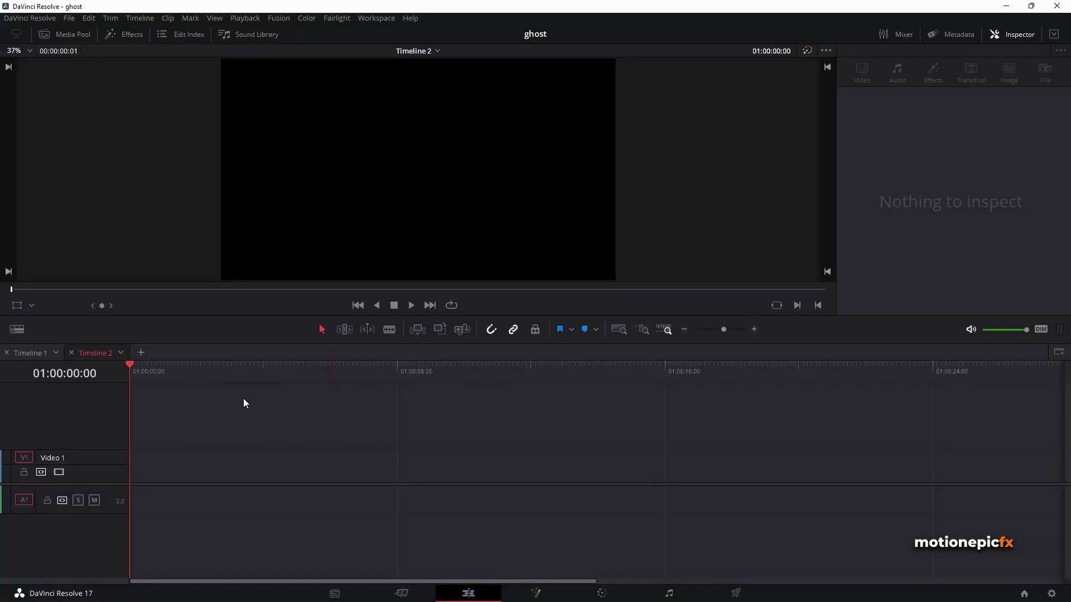
# - Place a Fusion Composition clip at the start of the video track and open it on the Fusion page
pyautogui.click(124, 34)
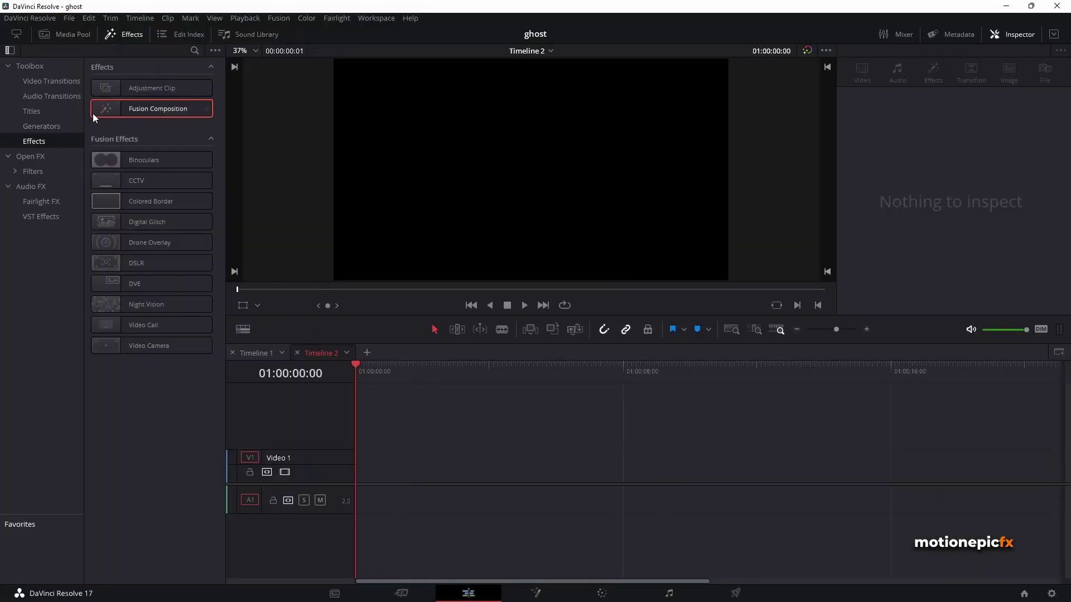
pyautogui.moveTo(93, 112); pyautogui.dragTo(359, 467)
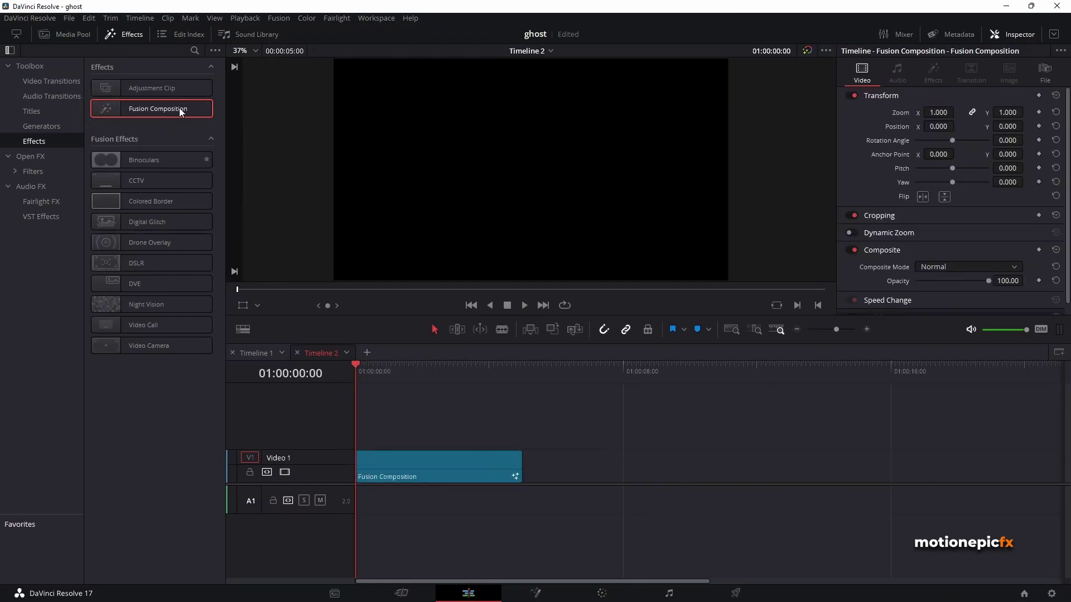
pyautogui.click(124, 34)
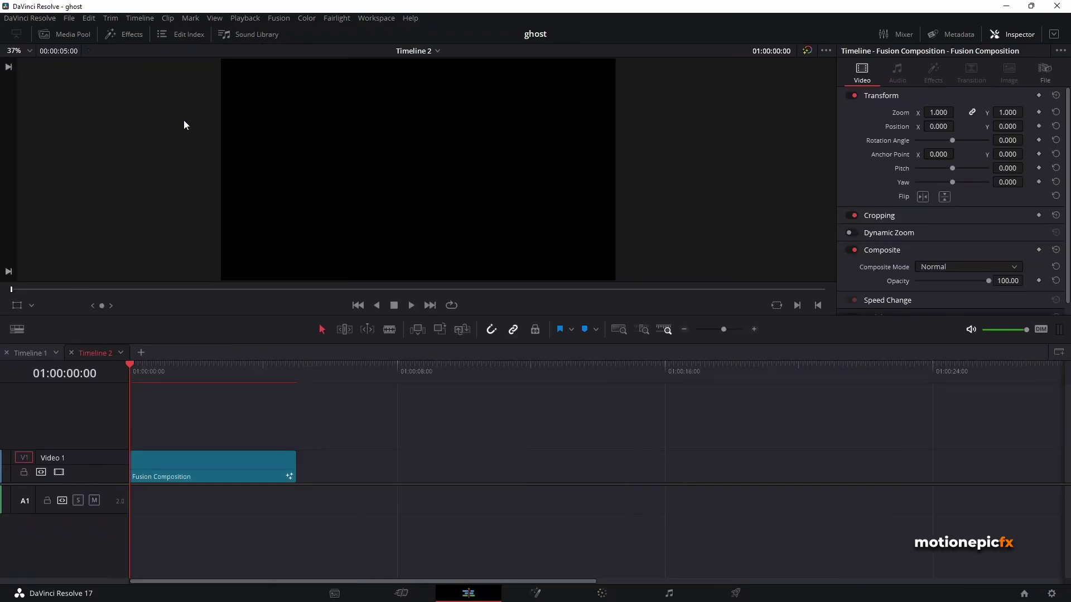
pyautogui.click(537, 593)
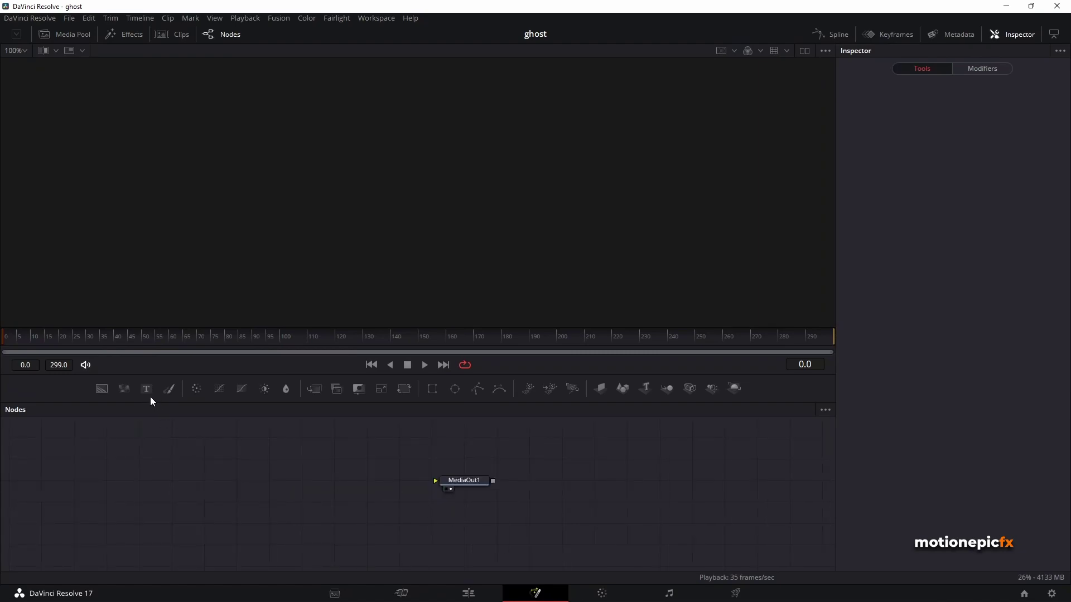
# - Add a Text node reading "文章" in the MS Gothic font and show it in the viewer
pyautogui.moveTo(150, 397); pyautogui.dragTo(195, 481)
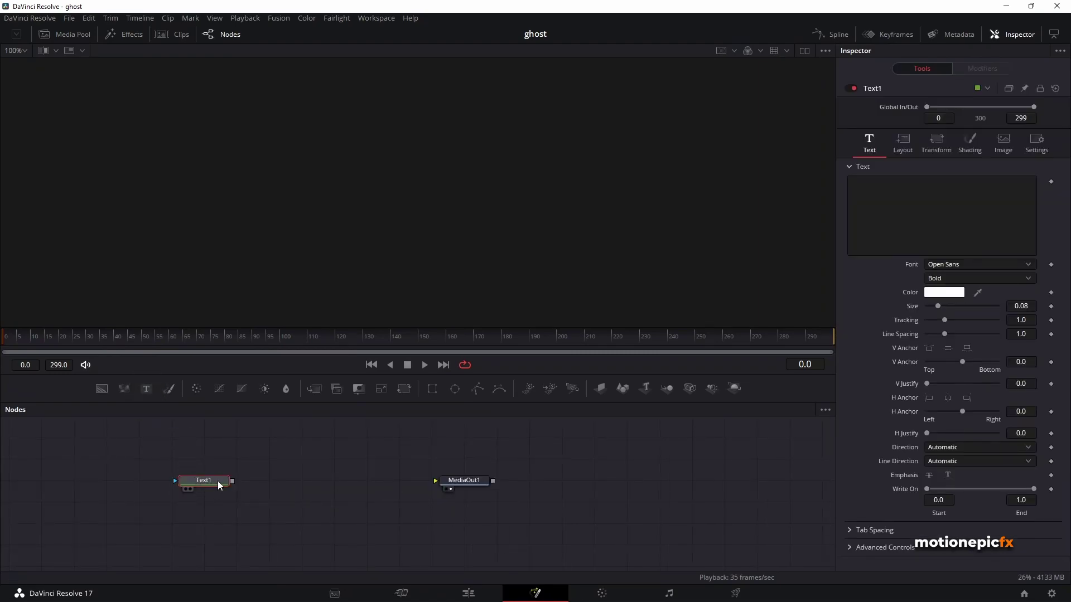
pyautogui.press('1')
pyautogui.click(882, 199)
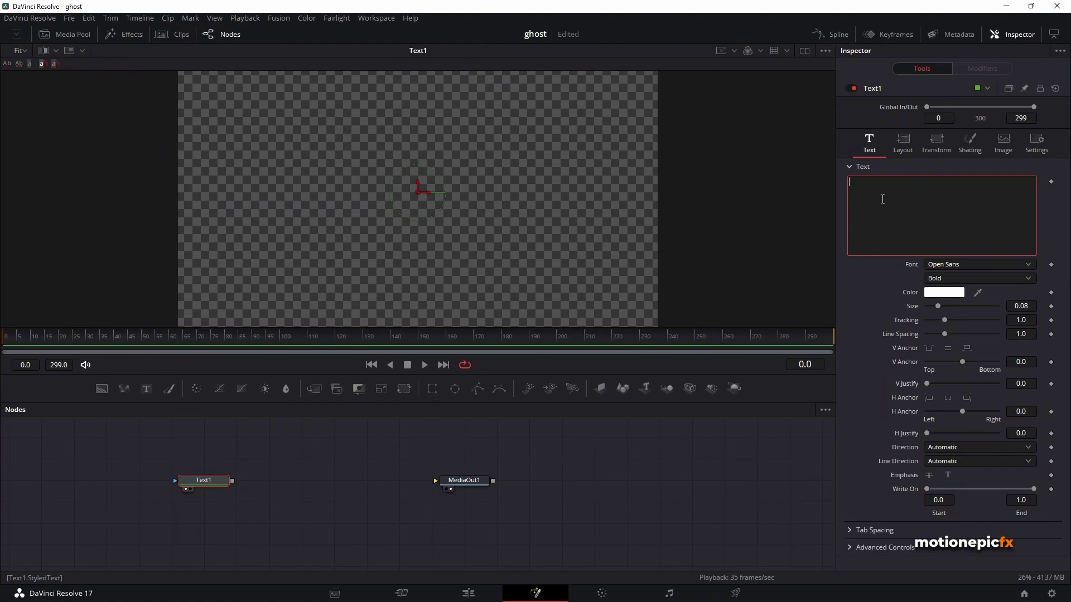
pyautogui.write('文章')
pyautogui.click(943, 266)
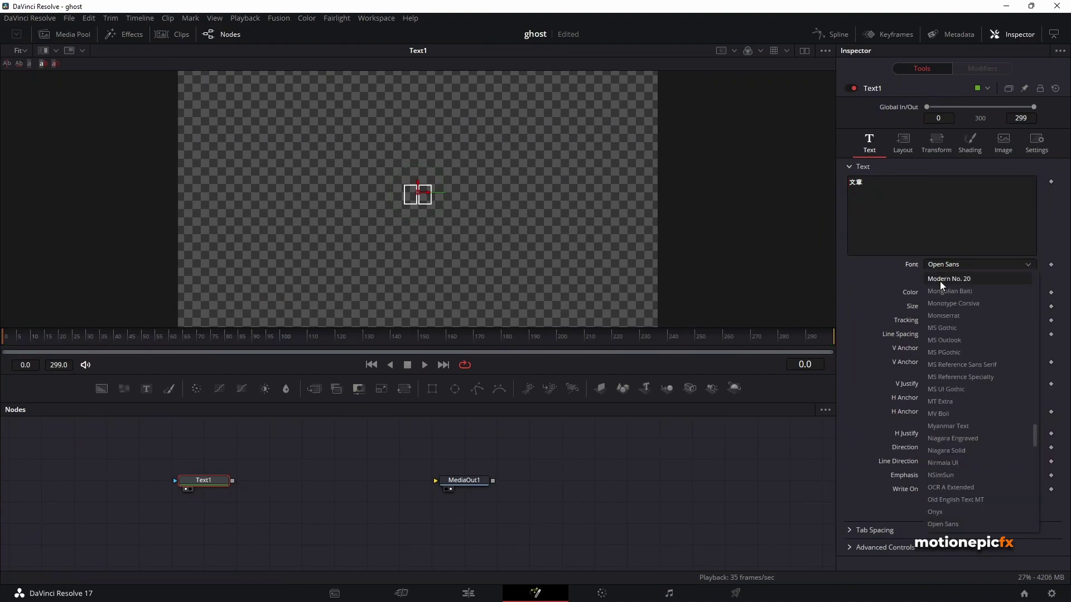
pyautogui.click(941, 329)
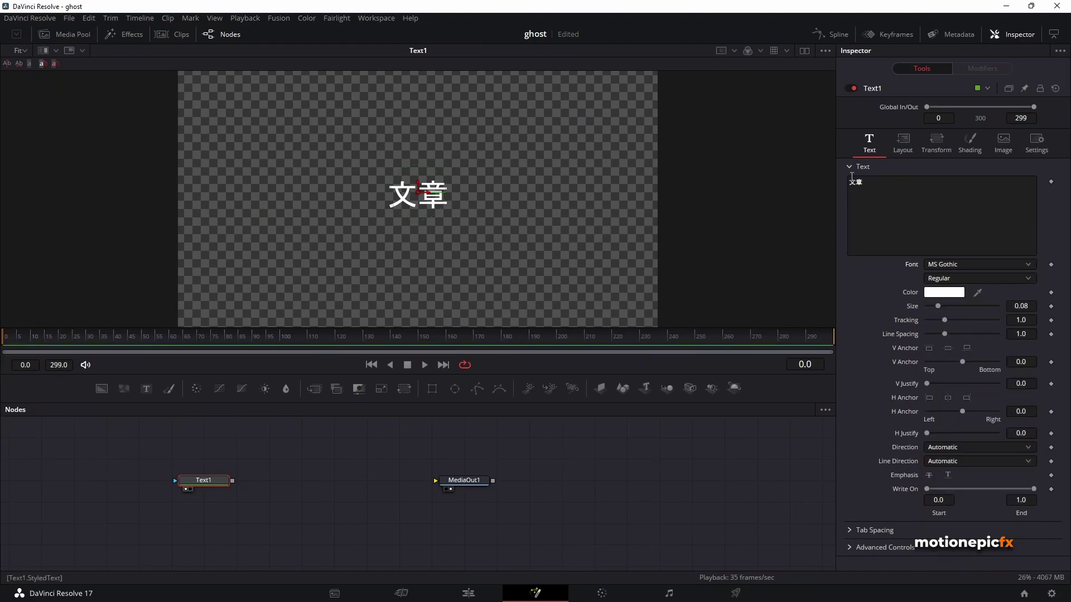
# - Split the title so that 文 and 章 stand on two separate lines
pyautogui.click(855, 181)
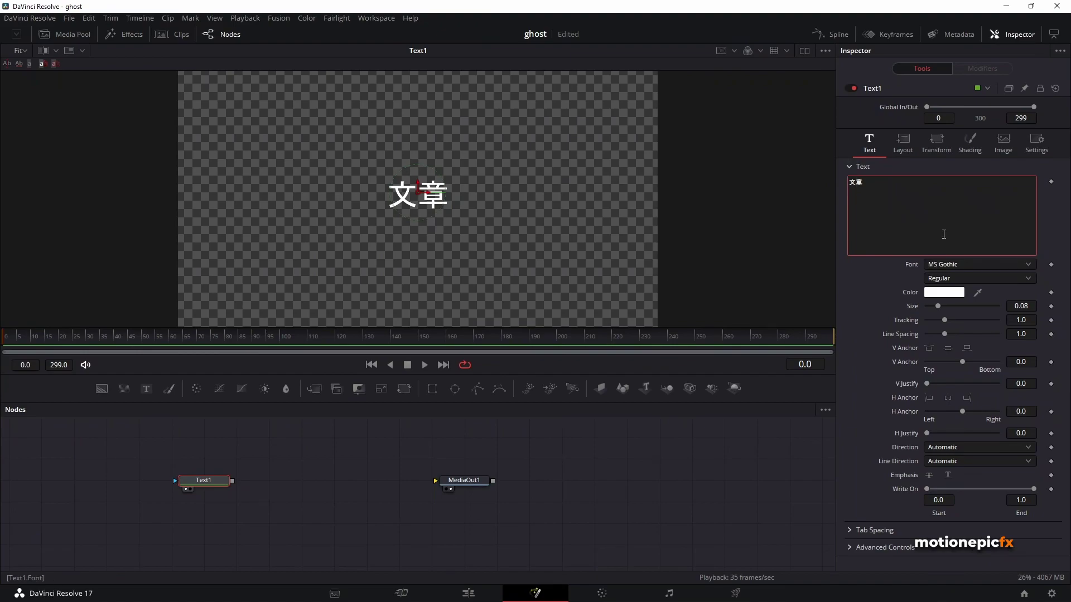
pyautogui.press('Return')
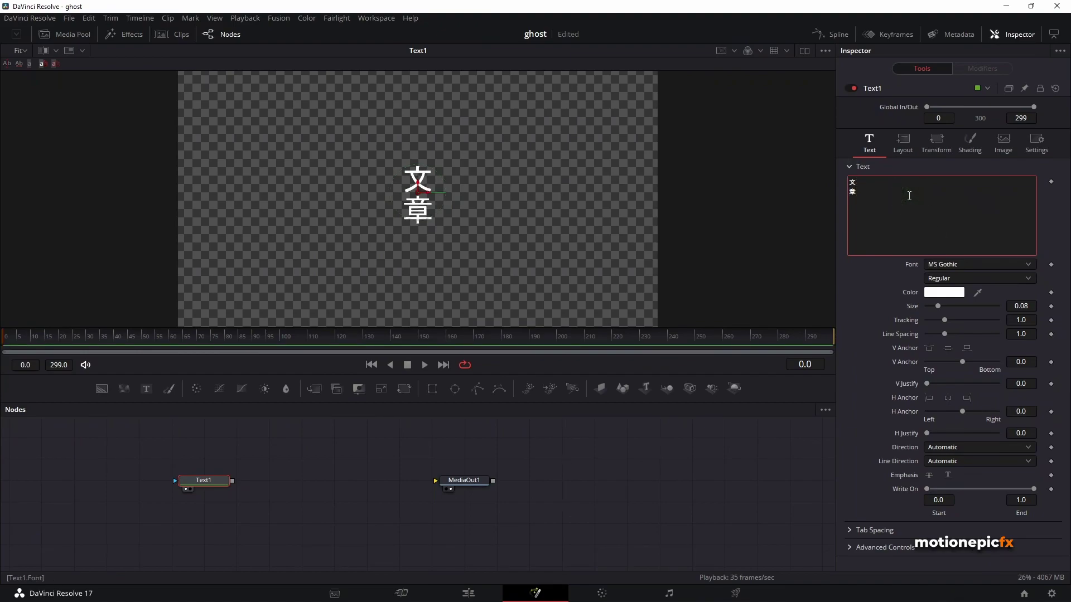
pyautogui.write('\\')
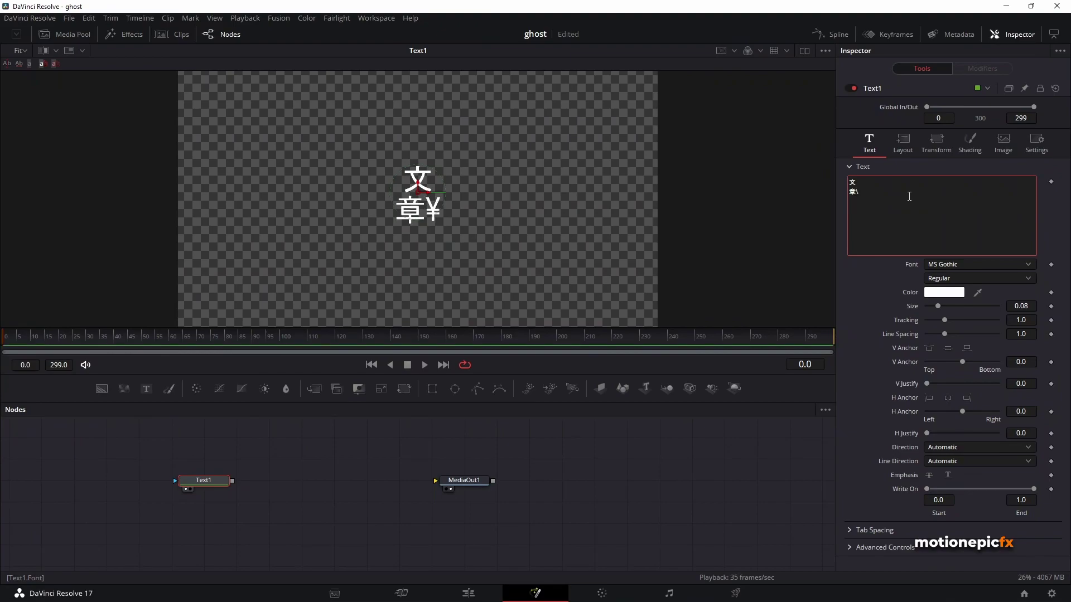
pyautogui.press('BackSpace')
# - Add the line "A TALE OF RESOLVE" below the characters, between two lines made of underscores
pyautogui.press('Return')
pyautogui.write('________')
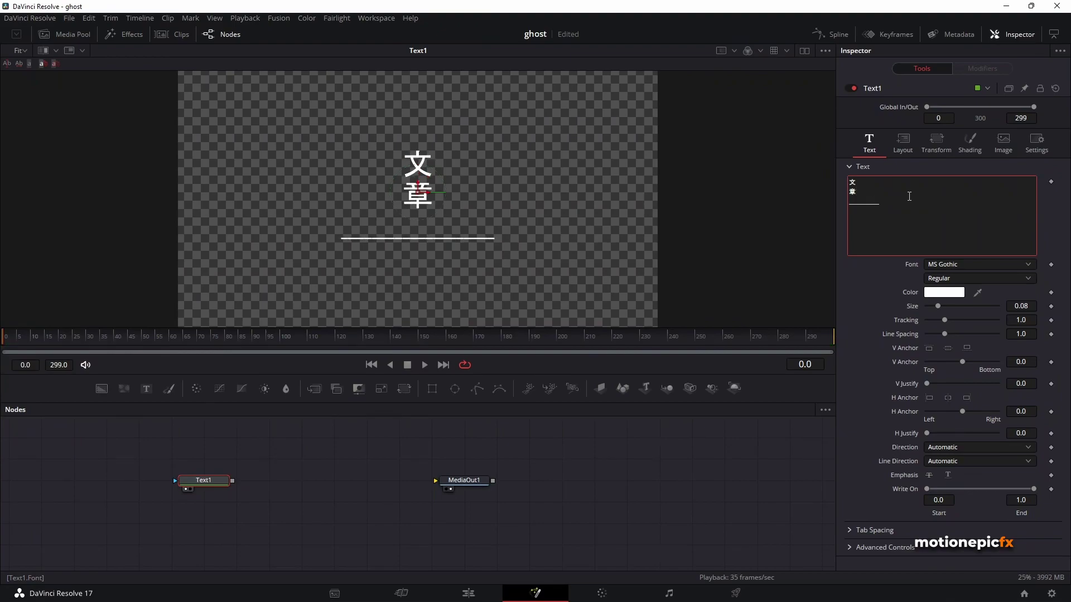
pyautogui.write('_')
pyautogui.press('Return')
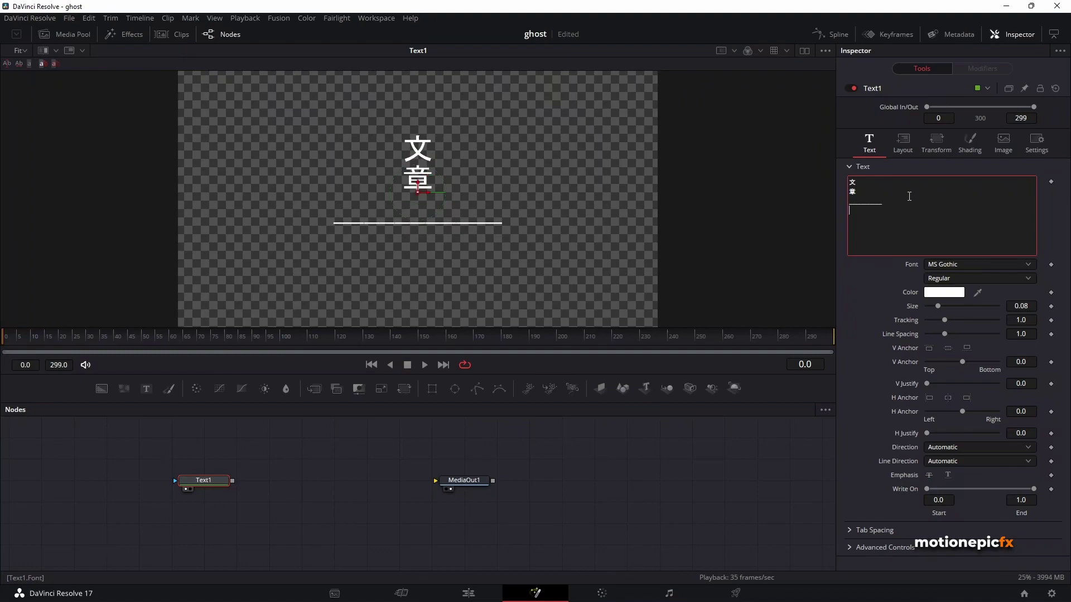
pyautogui.write('A TALE OF RESOLVE')
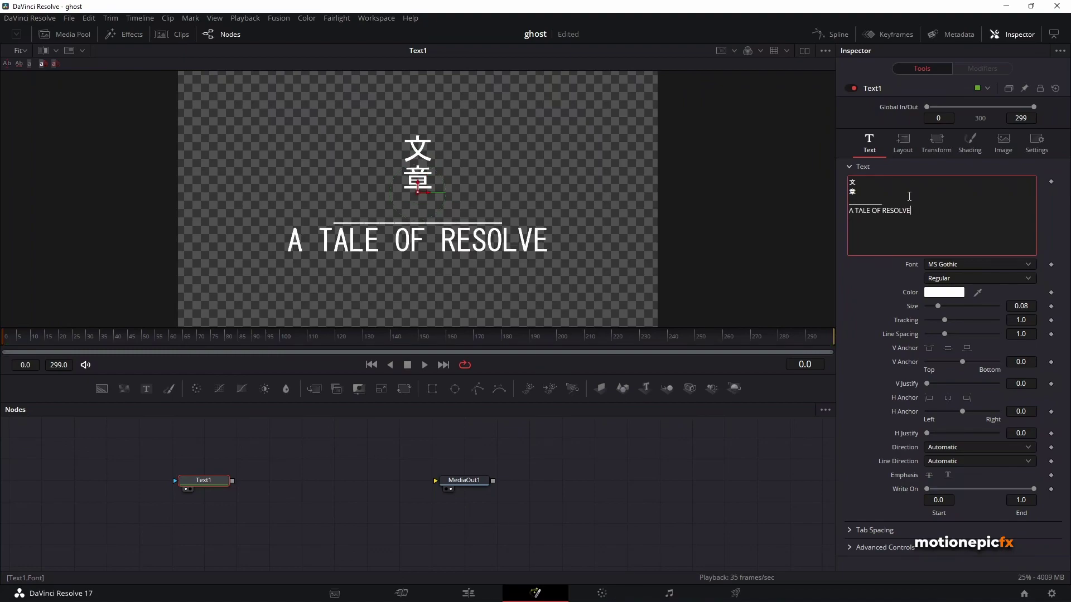
pyautogui.press('Return')
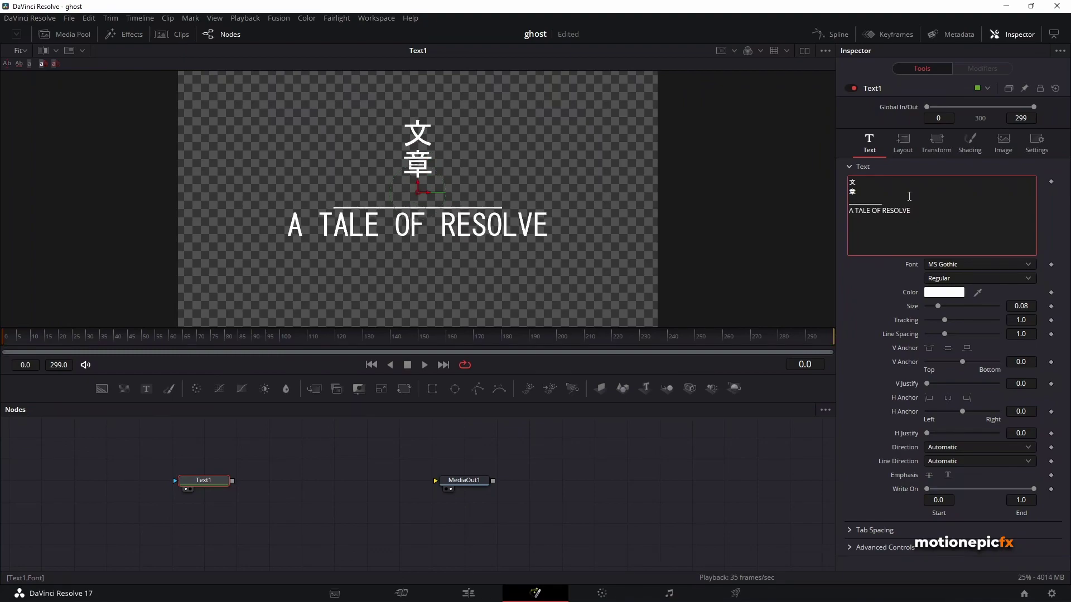
pyautogui.write('__________')
# - Set the text's tracking to 0.995 to close the gaps between the underscores
pyautogui.scroll(2, 406, 274)
pyautogui.scroll(3, 406, 273)
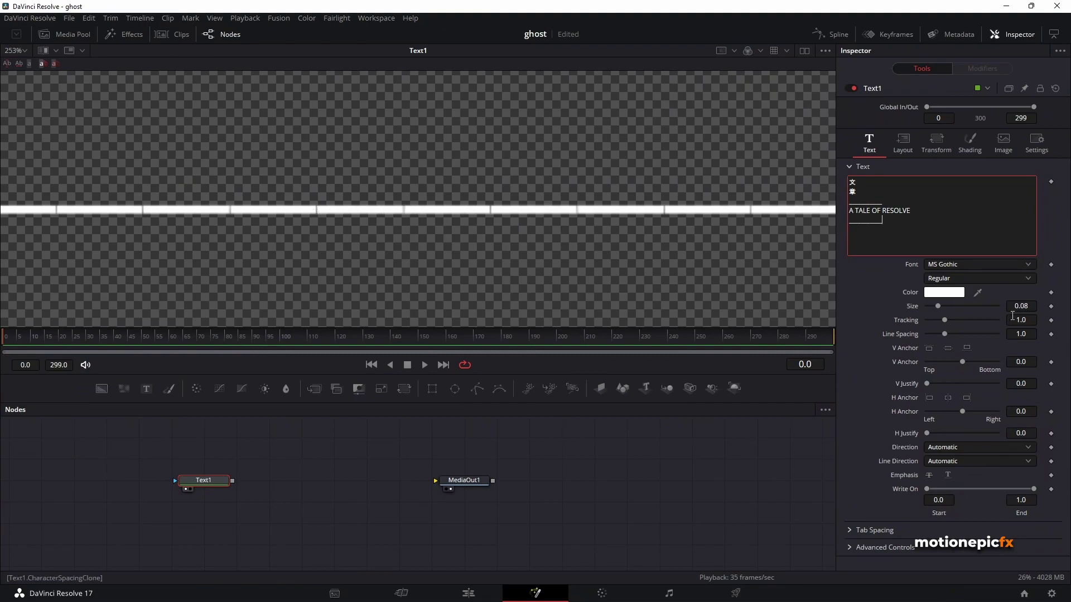
pyautogui.click(1031, 319)
pyautogui.moveTo(1032, 322); pyautogui.dragTo(1028, 322)
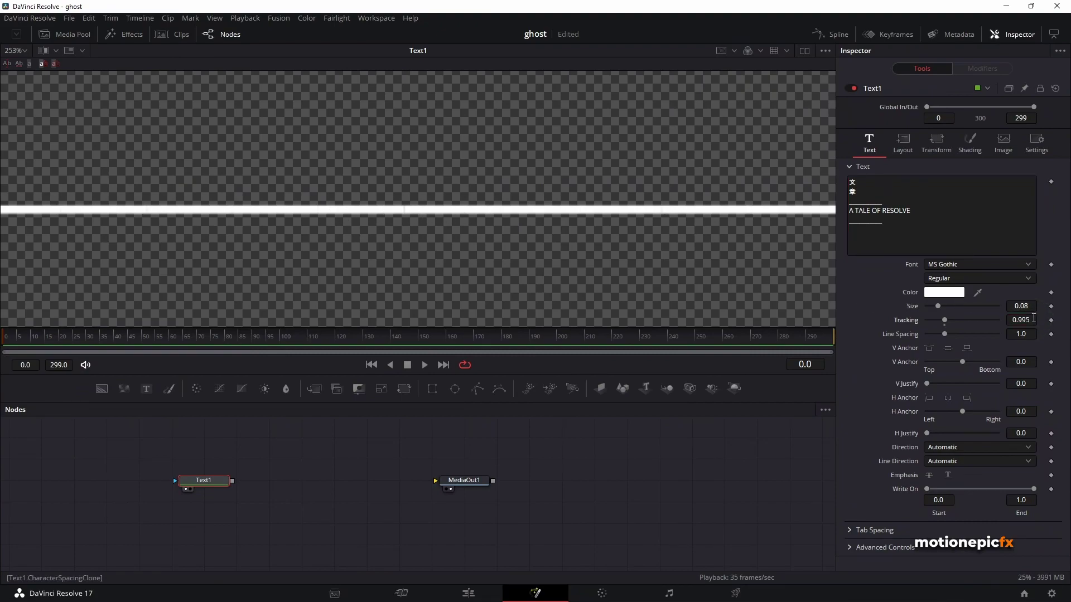
pyautogui.hotkey('ctrl', 'f')
# - Apply the Character Level Styling modifier to the text and open the modifier's controls
pyautogui.click(922, 194)
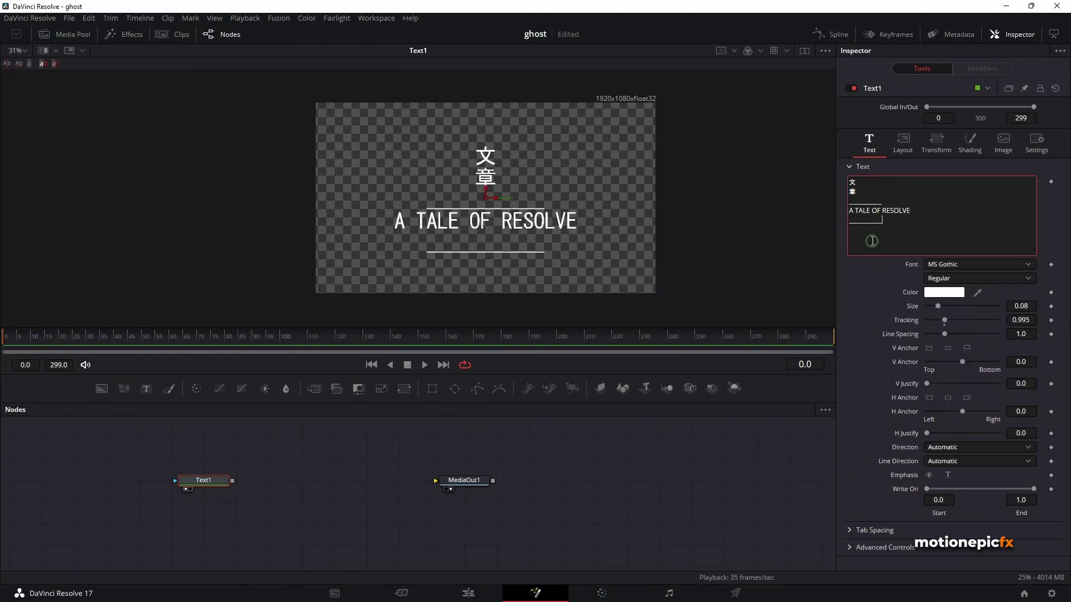
pyautogui.rightClick(926, 194)
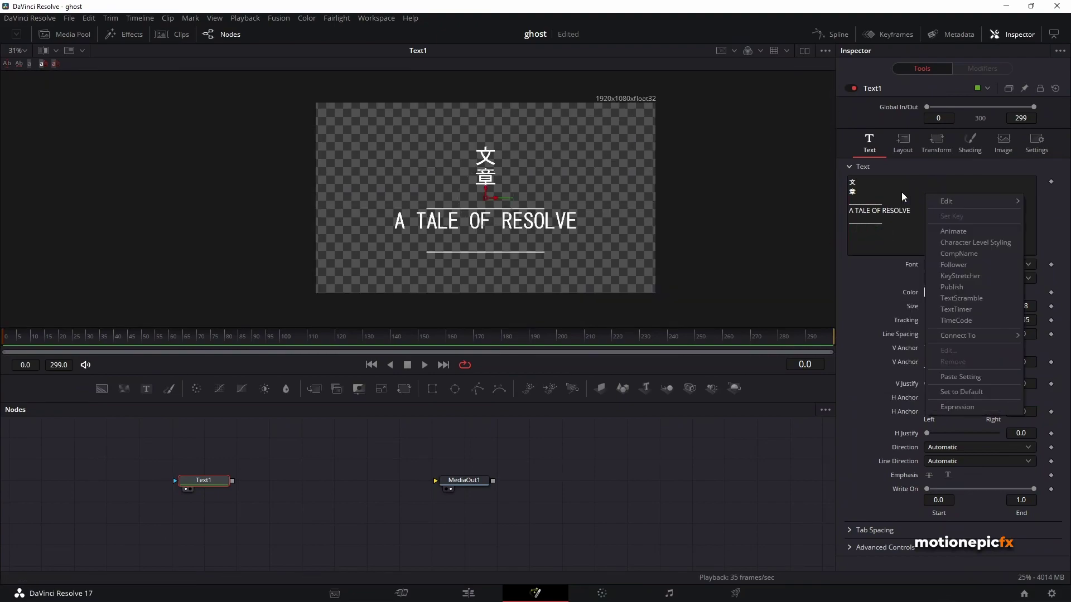
pyautogui.click(945, 246)
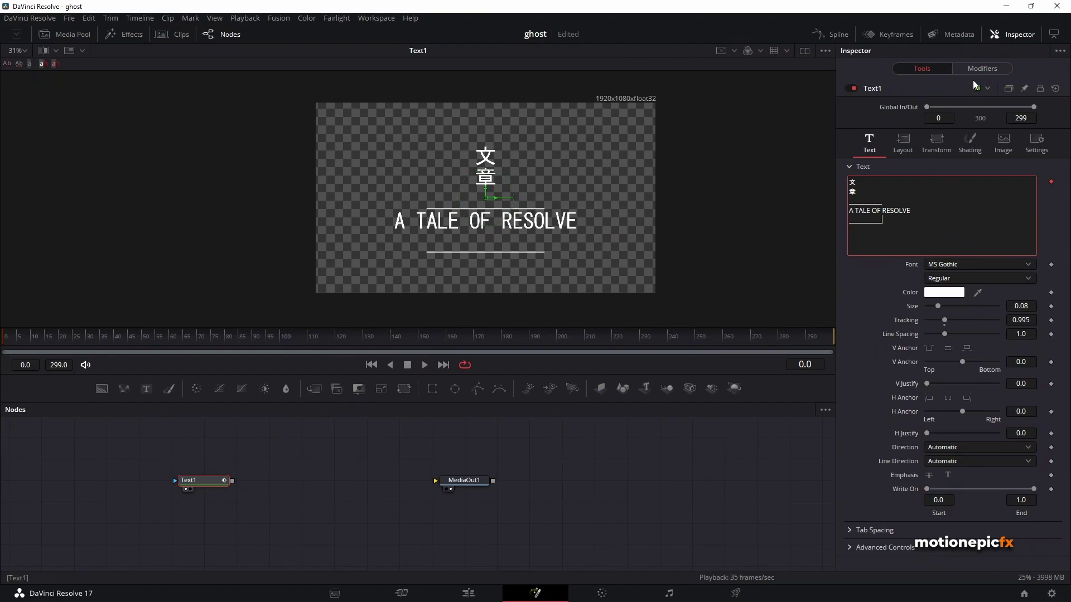
pyautogui.click(974, 68)
# - Enlarge the characters 文 and 章 to size 0.165 and reduce "A TALE OF RESOLVE" to size 0.051
pyautogui.moveTo(444, 135); pyautogui.dragTo(497, 176)
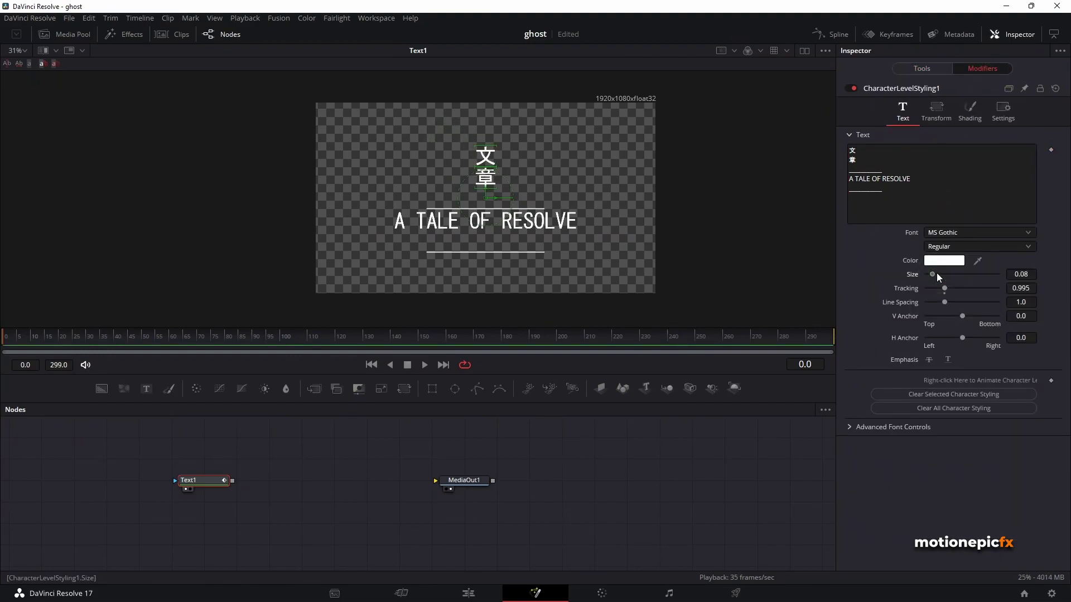
pyautogui.moveTo(936, 273); pyautogui.dragTo(938, 273)
pyautogui.moveTo(377, 260); pyautogui.dragTo(563, 251)
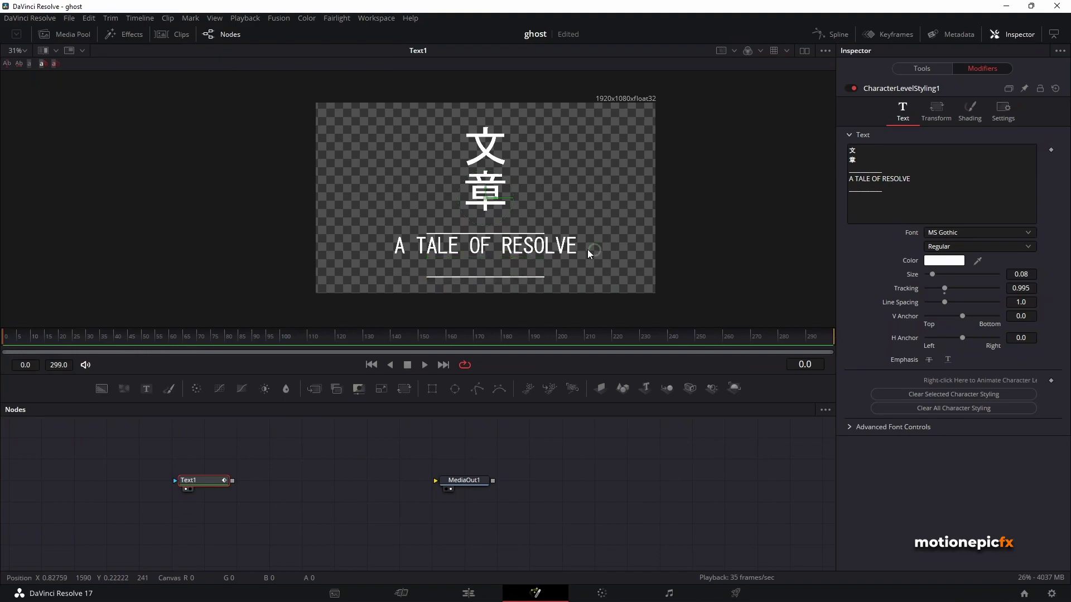
pyautogui.scroll(-3, 1021, 274)
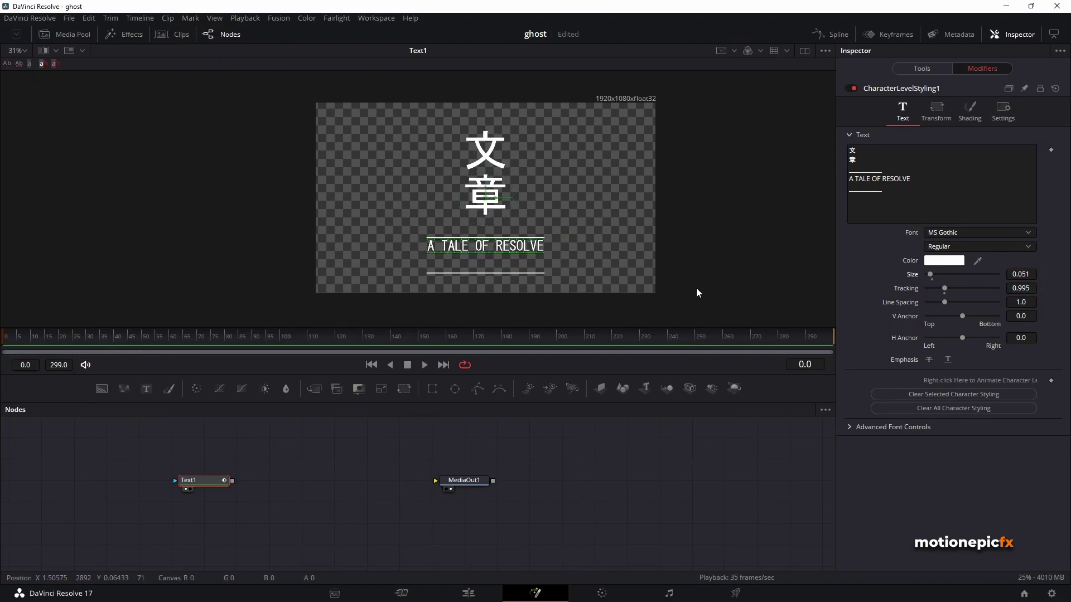
# - Raise the lower underscore line with a V Anchor of 0.27 and move 文 and 章 down toward the tagline with a negative V Anchor
pyautogui.moveTo(409, 296); pyautogui.dragTo(573, 272)
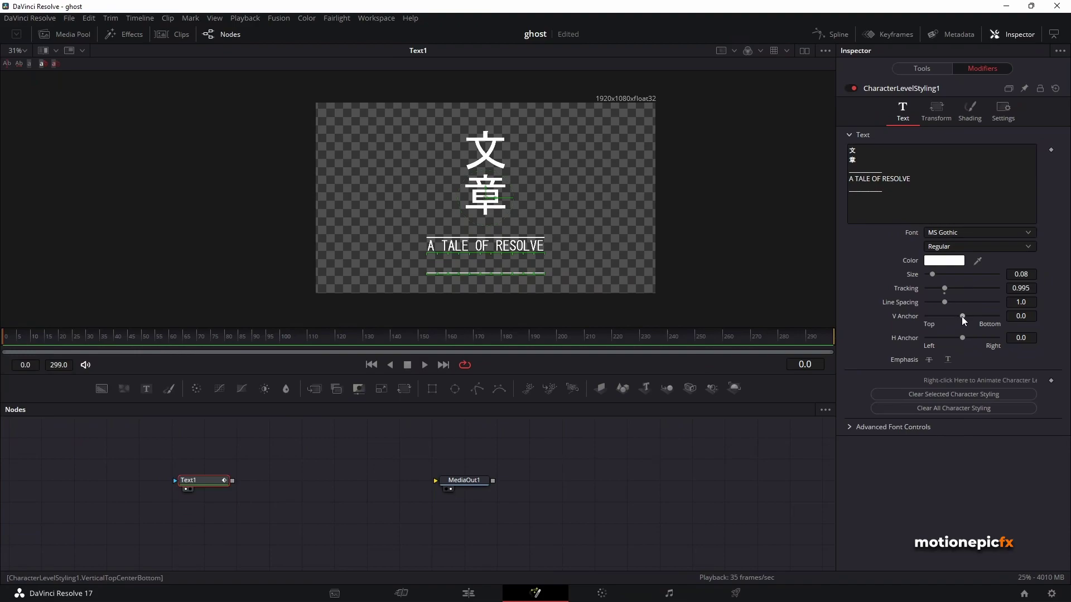
pyautogui.moveTo(962, 316); pyautogui.dragTo(971, 319)
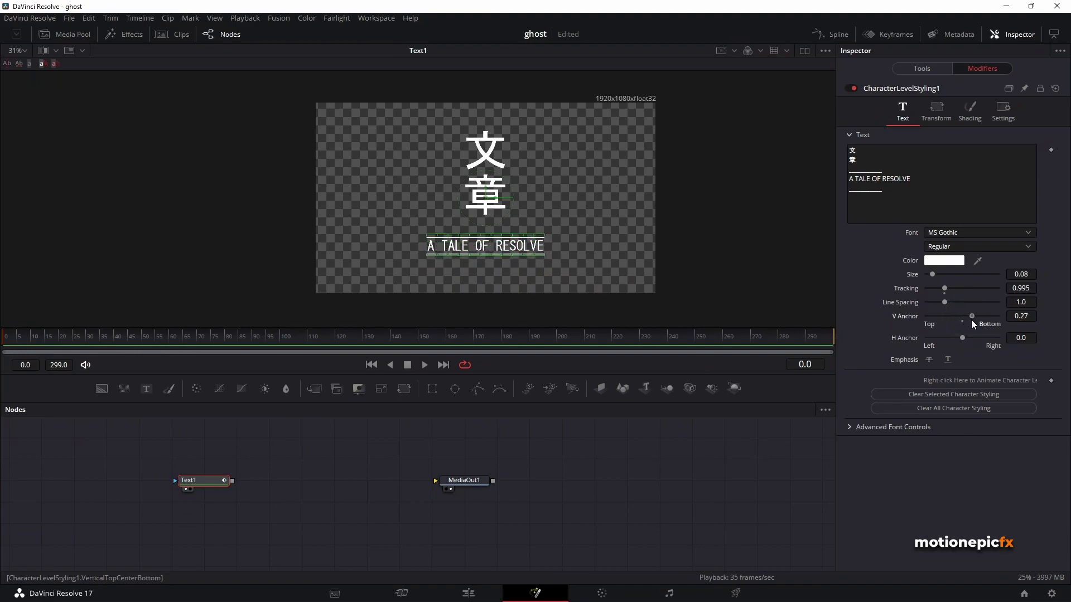
pyautogui.moveTo(423, 126); pyautogui.dragTo(523, 188)
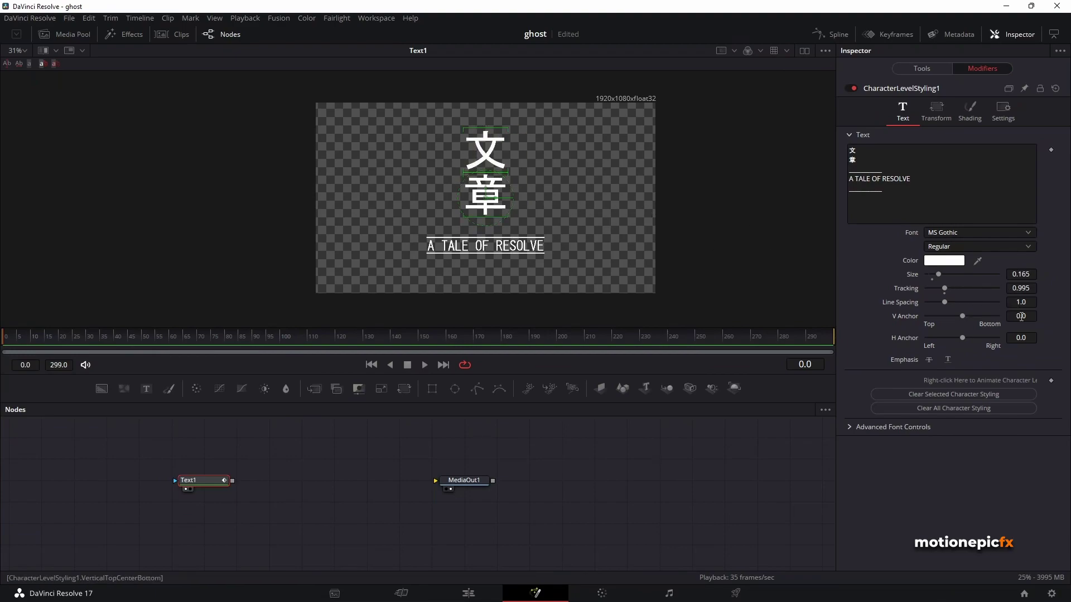
pyautogui.scroll(-5, 1021, 316)
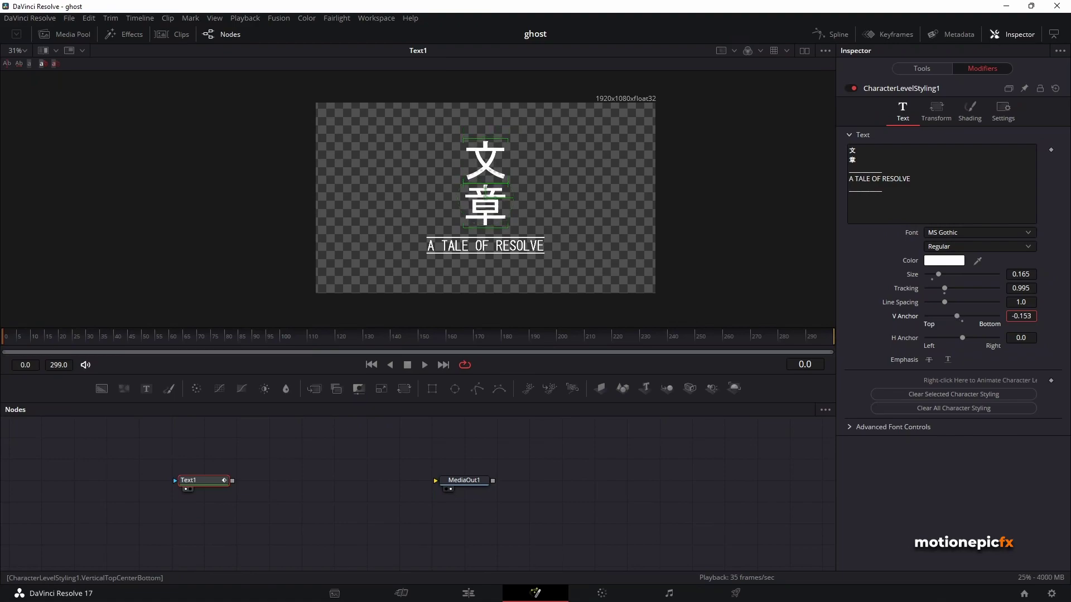
pyautogui.click(213, 480)
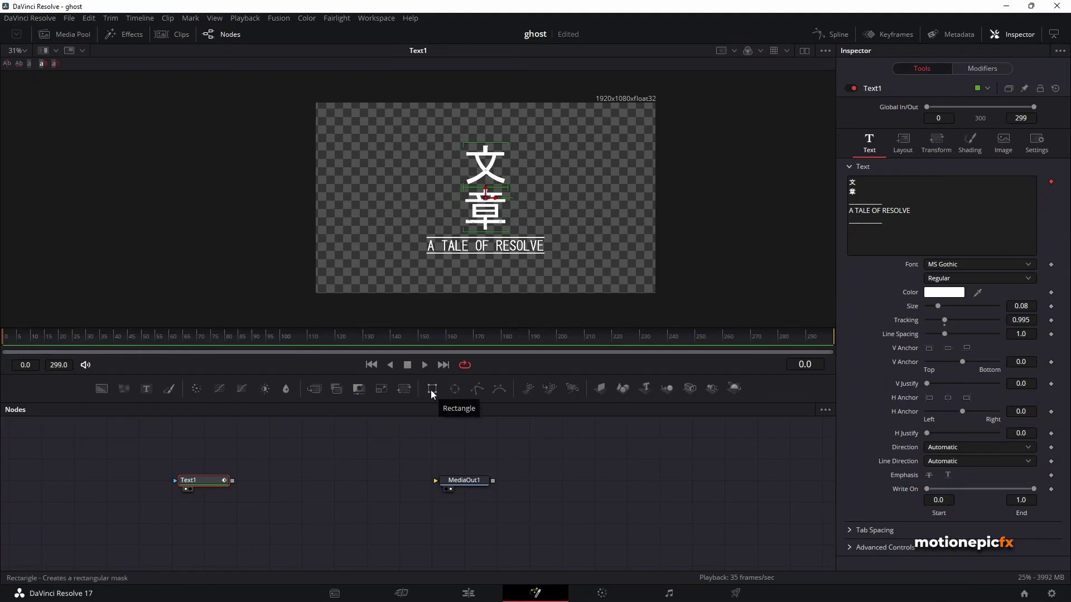
pyautogui.moveTo(431, 391); pyautogui.dragTo(166, 457)
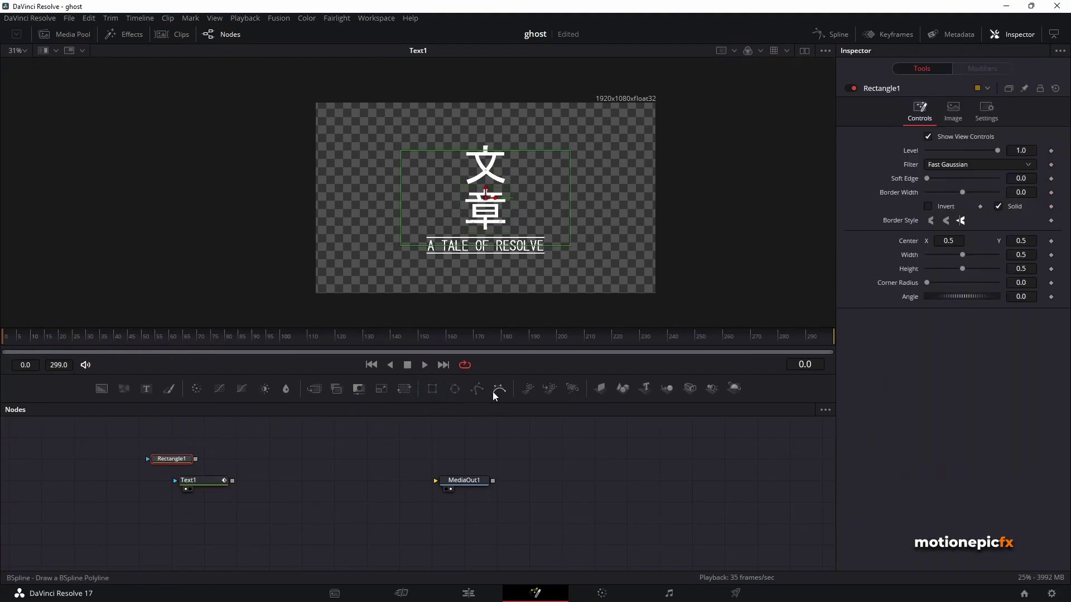
pyautogui.moveTo(480, 389); pyautogui.dragTo(253, 452)
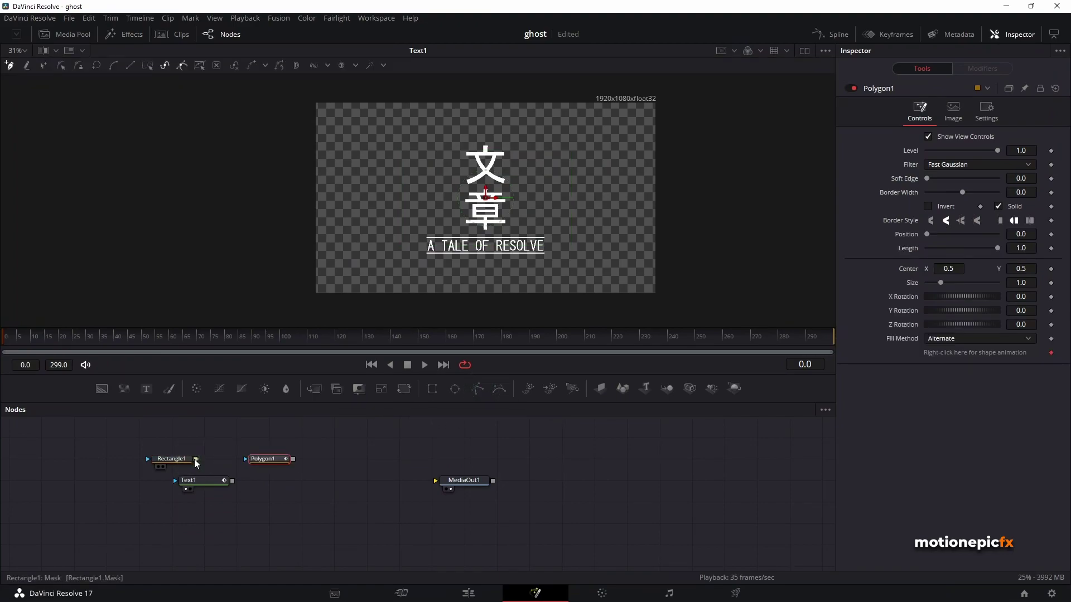
pyautogui.moveTo(195, 460); pyautogui.dragTo(190, 483)
pyautogui.moveTo(114, 440); pyautogui.dragTo(330, 462)
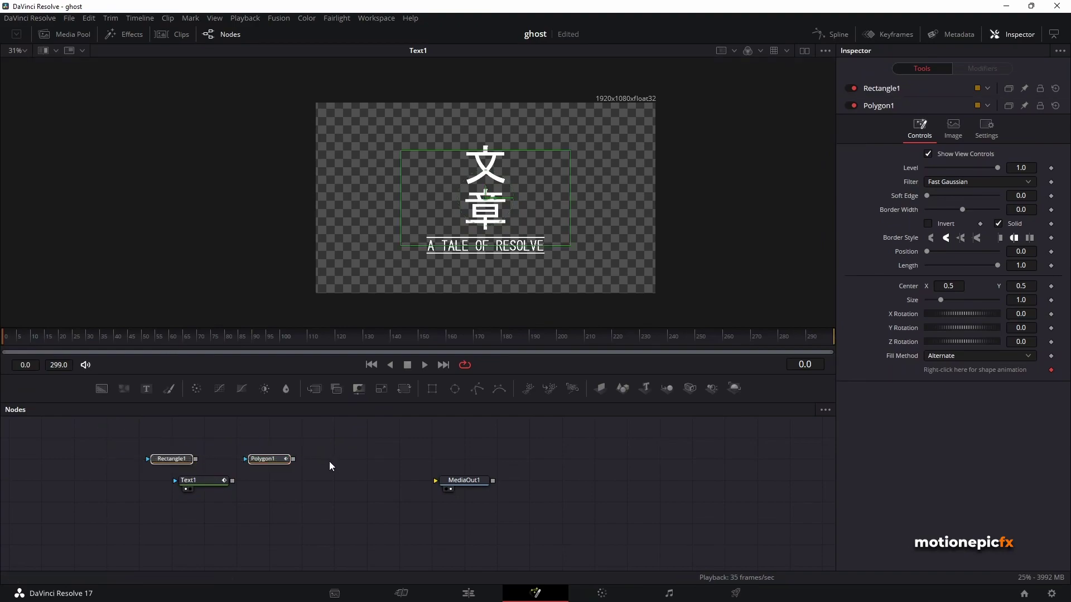
pyautogui.press('Delete')
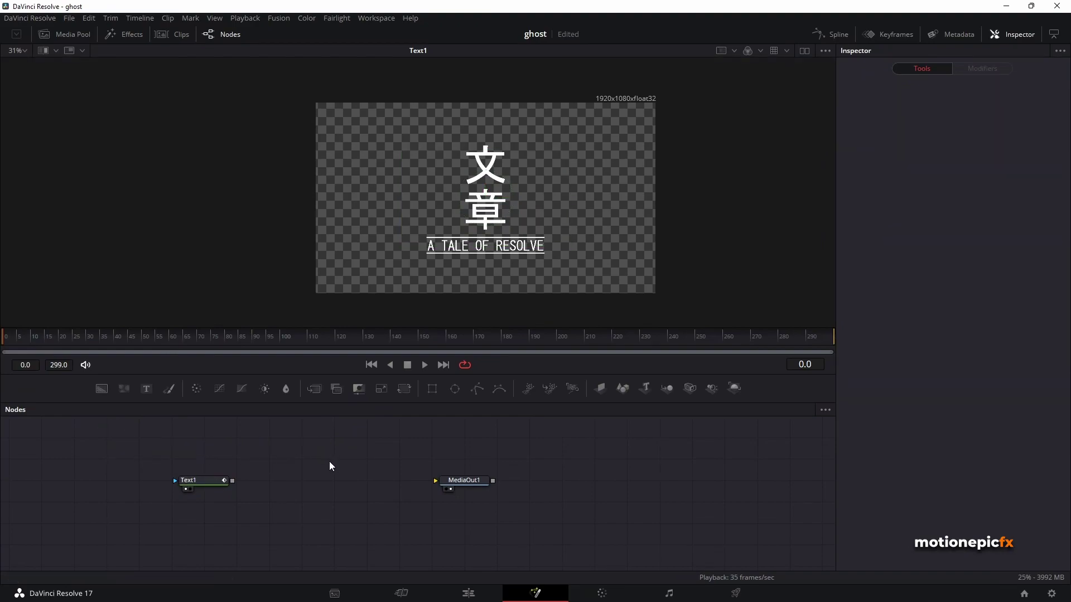
# - Merge the text with a new Background node and show the Merge node in the viewer
pyautogui.click(205, 481)
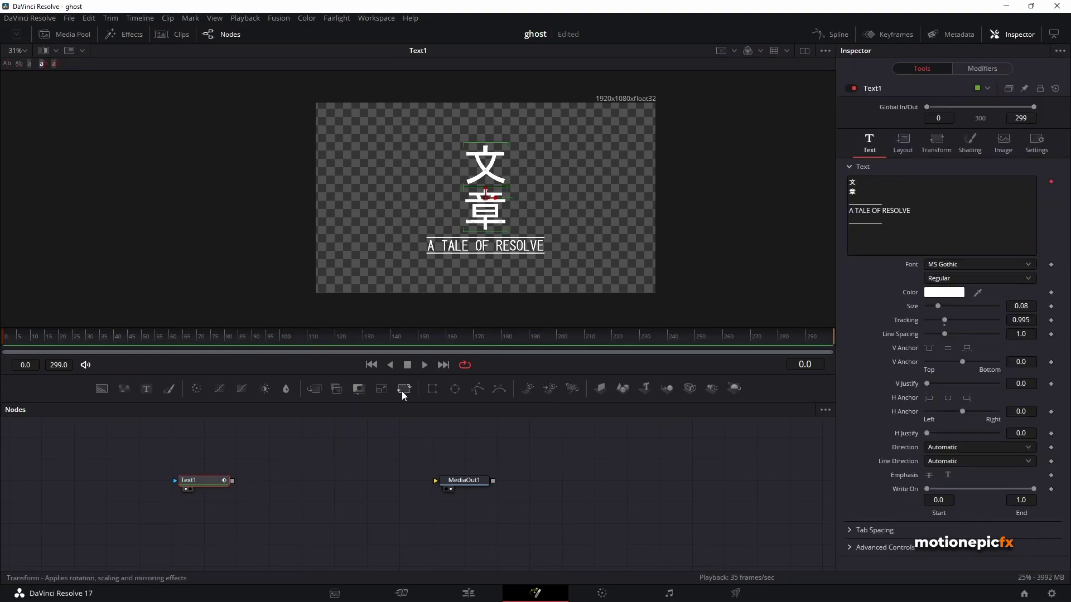
pyautogui.click(104, 390)
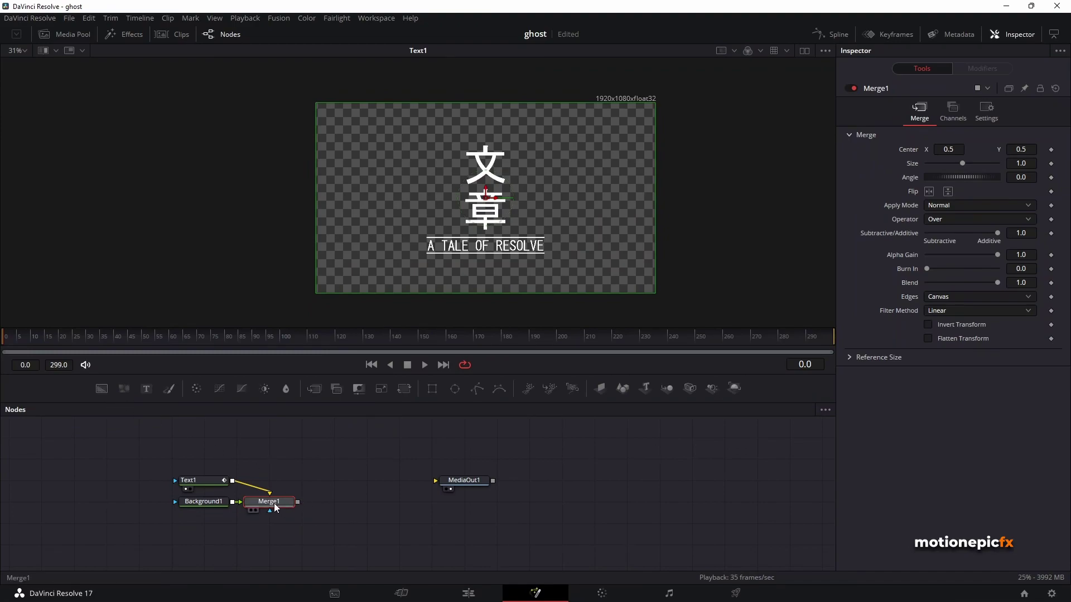
pyautogui.moveTo(275, 506); pyautogui.dragTo(428, 277)
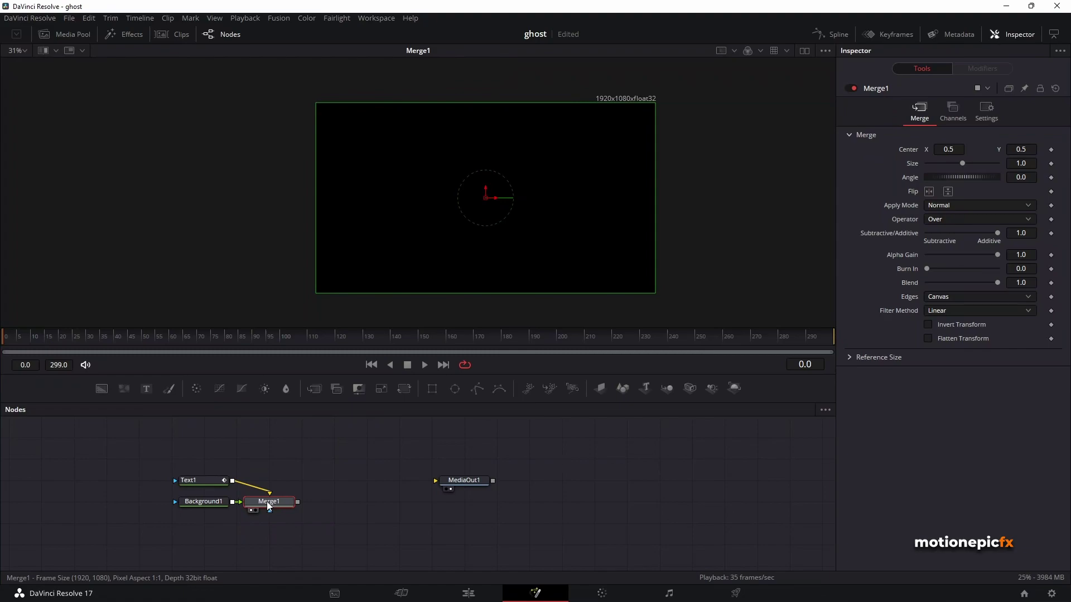
# - Swap the Merge node's inputs so the text sits over the background, and set the Background node's alpha to 0
pyautogui.moveTo(272, 508)
pyautogui.rightClick(268, 505)
pyautogui.click(302, 371)
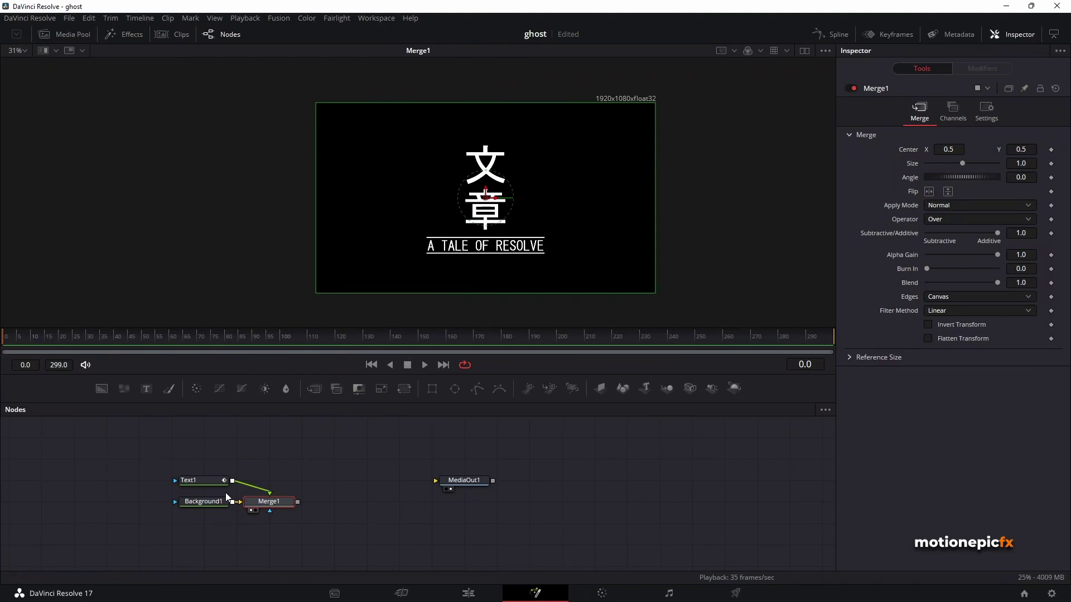
pyautogui.click(204, 502)
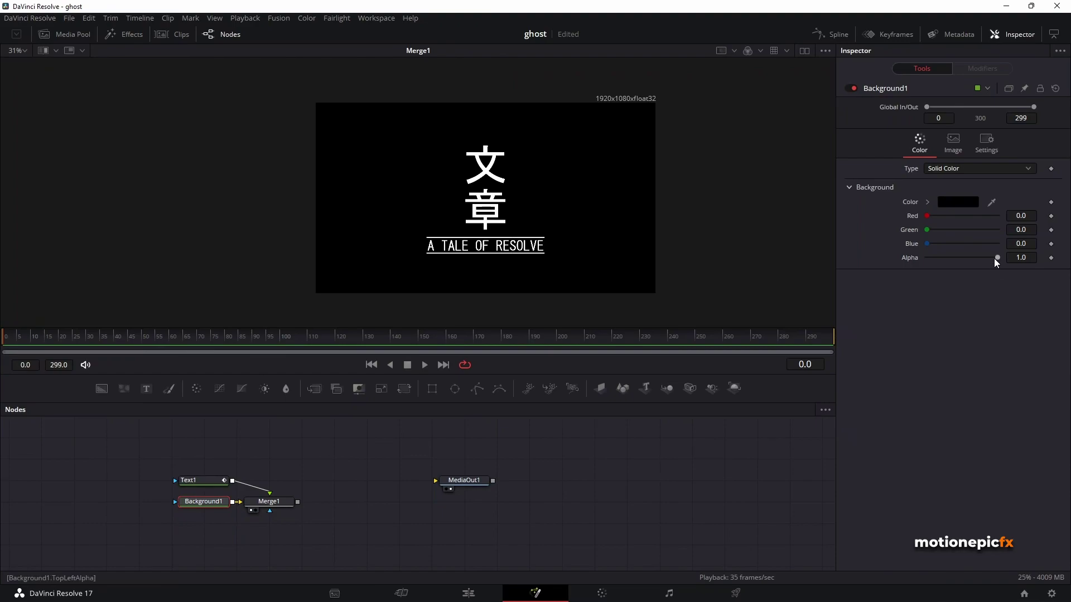
pyautogui.moveTo(996, 258); pyautogui.dragTo(923, 259)
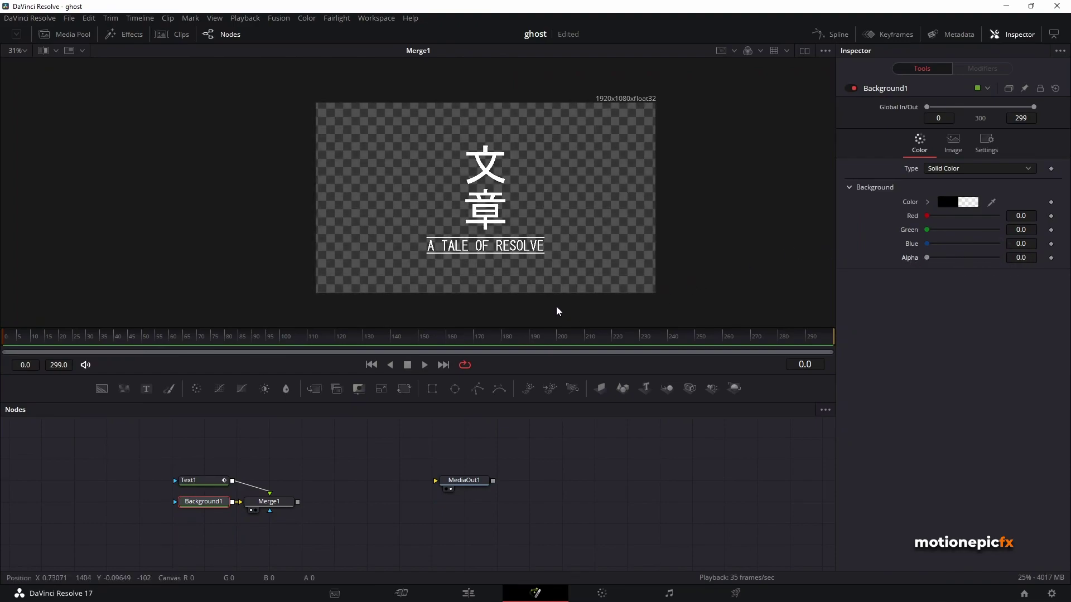
# - Mask the Merge node with a Rectangle mask about 0.1 wide and 1.05 high, at an angle of 30
pyautogui.click(267, 504)
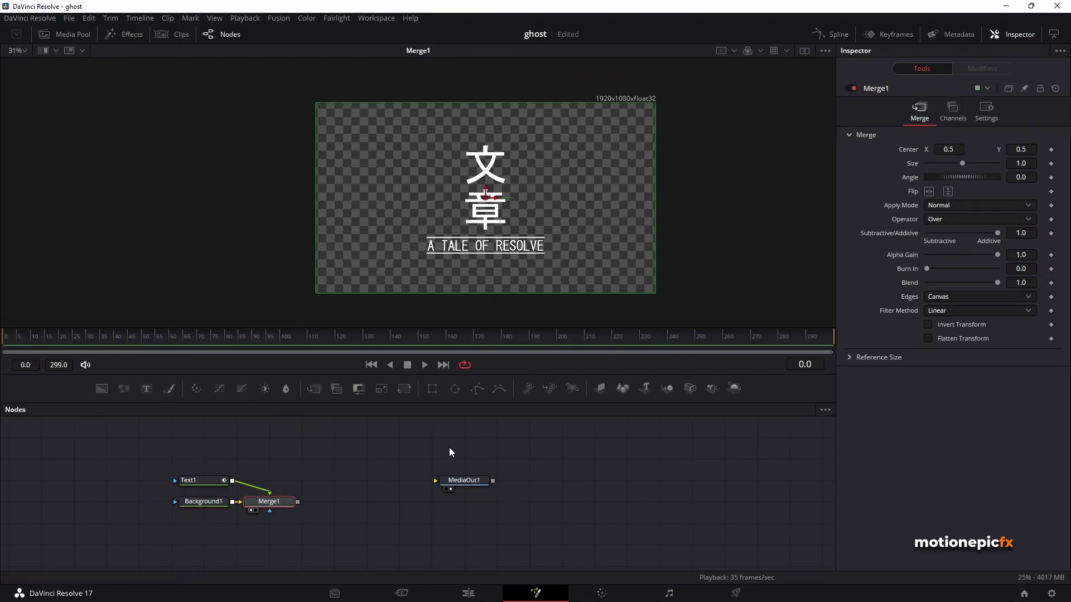
pyautogui.click(432, 390)
pyautogui.moveTo(270, 479)
pyautogui.mouseDown()
pyautogui.moveTo(332, 461)
pyautogui.moveTo(278, 463)
pyautogui.mouseUp()
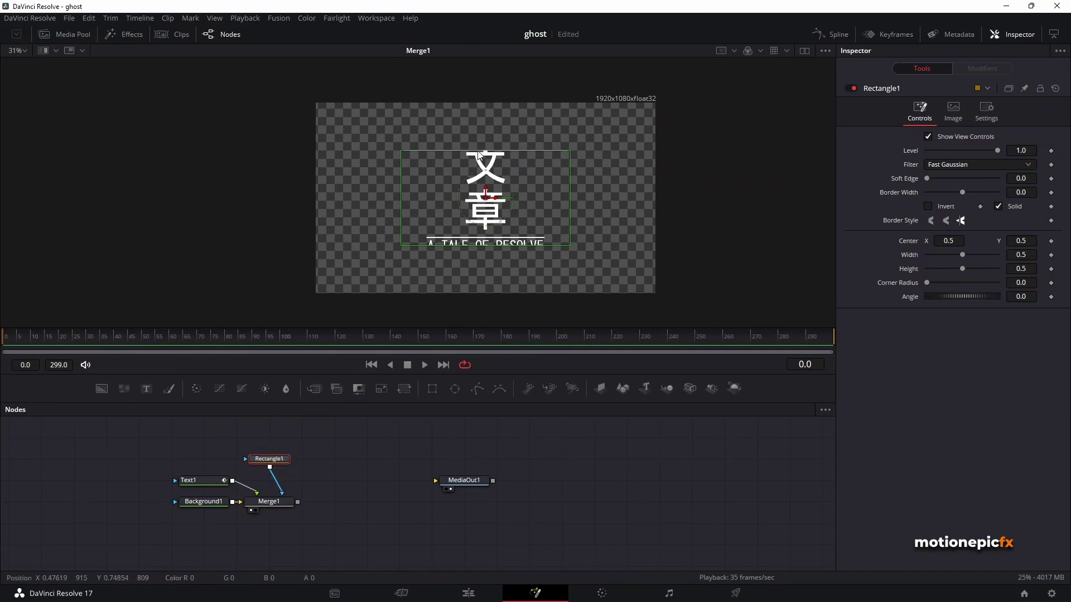
pyautogui.moveTo(478, 150); pyautogui.dragTo(478, 98)
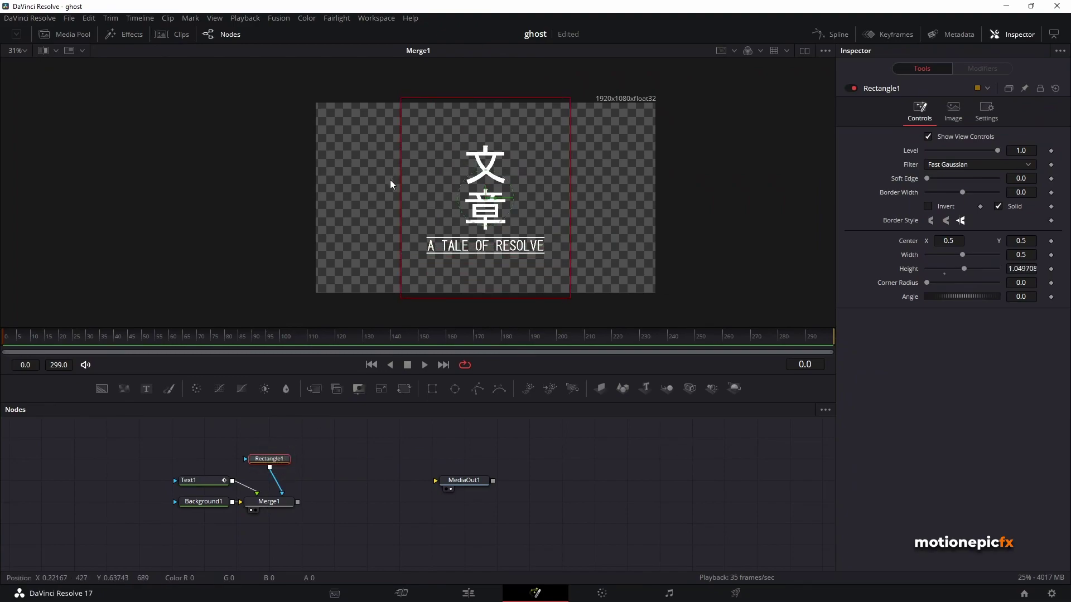
pyautogui.moveTo(399, 187); pyautogui.dragTo(468, 191)
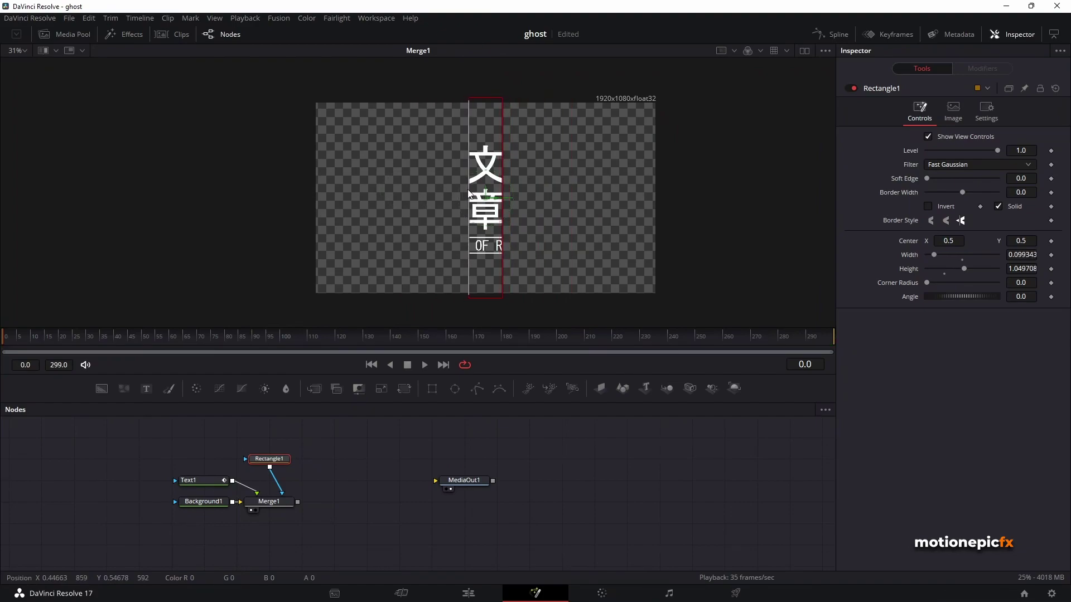
pyautogui.click(1029, 297)
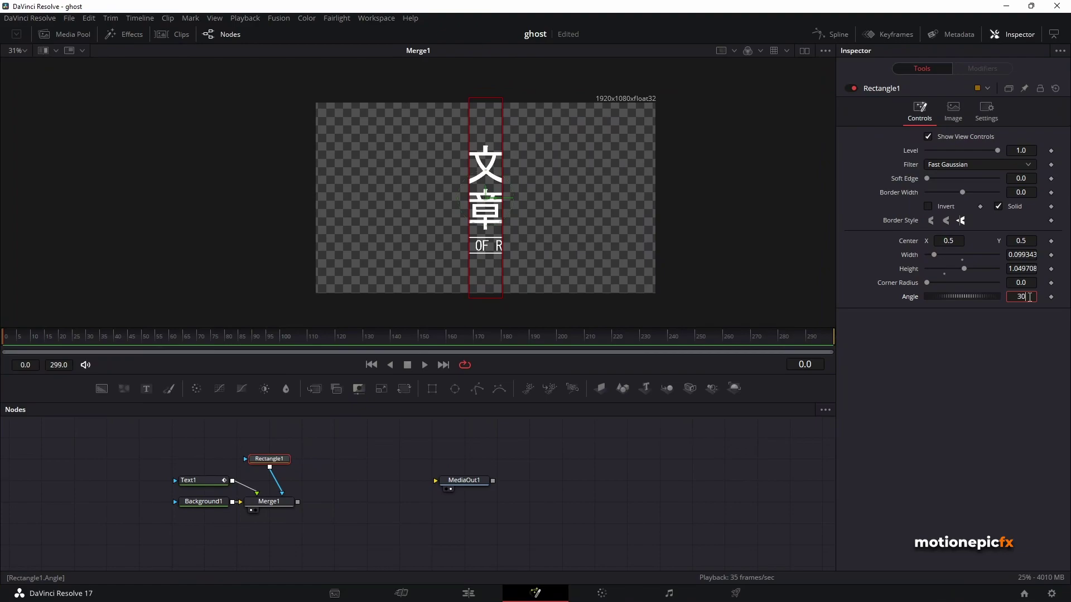
pyautogui.press('Tab')
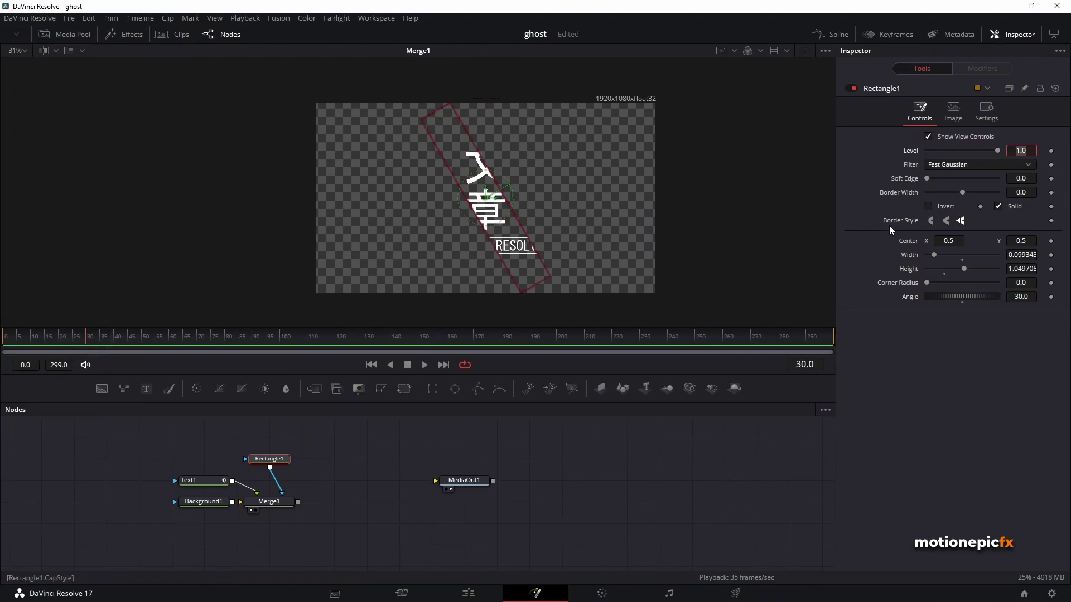
# - Keyframe the rectangle mask's center from the frame's lower left at frame 30 to beyond its upper right at about frame 200
pyautogui.click(1051, 241)
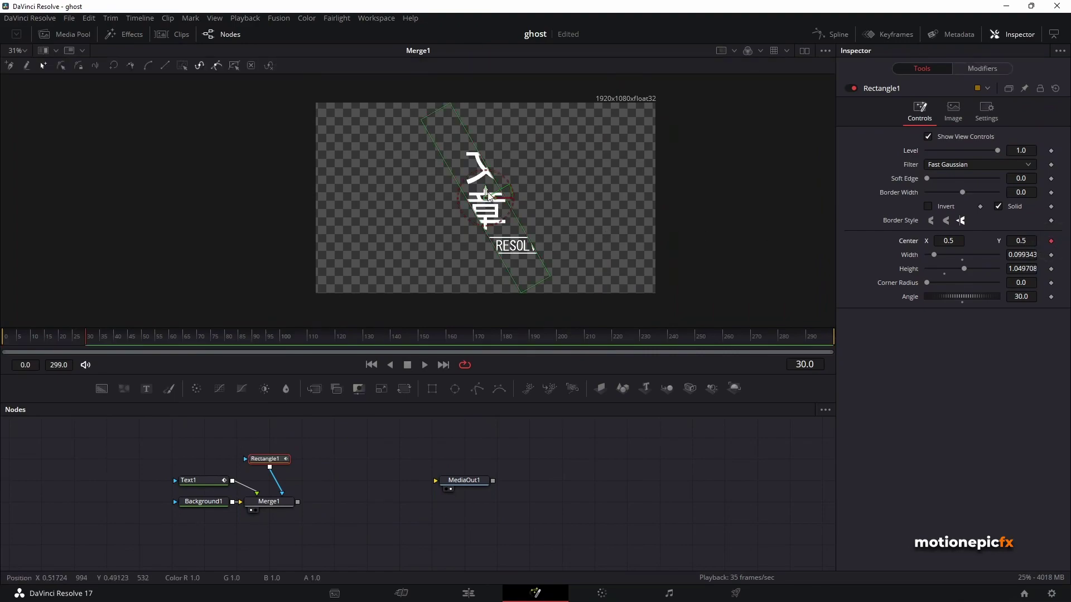
pyautogui.moveTo(487, 202); pyautogui.dragTo(365, 244)
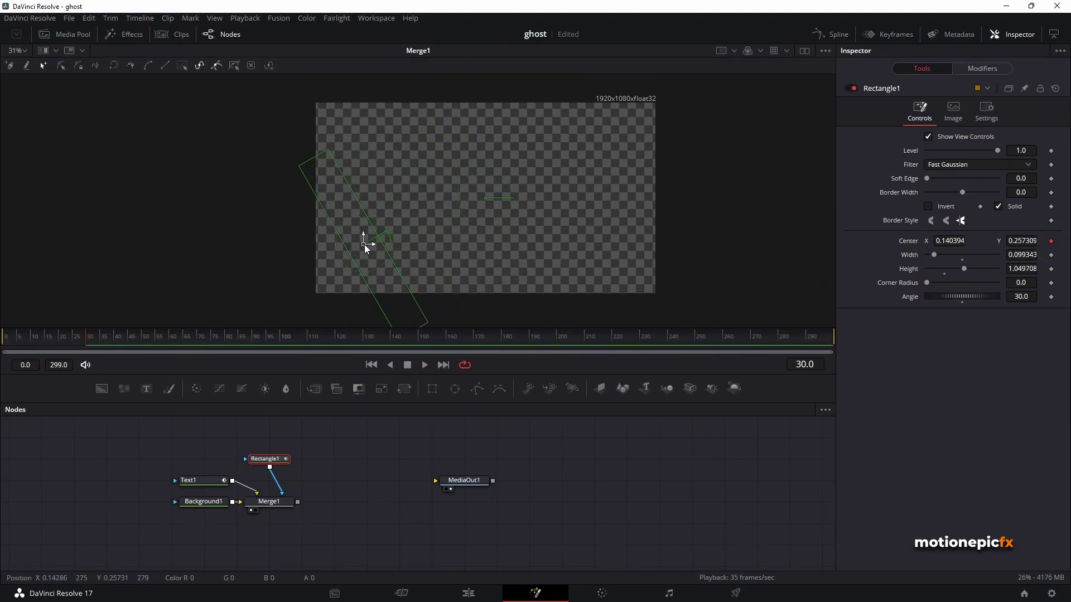
pyautogui.moveTo(541, 339); pyautogui.dragTo(557, 338)
pyautogui.moveTo(363, 243); pyautogui.dragTo(674, 91)
# - Play the composition from frame 30 to check how the mask sweeps across the title
pyautogui.click(87, 337)
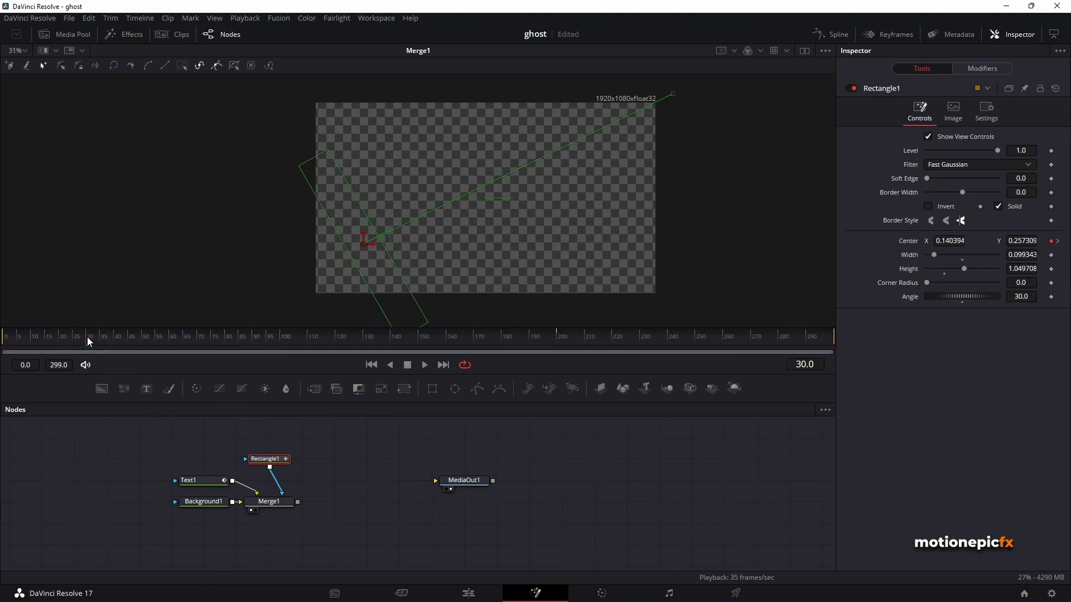
pyautogui.press('space')
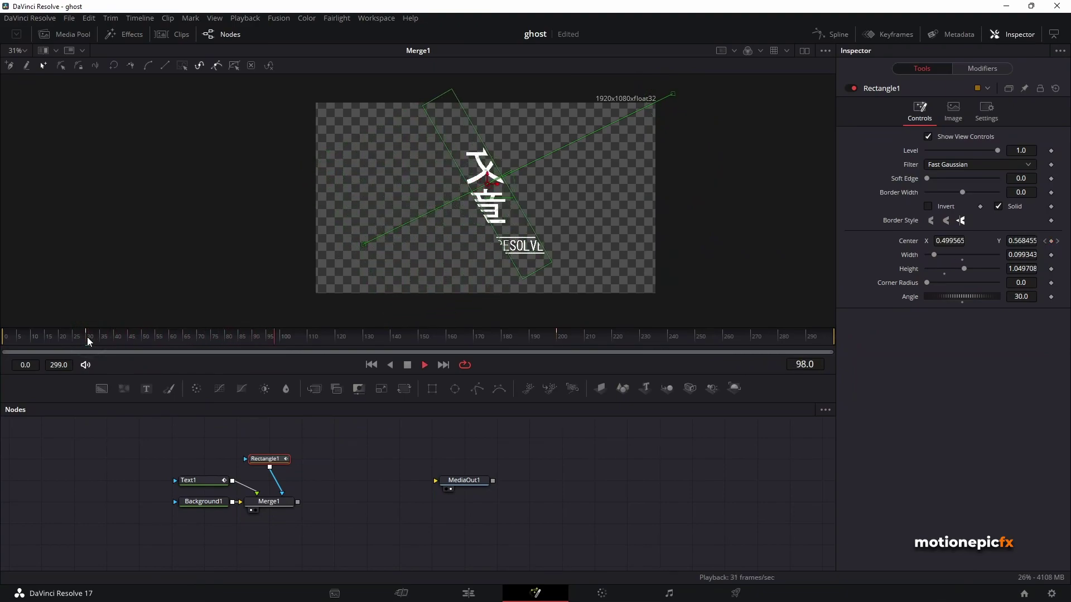
pyautogui.click(121, 336)
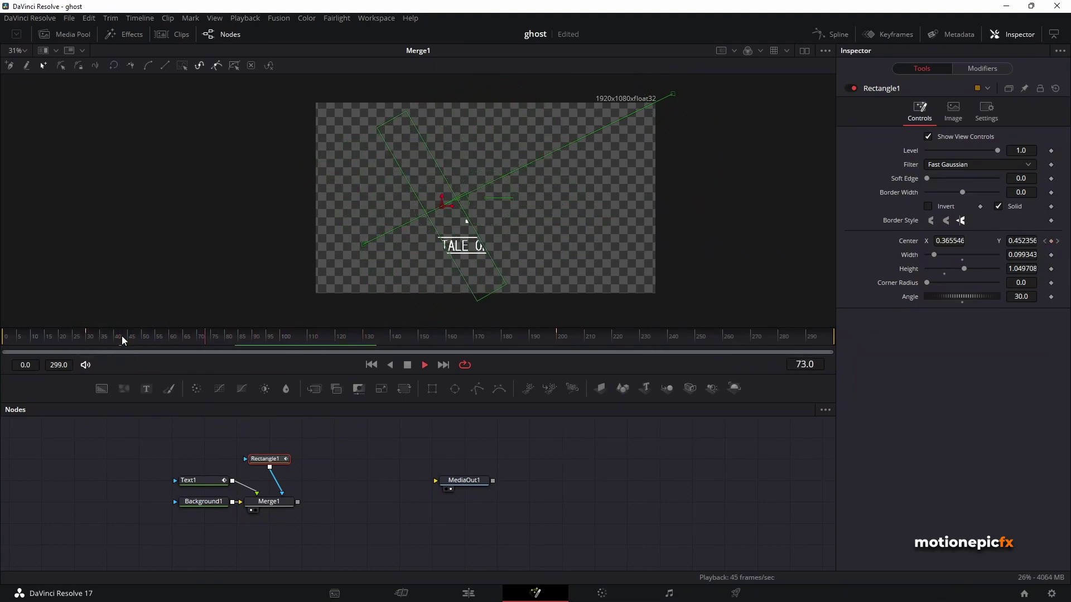
pyautogui.press('space')
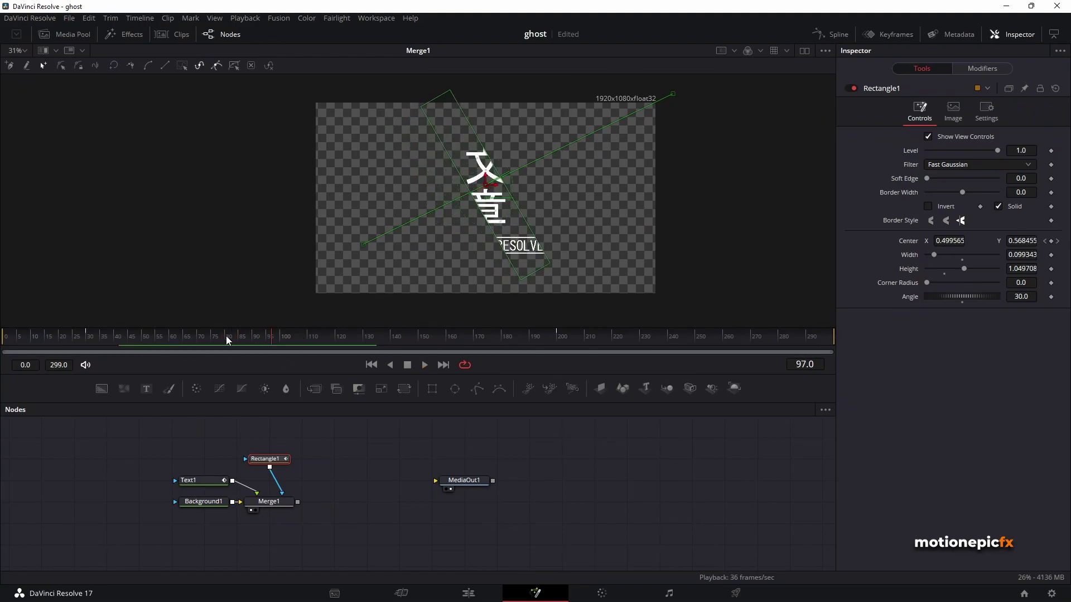
# - Add a pEmitter connected to a pRender between Merge1 and MediaOut1, and set the pRender's output mode to 2D
pyautogui.moveTo(468, 480); pyautogui.dragTo(566, 502)
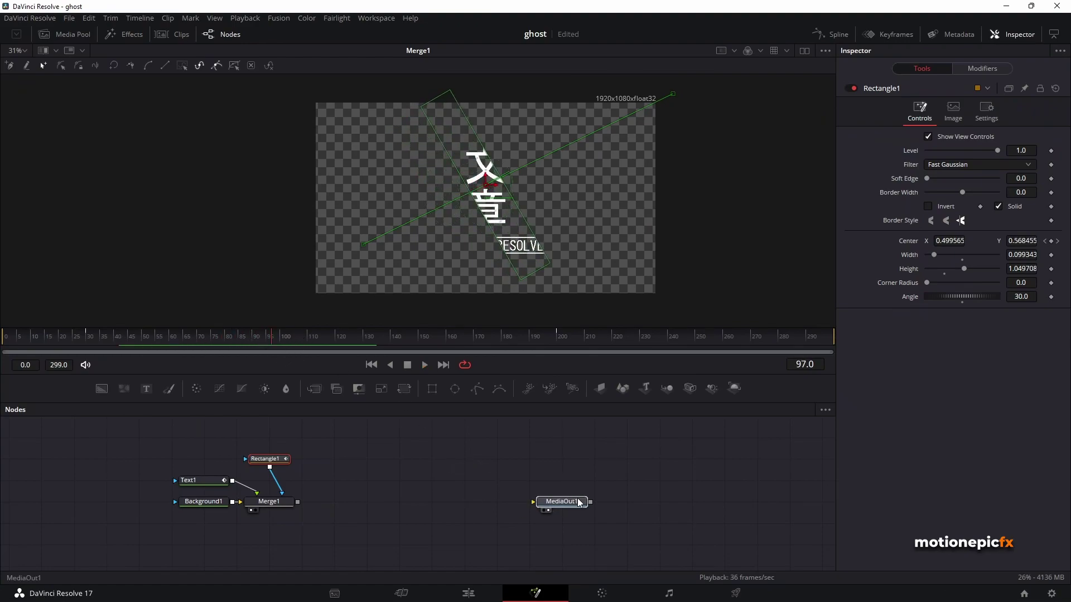
pyautogui.moveTo(221, 339); pyautogui.dragTo(278, 345)
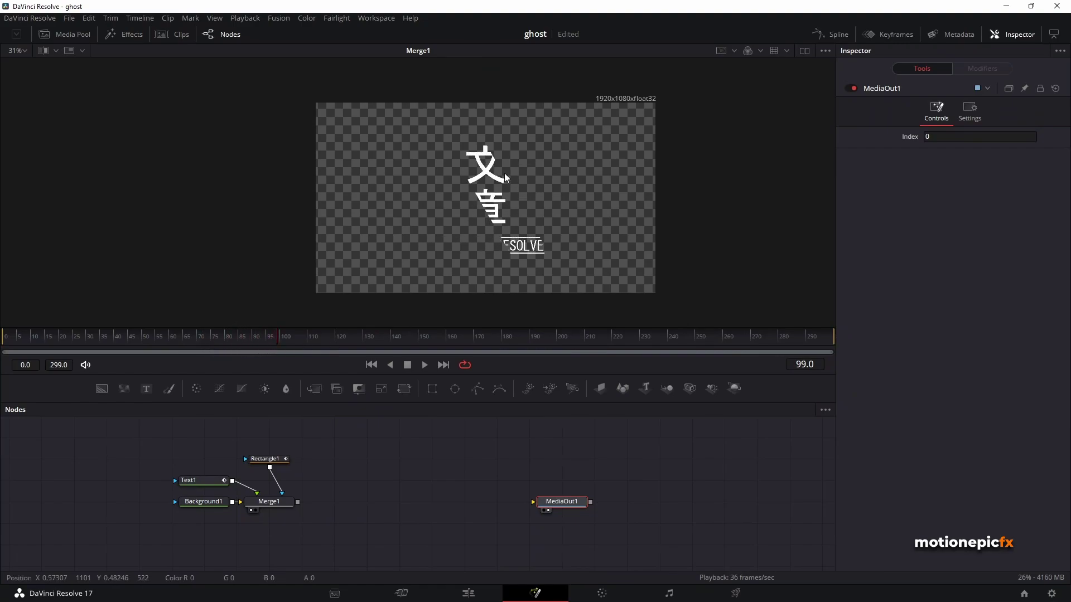
pyautogui.click(403, 496)
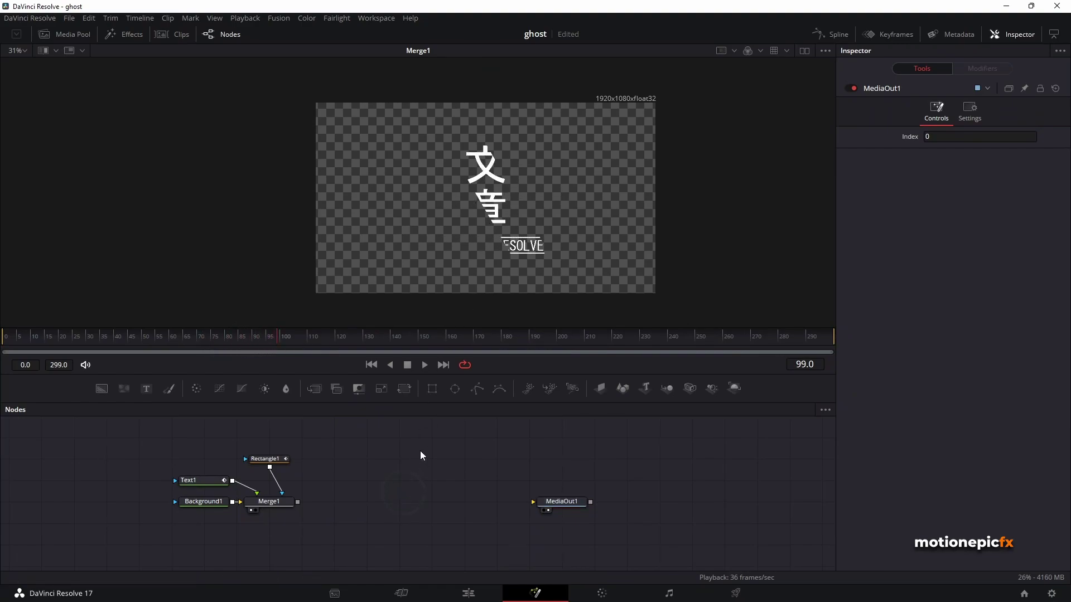
pyautogui.moveTo(527, 389); pyautogui.dragTo(414, 500)
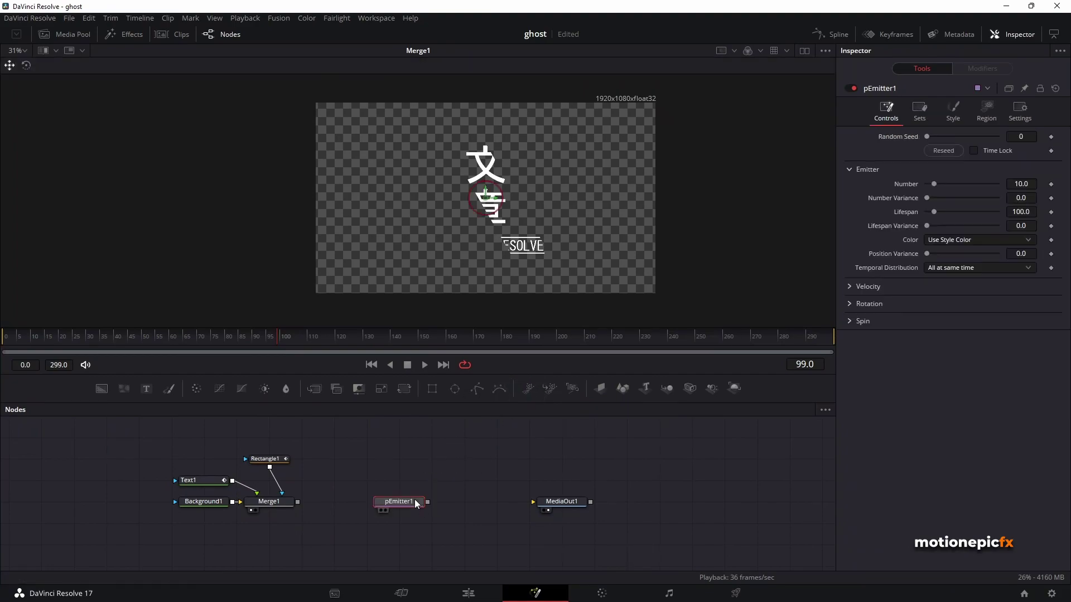
pyautogui.click(569, 387)
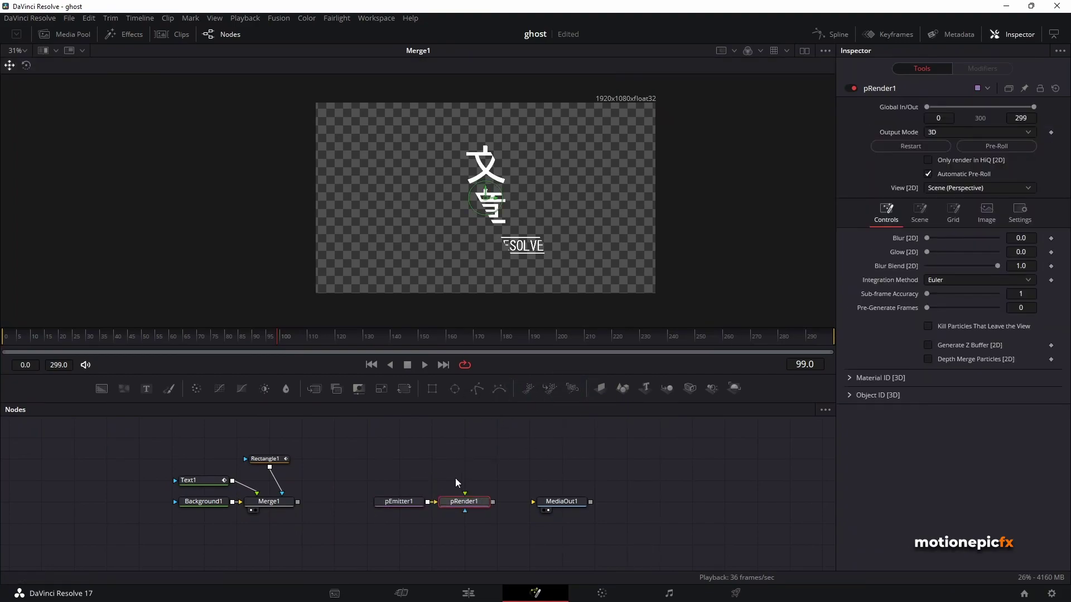
pyautogui.click(938, 132)
pyautogui.click(942, 147)
pyautogui.moveTo(568, 503); pyautogui.dragTo(622, 498)
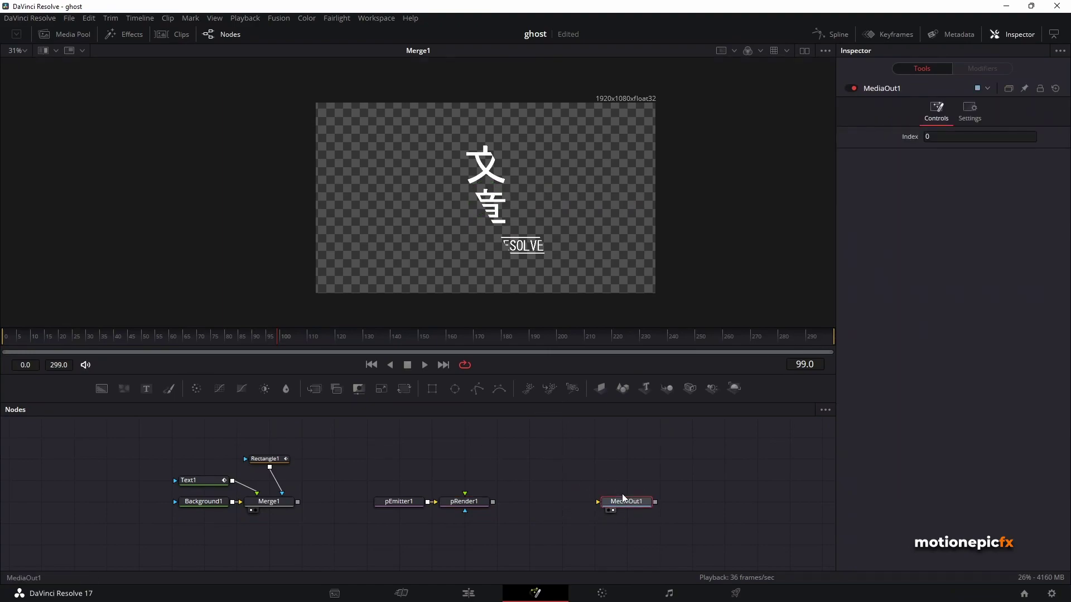
# - Set the pEmitter's region to Bitmap and feed the Merge1 output into it as the region bitmap
pyautogui.click(404, 501)
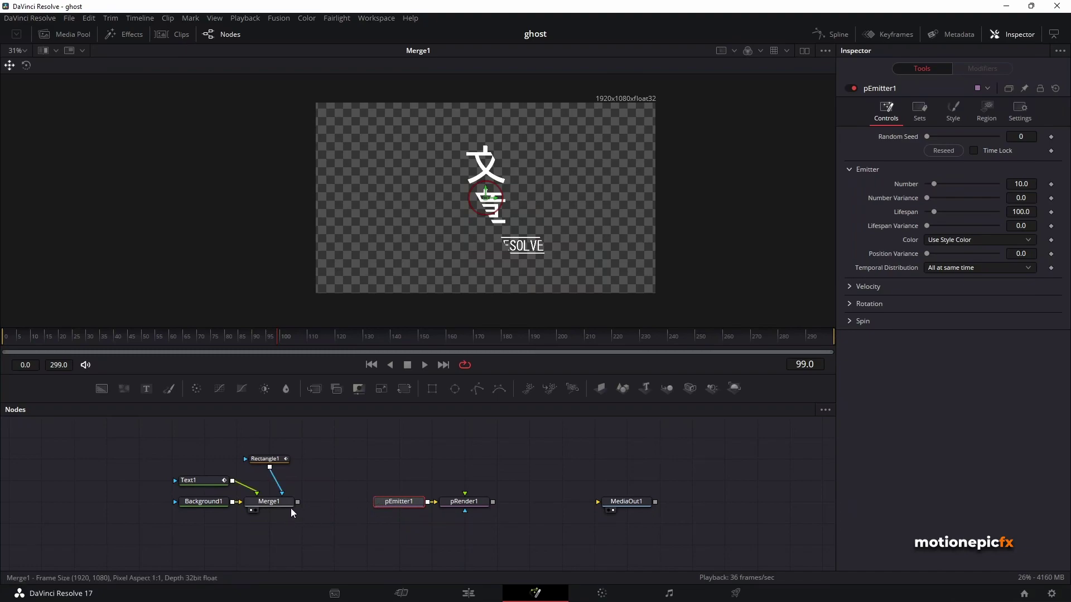
pyautogui.moveTo(300, 503); pyautogui.dragTo(387, 506)
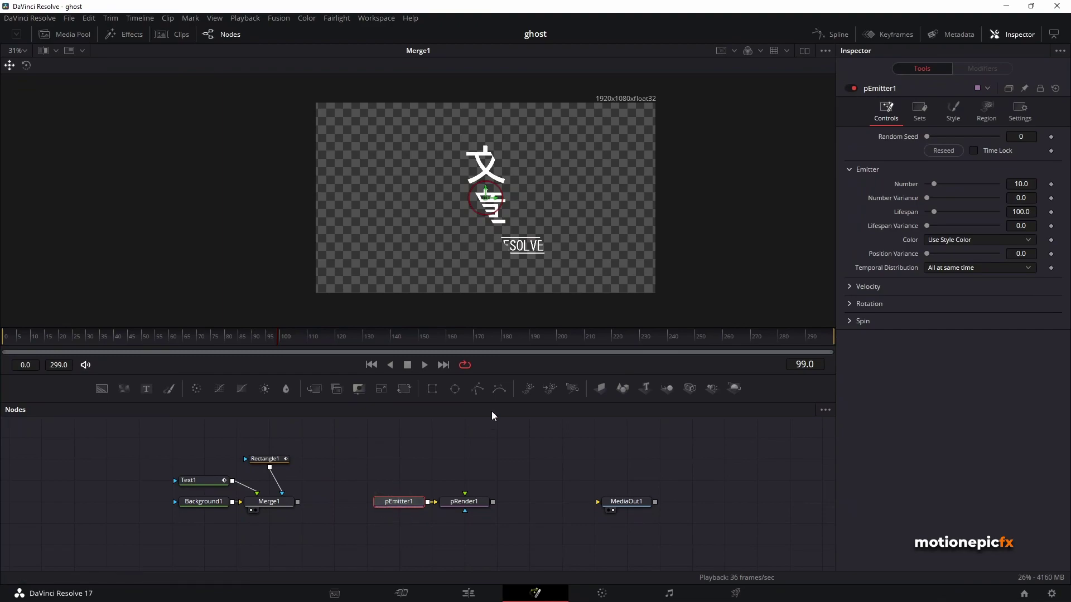
pyautogui.click(982, 113)
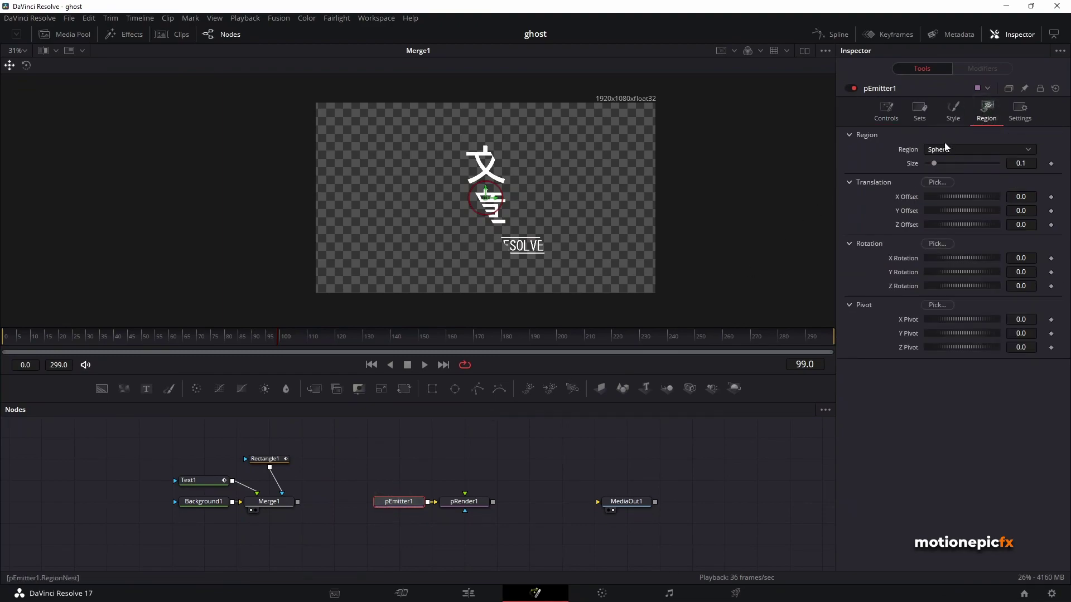
pyautogui.click(942, 150)
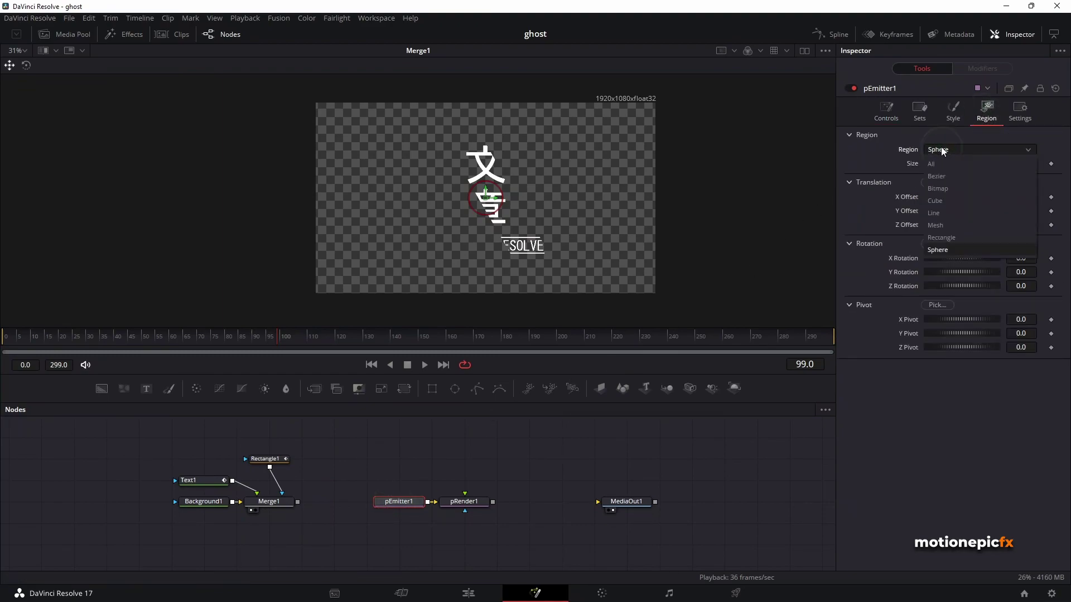
pyautogui.click(937, 189)
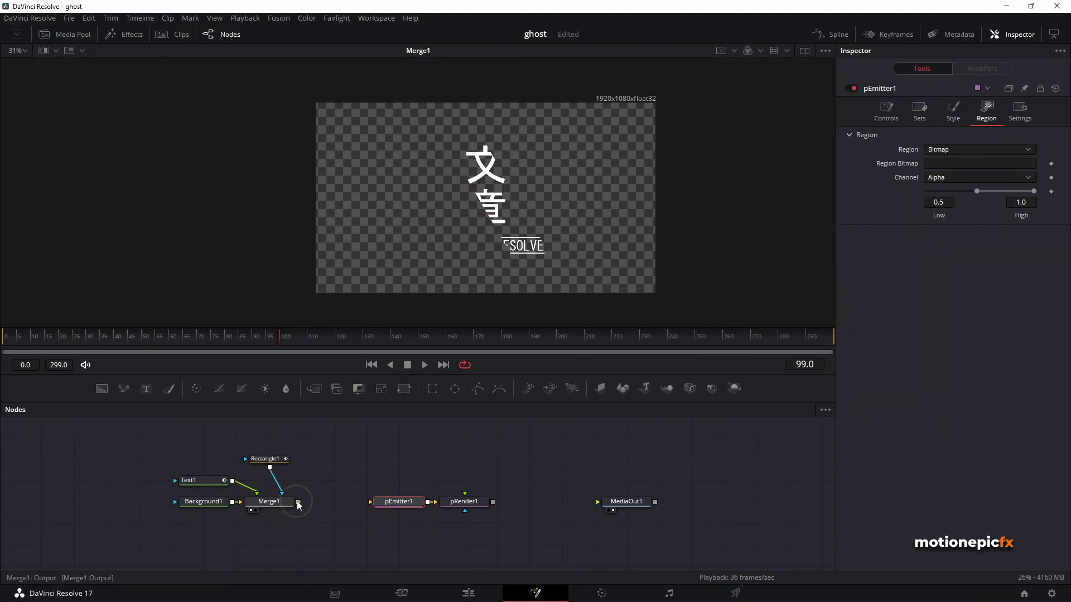
pyautogui.moveTo(297, 502); pyautogui.dragTo(392, 509)
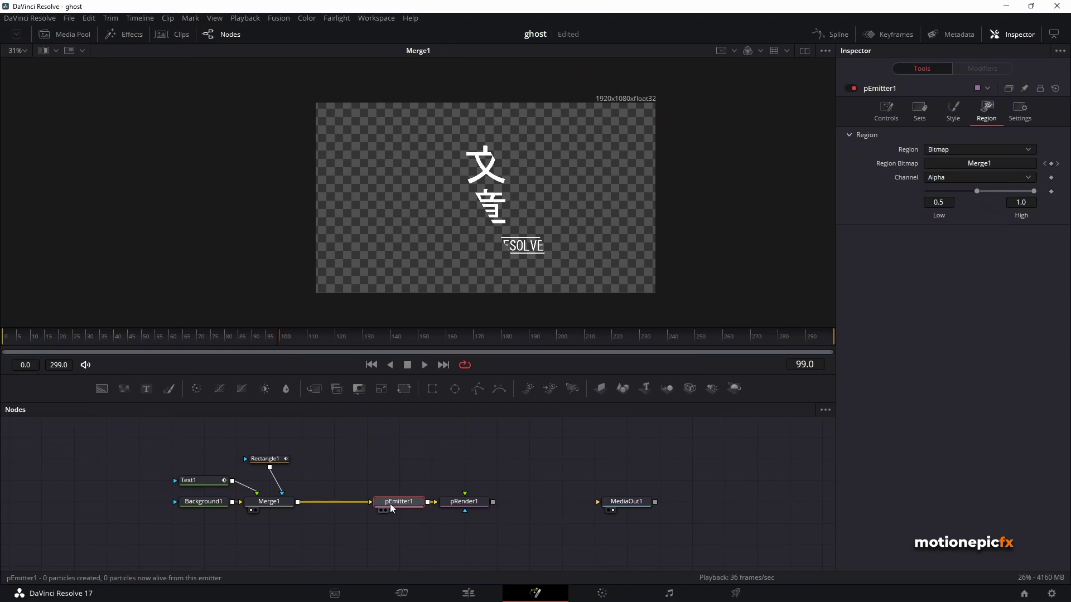
# - Show the pRender node in the viewer, undoing the accidental node change
pyautogui.click(466, 502)
pyautogui.moveTo(470, 508); pyautogui.dragTo(472, 486)
pyautogui.hotkey('ctrl', 'z')
pyautogui.press('1')
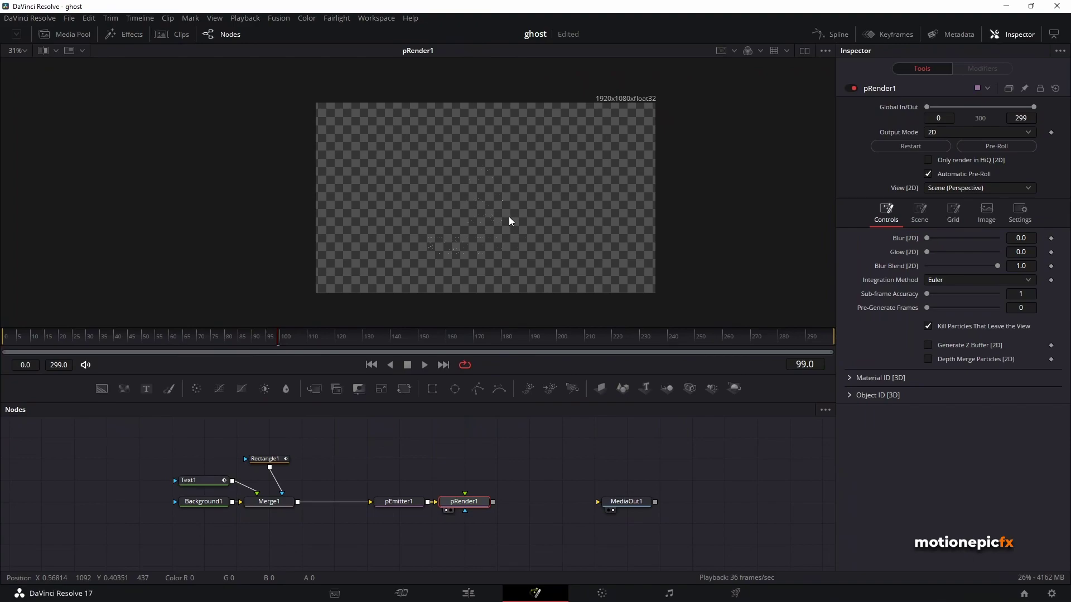
# - Set the pEmitter's particle style to Blob with size 0.5 and check the particles at frame 117
pyautogui.click(397, 501)
pyautogui.click(953, 111)
pyautogui.click(940, 148)
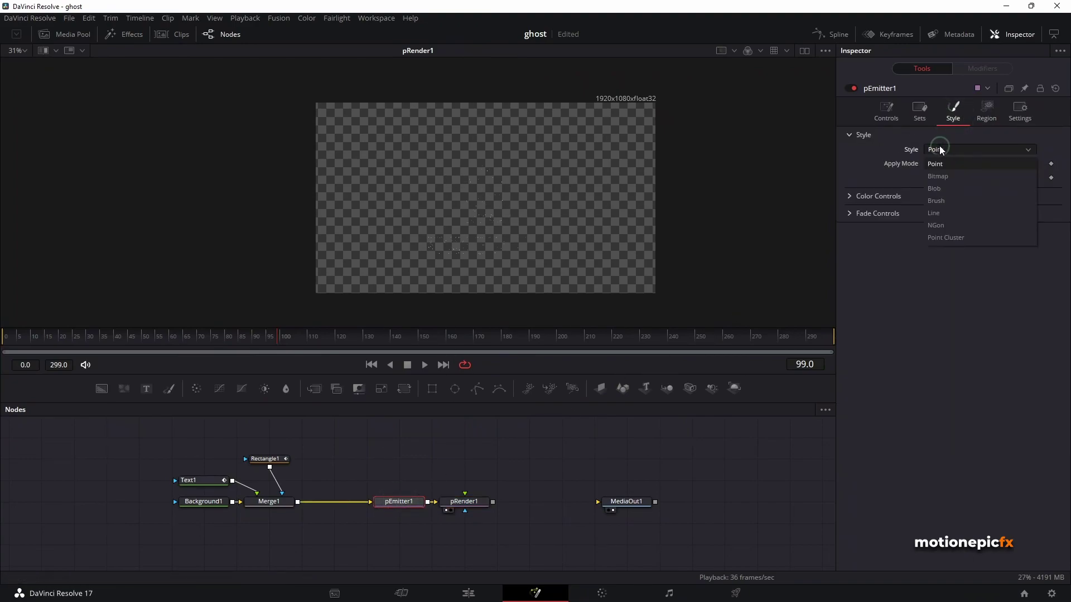
pyautogui.click(941, 189)
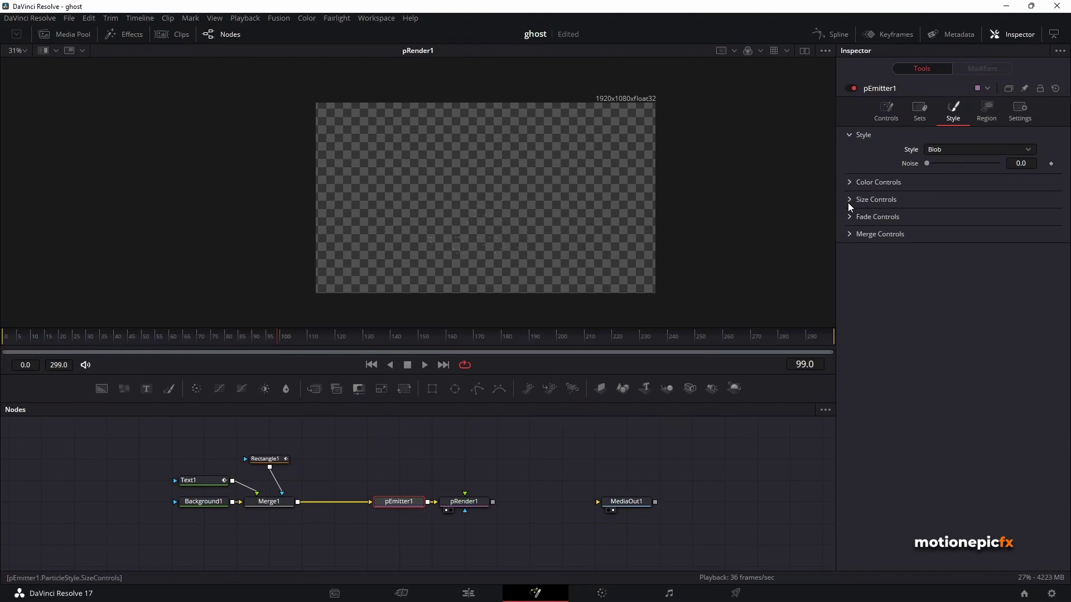
pyautogui.click(848, 199)
pyautogui.moveTo(941, 213); pyautogui.dragTo(1047, 215)
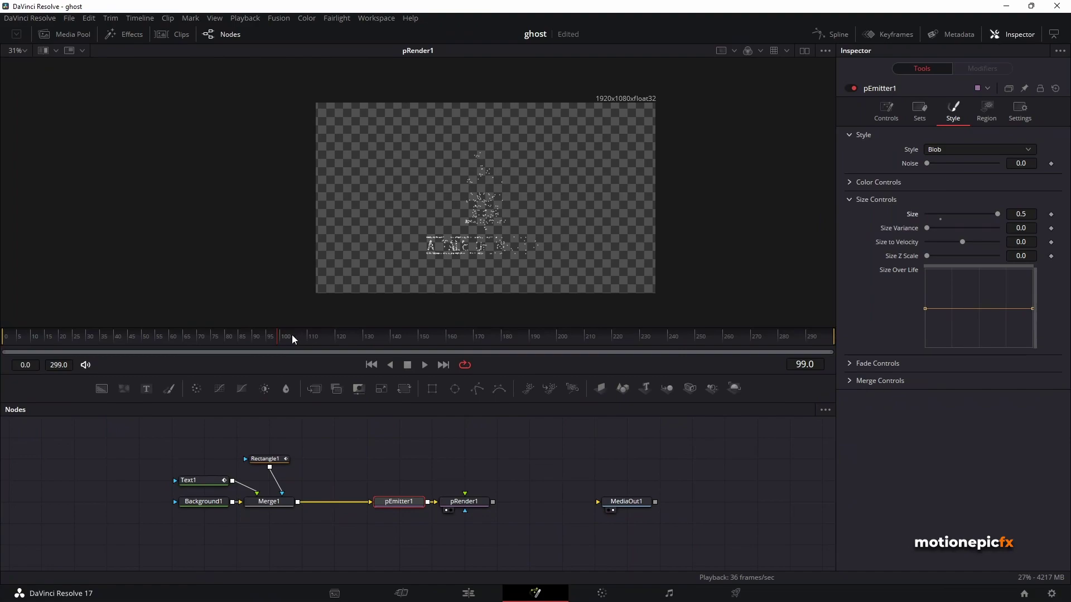
pyautogui.moveTo(278, 337); pyautogui.dragTo(327, 346)
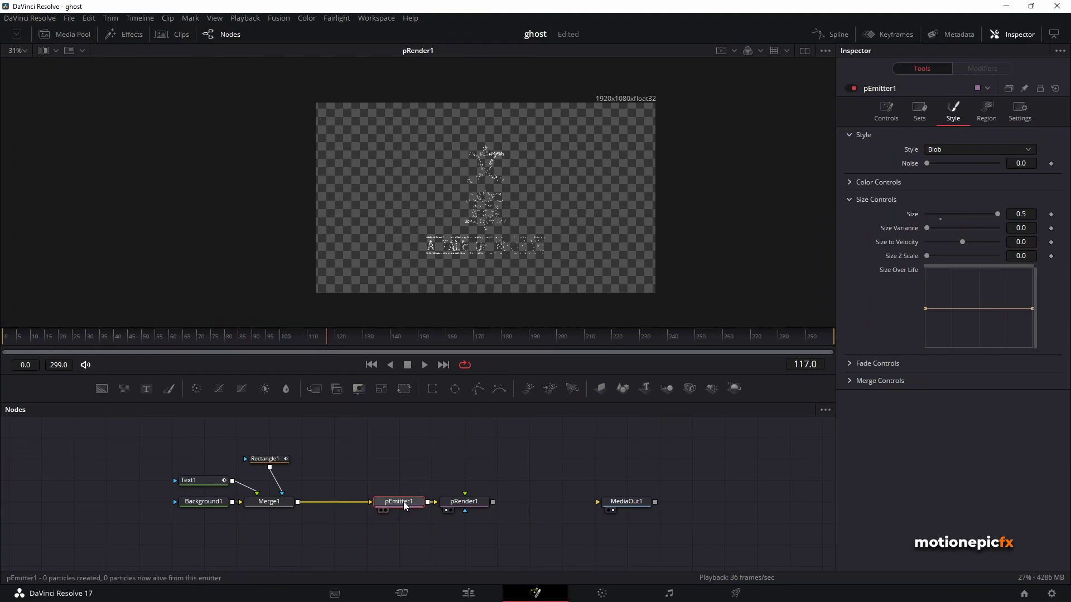
# - Set the pEmitter's particle velocity to 0.01
pyautogui.click(886, 111)
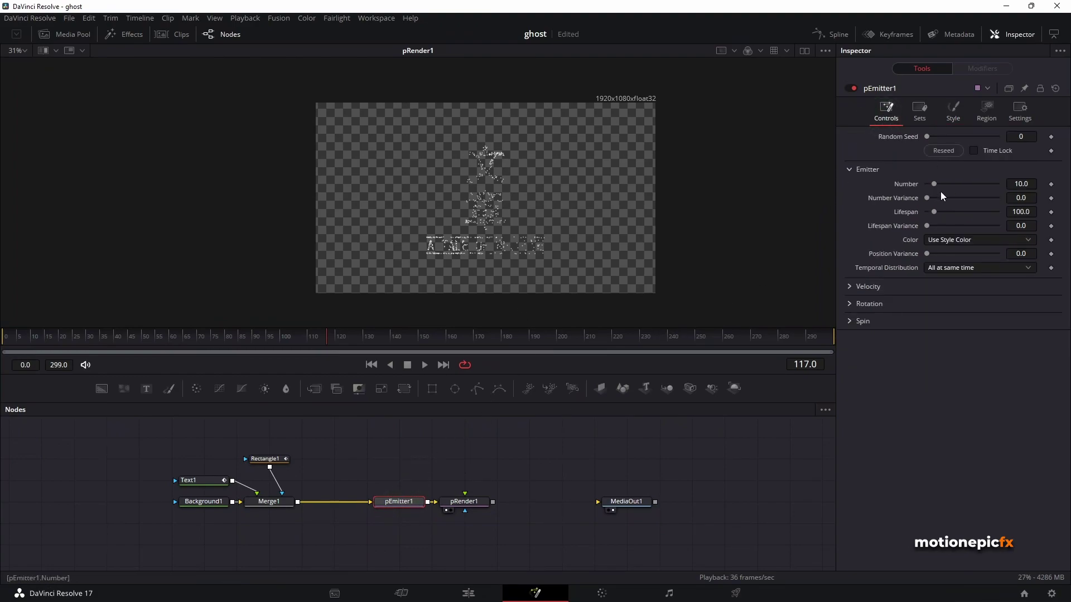
pyautogui.click(853, 287)
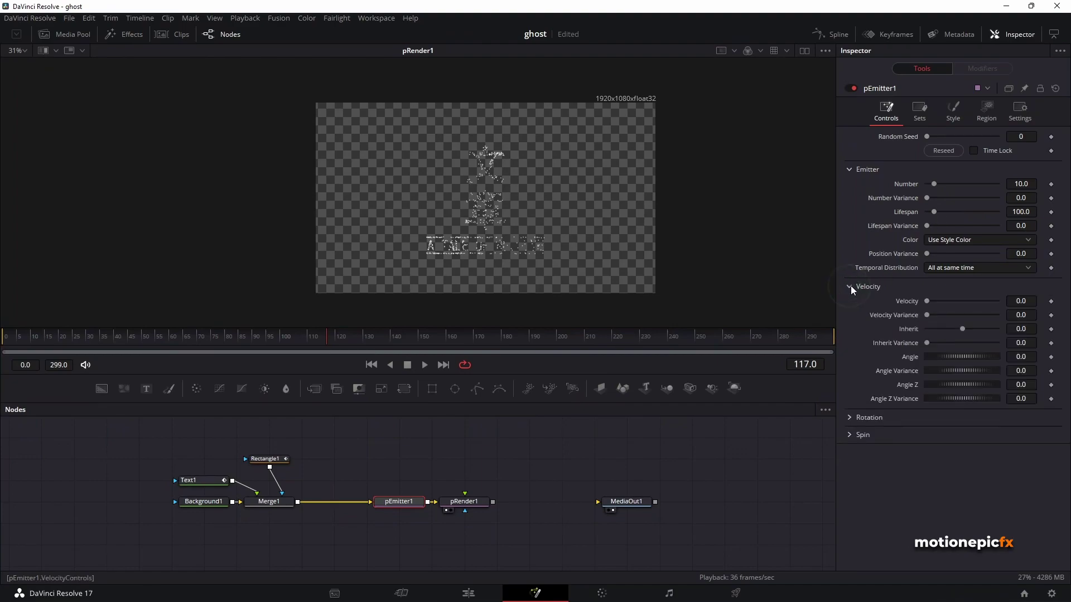
pyautogui.click(1031, 301)
pyautogui.press('Tab')
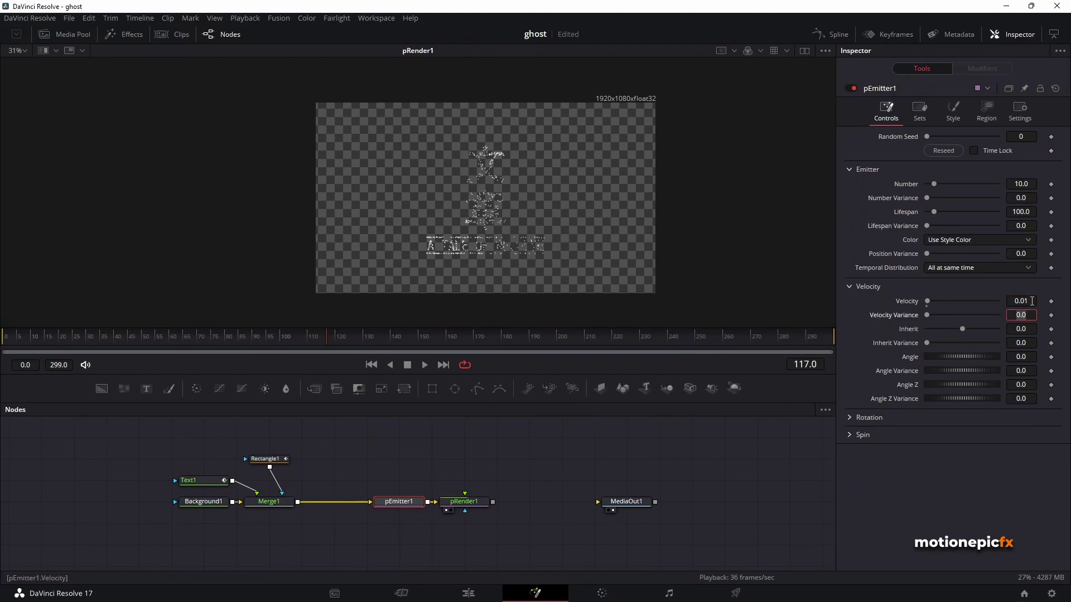
# - Play back the particle animation from frame 82 to check the motion at the current velocity
pyautogui.click(232, 339)
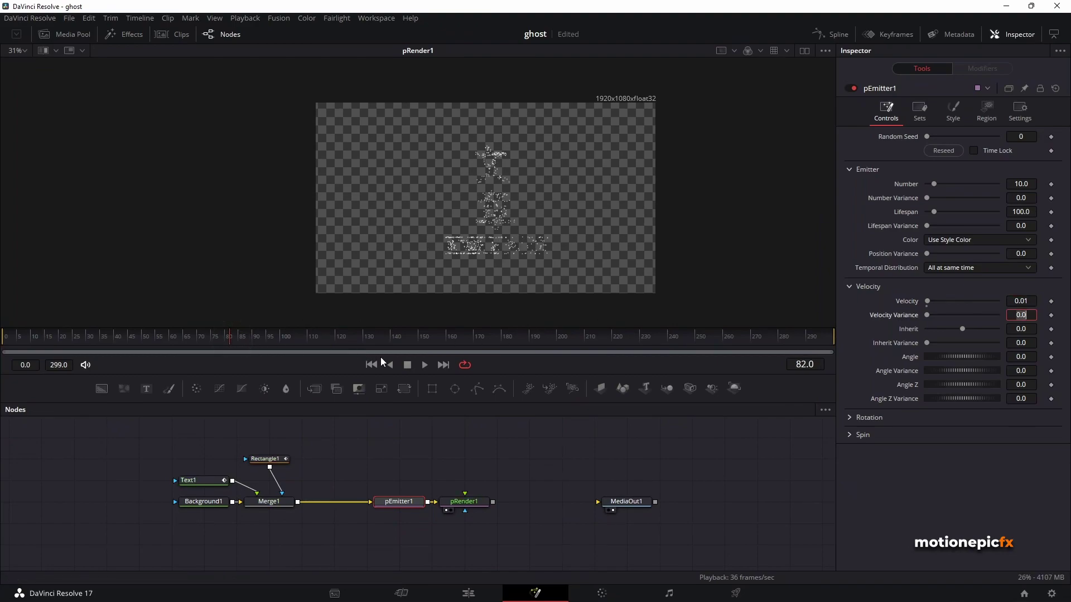
pyautogui.click(426, 364)
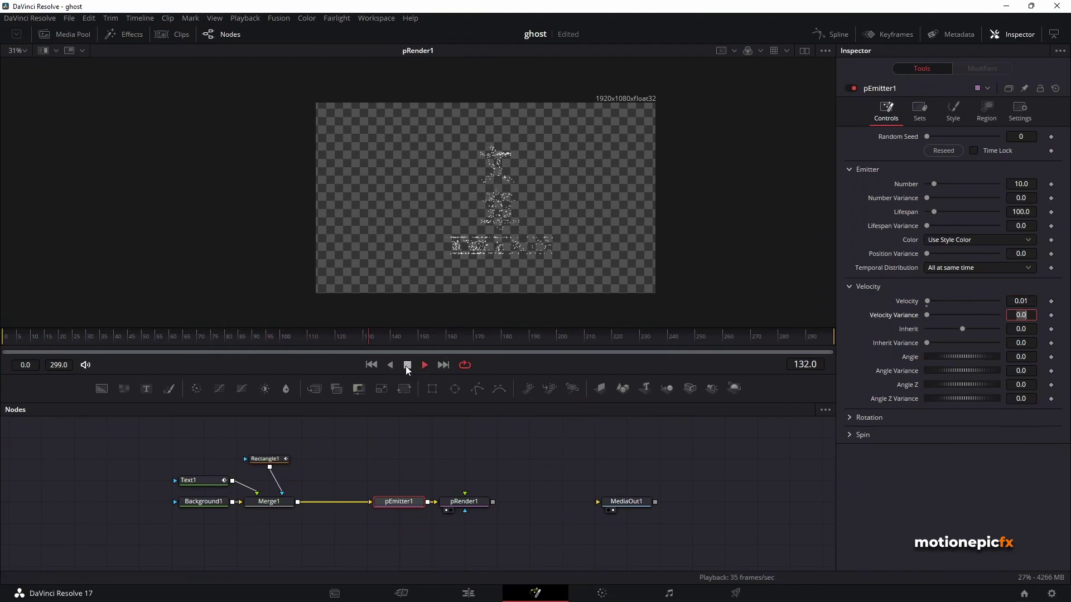
pyautogui.click(407, 366)
# - Set the pEmitter's velocity variance to 0.007 and play back the particles from frame 96
pyautogui.click(1013, 318)
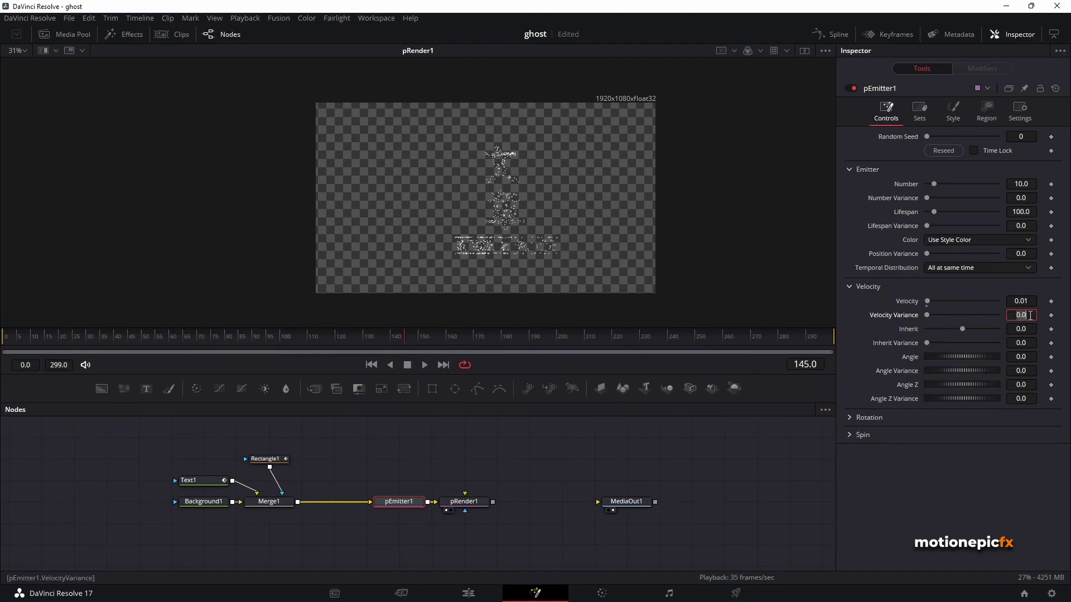
pyautogui.click(1030, 315)
pyautogui.write('07')
pyautogui.click(1008, 325)
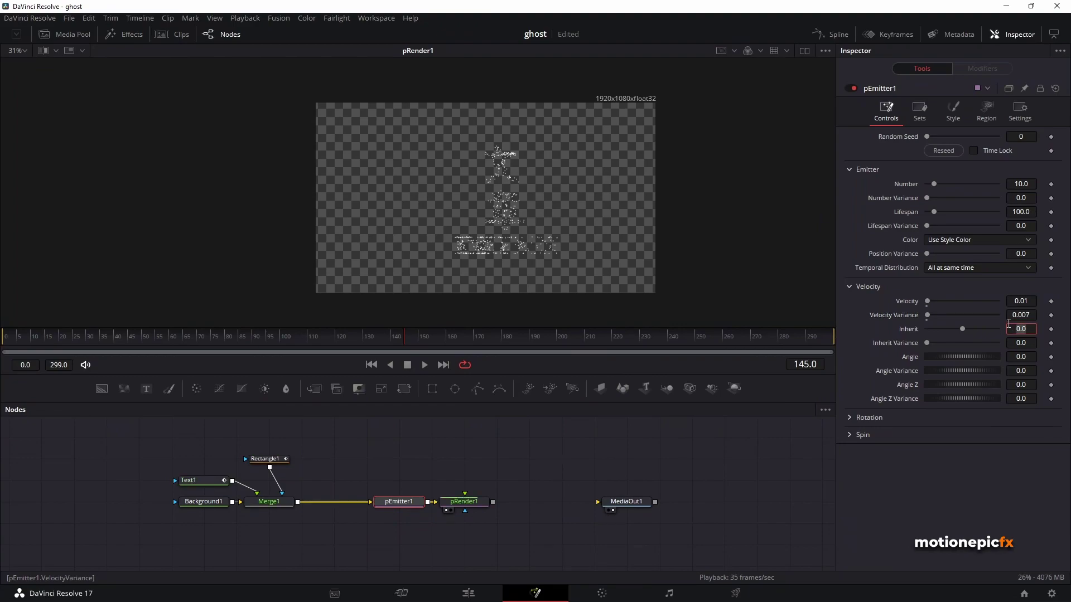
pyautogui.click(271, 342)
pyautogui.press('BackSpace')
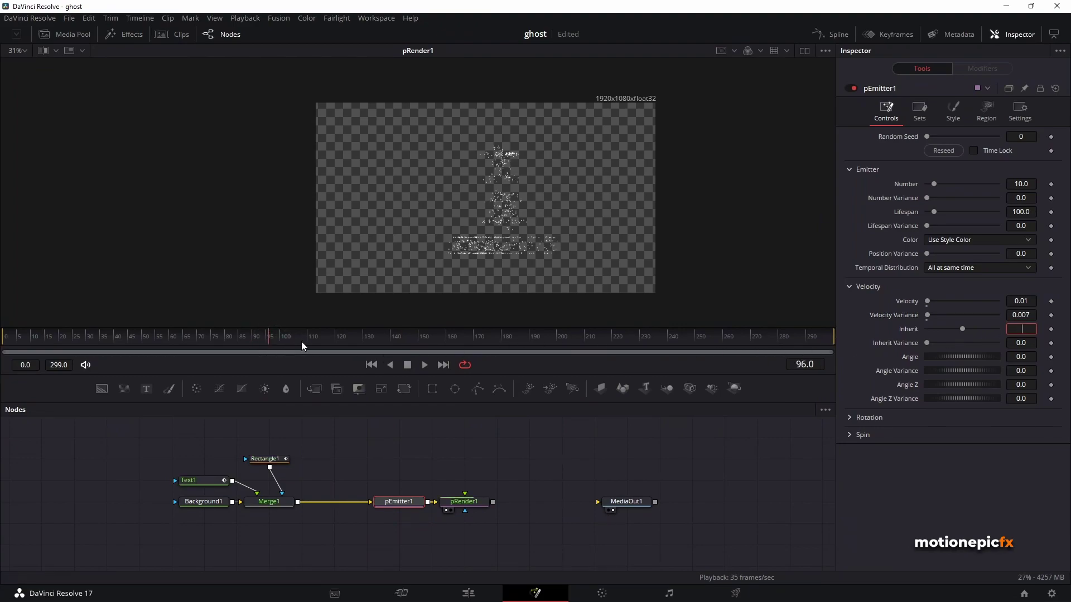
pyautogui.click(321, 413)
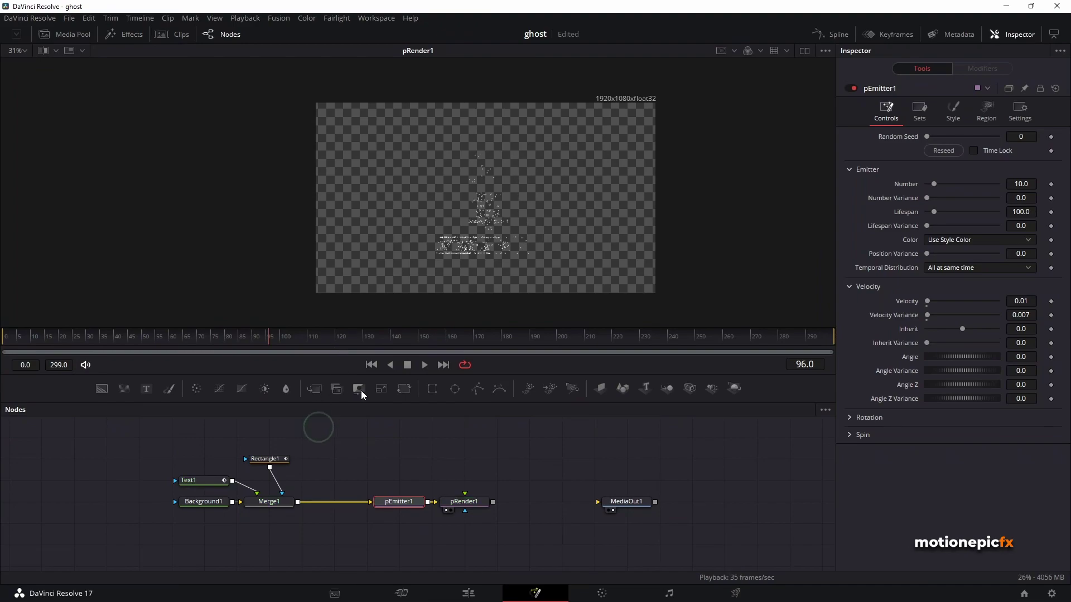
pyautogui.click(424, 365)
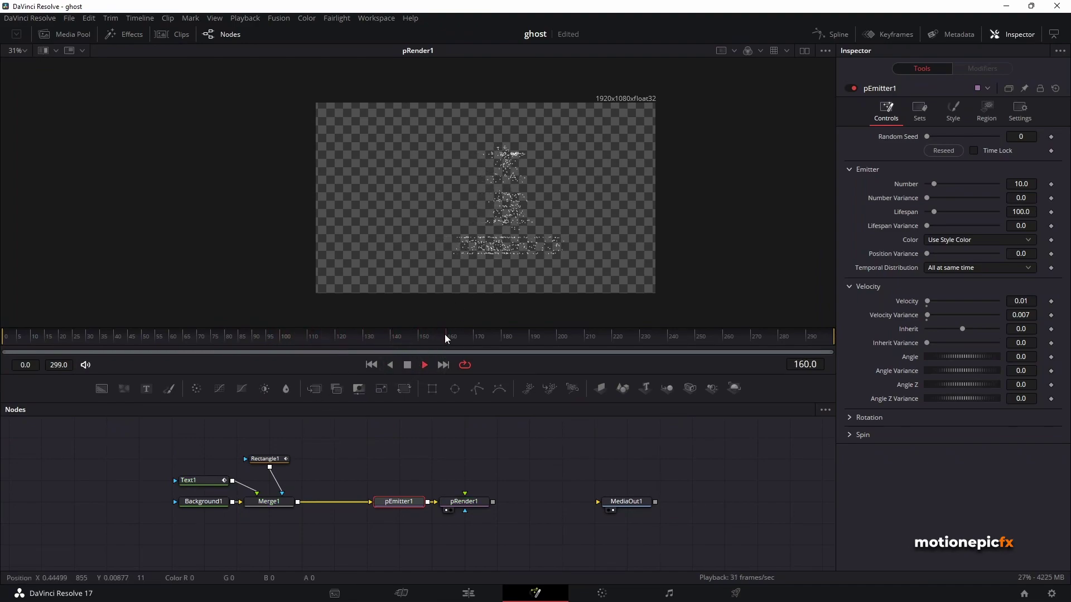
pyautogui.click(407, 365)
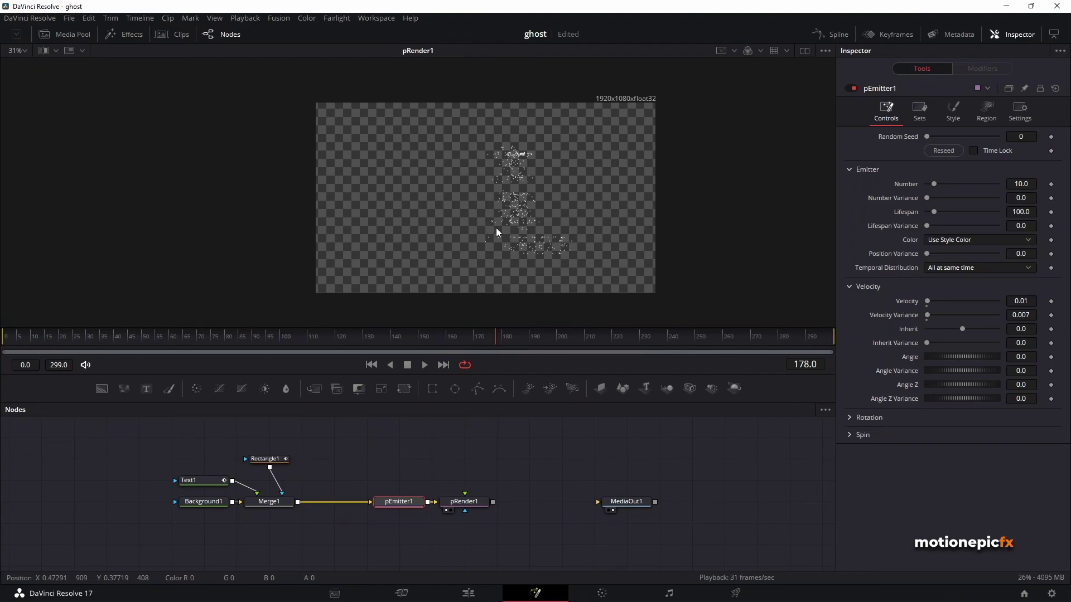
# - Set the pEmitter's velocity angle to 30 and play back the particles from frame 105
pyautogui.click(1030, 358)
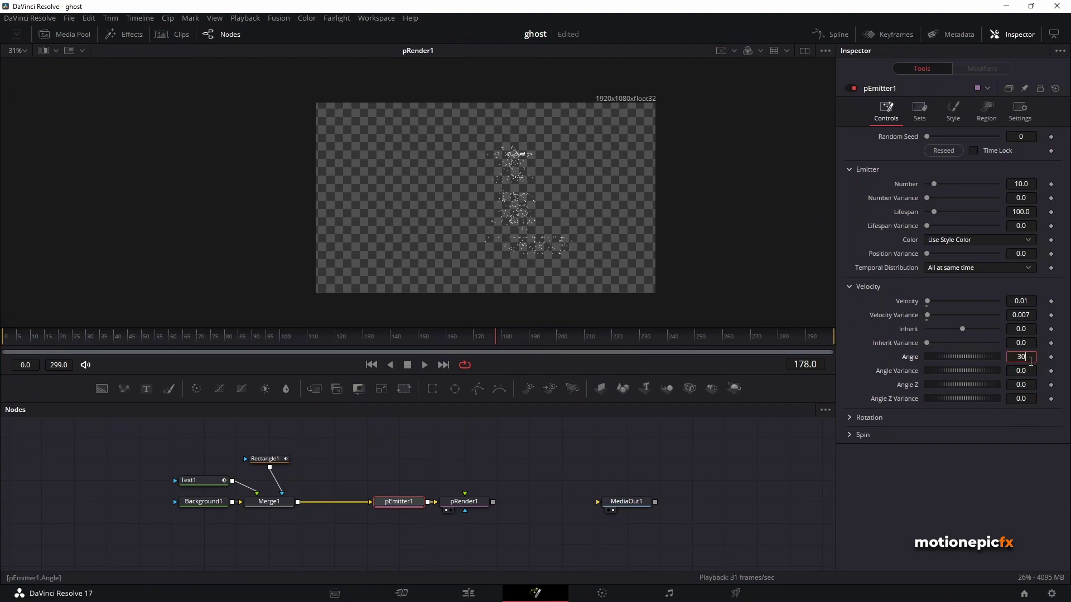
pyautogui.write('30')
pyautogui.press('Tab')
pyautogui.click(296, 335)
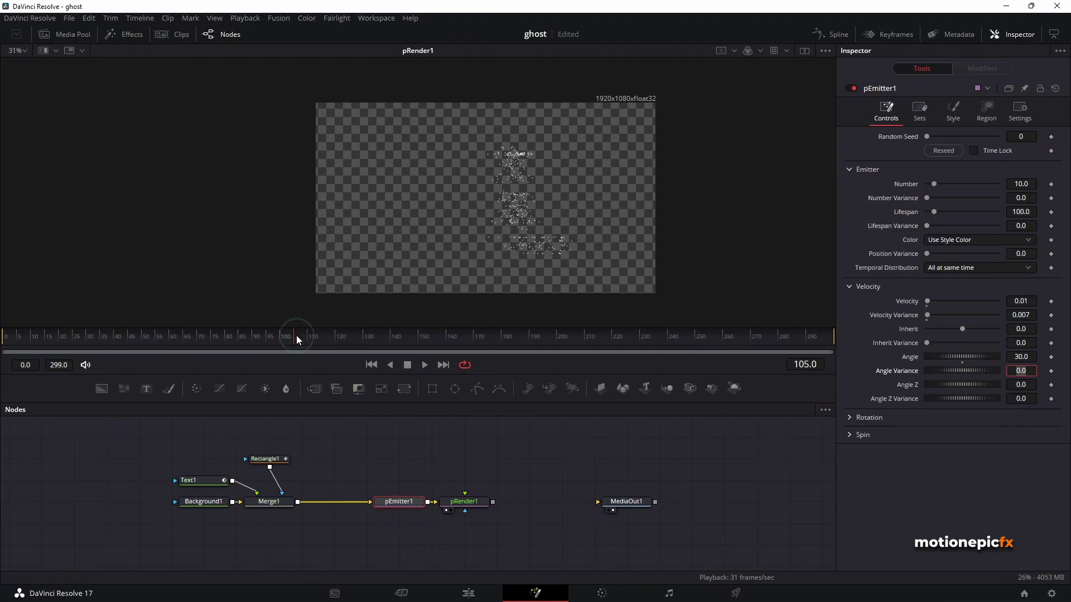
pyautogui.click(425, 365)
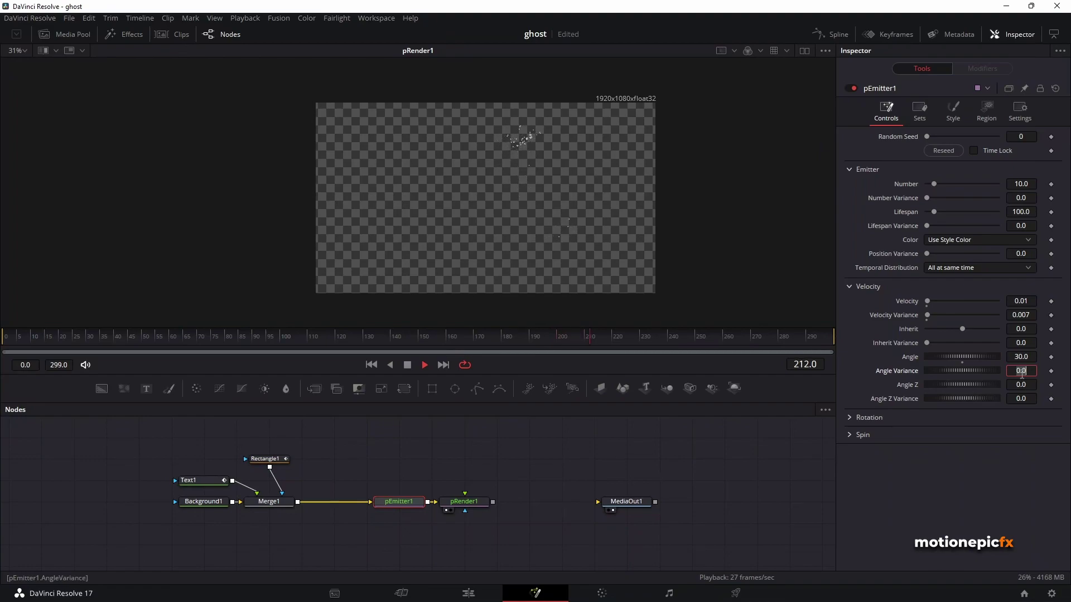
# - Set the pEmitter's angle variance to 15 and check the spread during playback
pyautogui.click(1021, 371)
pyautogui.write('15')
pyautogui.press('Tab')
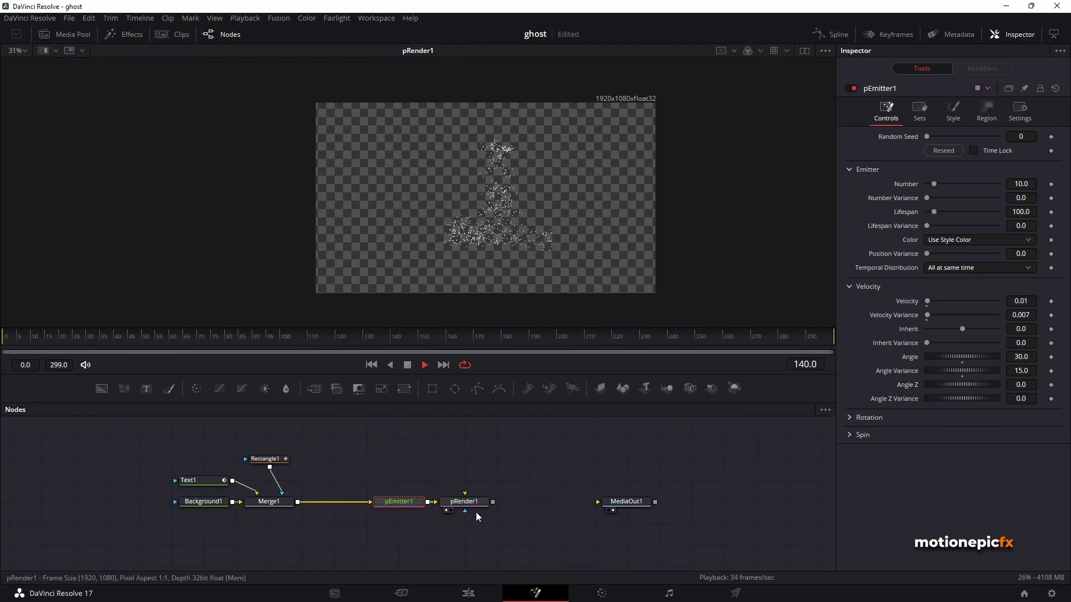
pyautogui.click(515, 493)
pyautogui.click(407, 365)
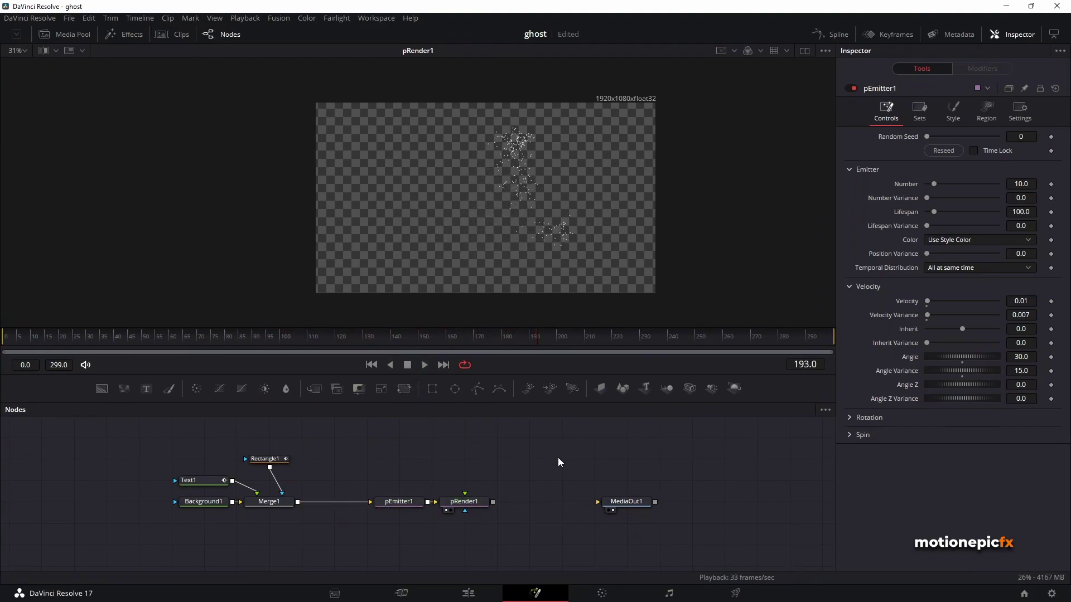
# - Move the MediaOut1 and pRender1 nodes farther along the node graph to make room after pEmitter1
pyautogui.moveTo(617, 504); pyautogui.dragTo(682, 504)
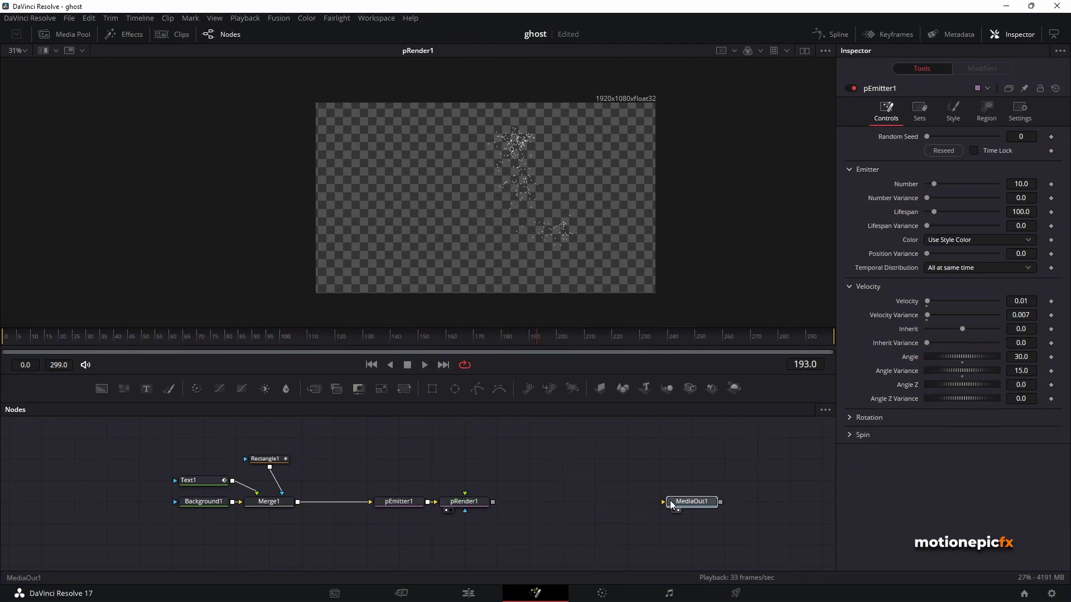
pyautogui.click(467, 505)
pyautogui.moveTo(480, 505); pyautogui.dragTo(609, 502)
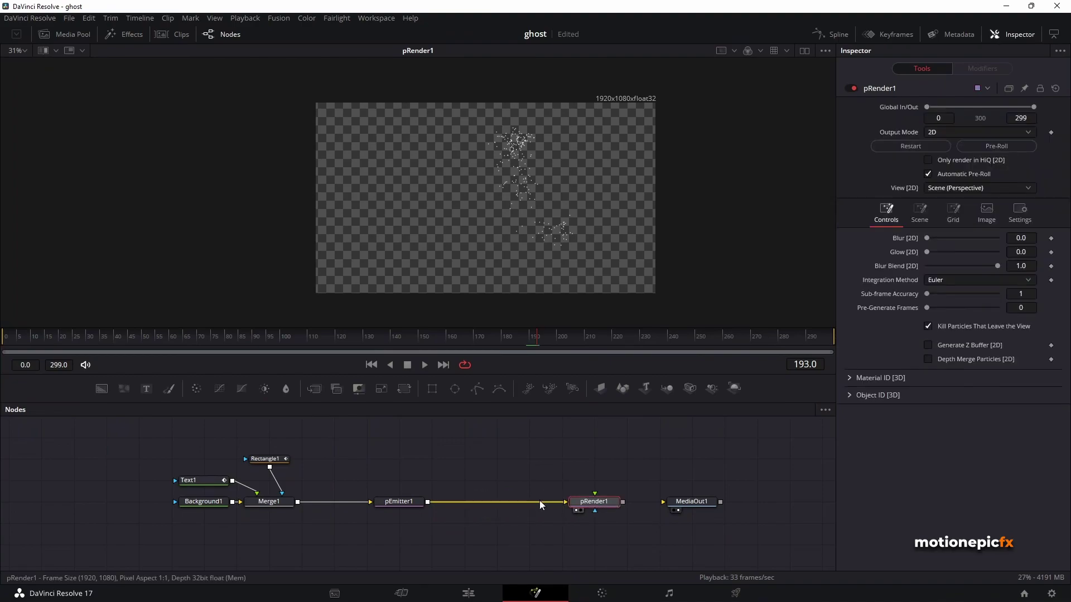
# - Insert a pDirectionalForce node between pEmitter1 and pRender1
pyautogui.click(397, 501)
pyautogui.hotkey('shift', 'space')
pyautogui.write('ptur')
pyautogui.press('BackSpace')
pyautogui.press('BackSpace')
pyautogui.press('BackSpace')
pyautogui.press('BackSpace')
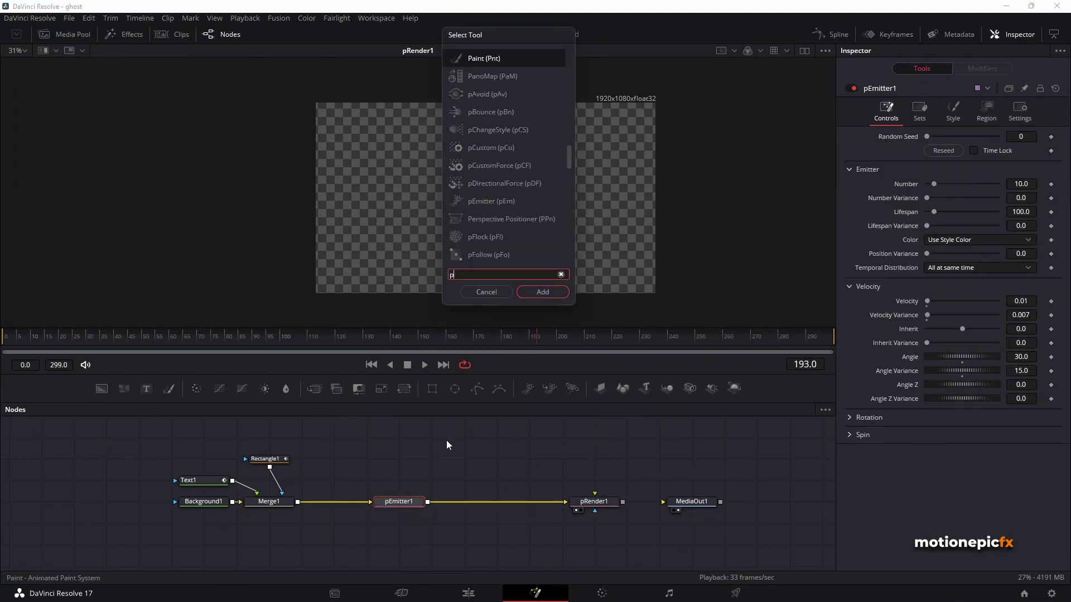
pyautogui.write('pdi')
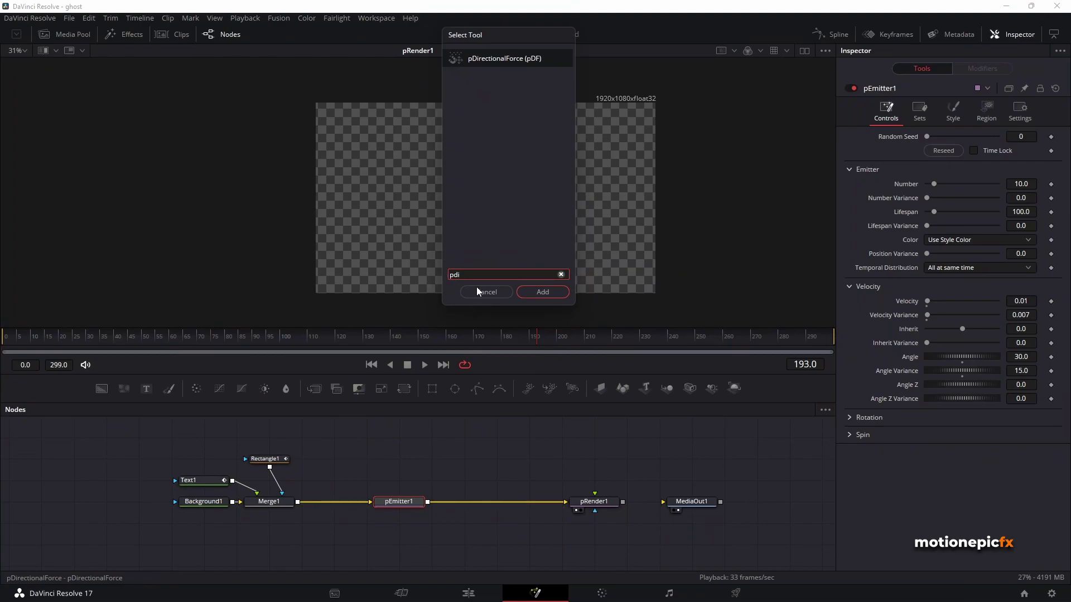
pyautogui.press('Return')
# - Play back the particles from around frame 87 to examine the effect of the directional force
pyautogui.click(229, 333)
pyautogui.press('space')
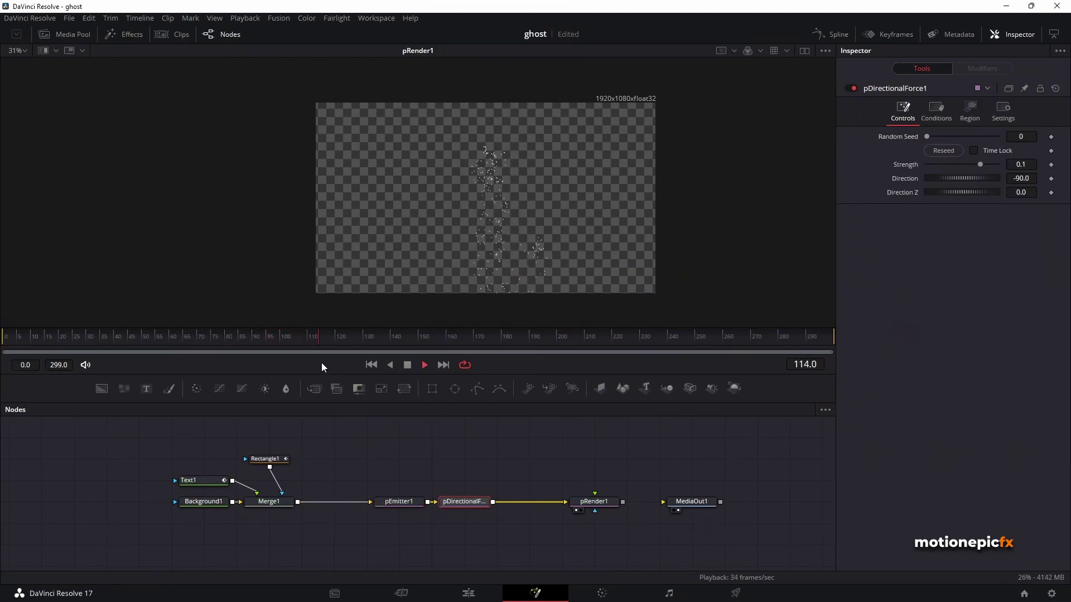
pyautogui.click(234, 336)
pyautogui.press('space')
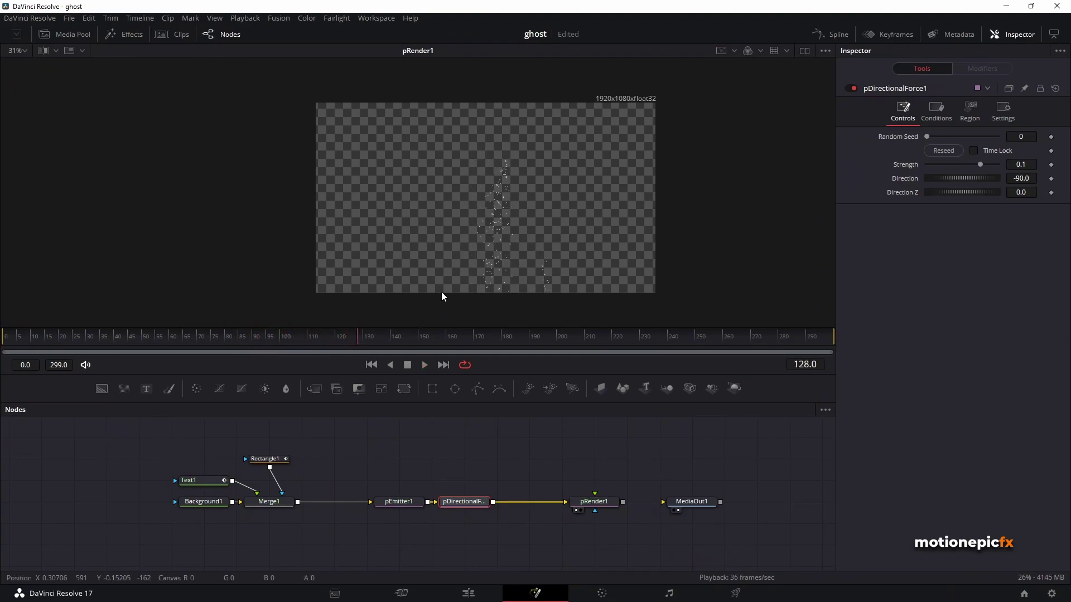
pyautogui.click(245, 336)
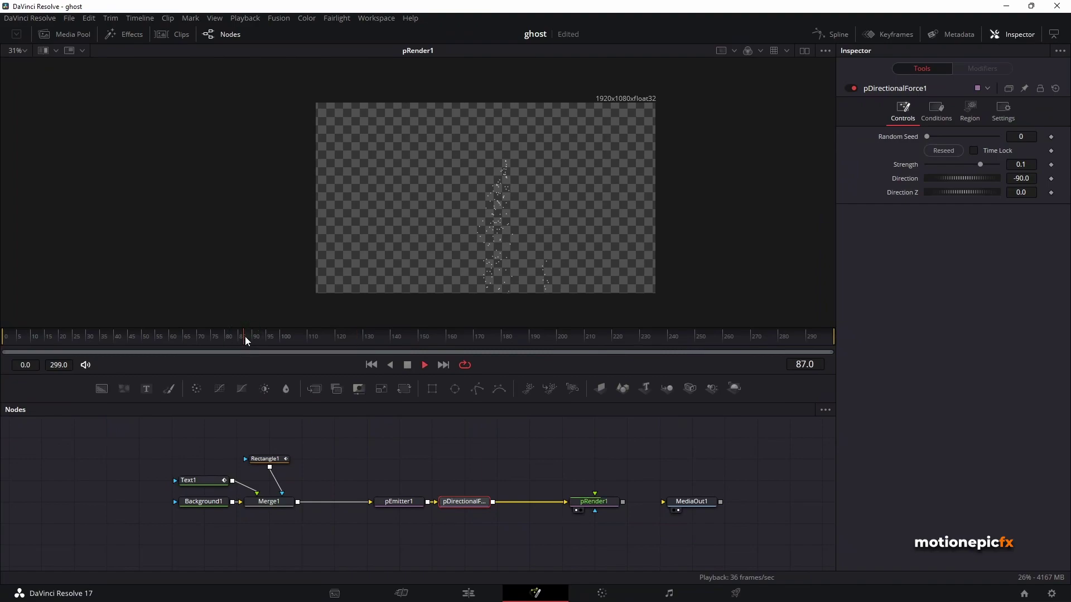
pyautogui.press('space')
pyautogui.press('space')
# - Set the pDirectionalForce's direction to 10 and play back the particle animation
pyautogui.click(1022, 179)
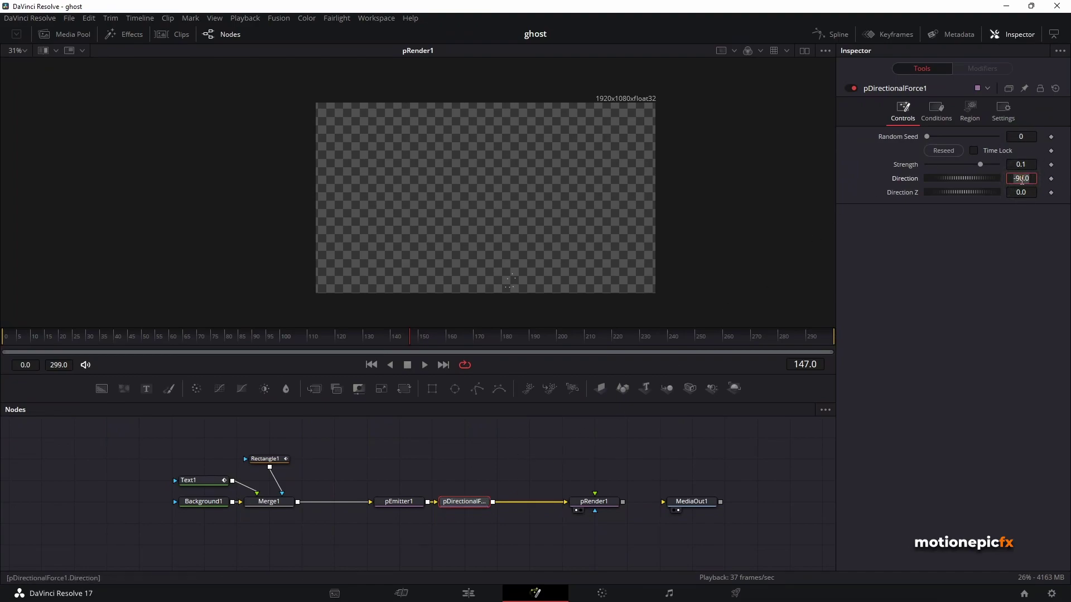
pyautogui.write('10')
pyautogui.press('Tab')
pyautogui.click(227, 337)
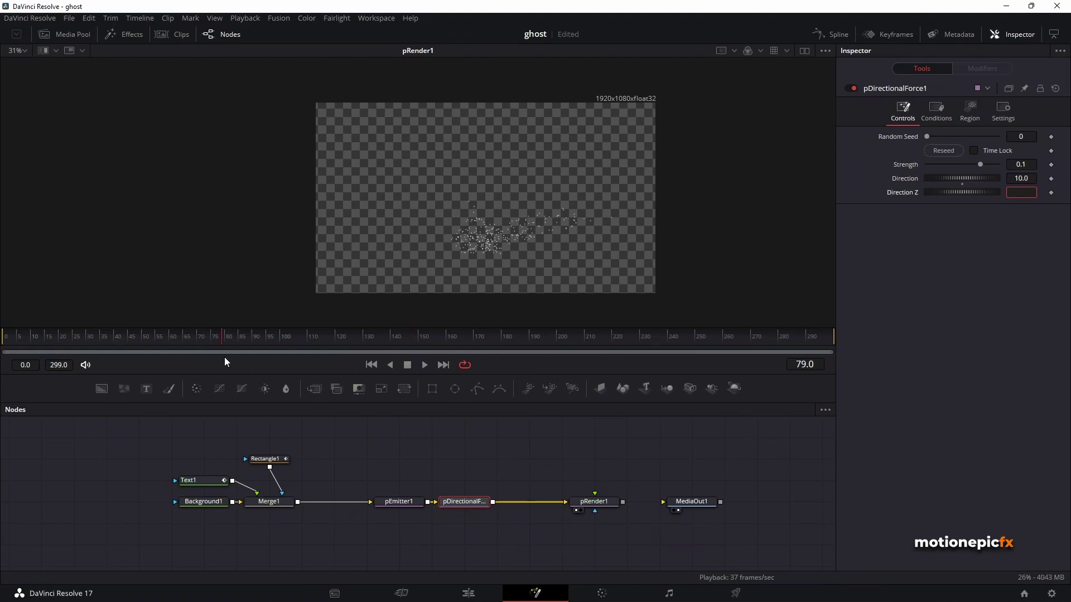
pyautogui.press('Return')
pyautogui.click(425, 365)
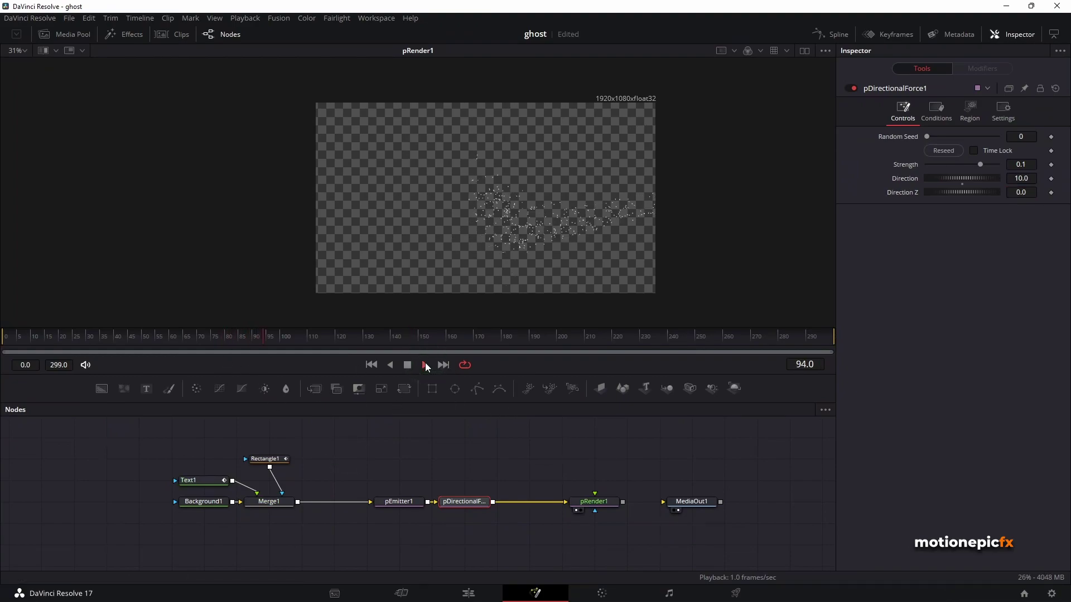
pyautogui.click(209, 336)
pyautogui.click(216, 340)
pyautogui.click(184, 340)
pyautogui.click(397, 365)
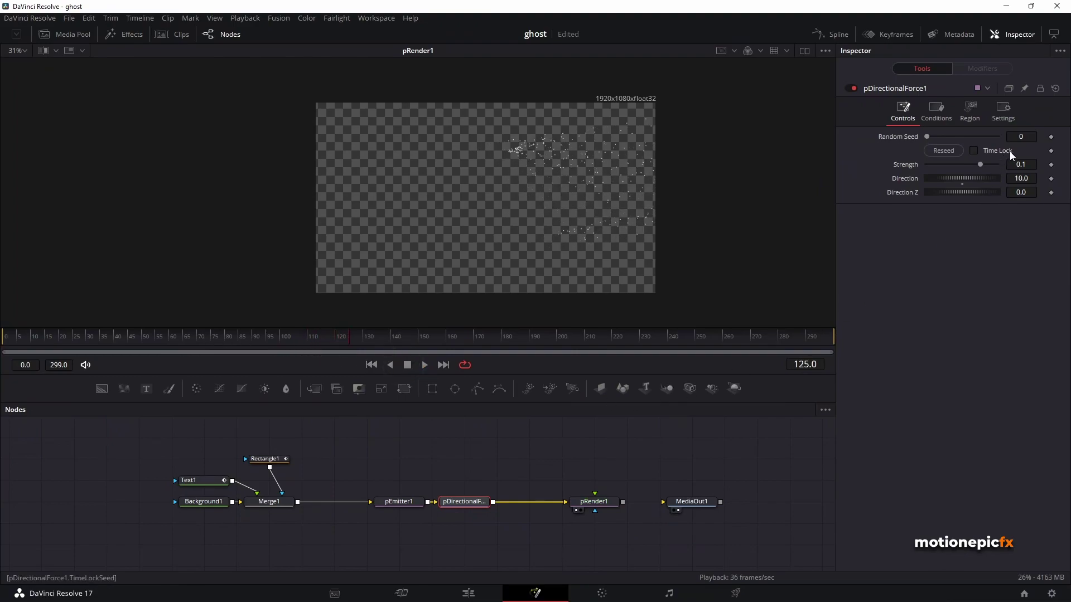
# - Reduce the pDirectionalForce's strength to 0.0143 and play back the particles from frame 81
pyautogui.moveTo(1020, 164); pyautogui.dragTo(982, 165)
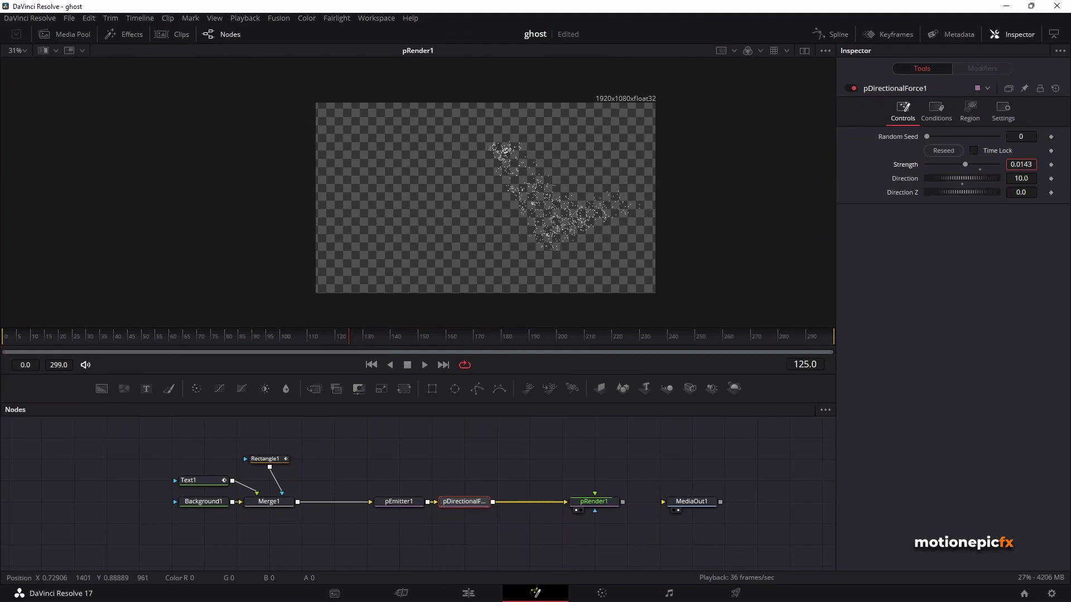
pyautogui.click(229, 338)
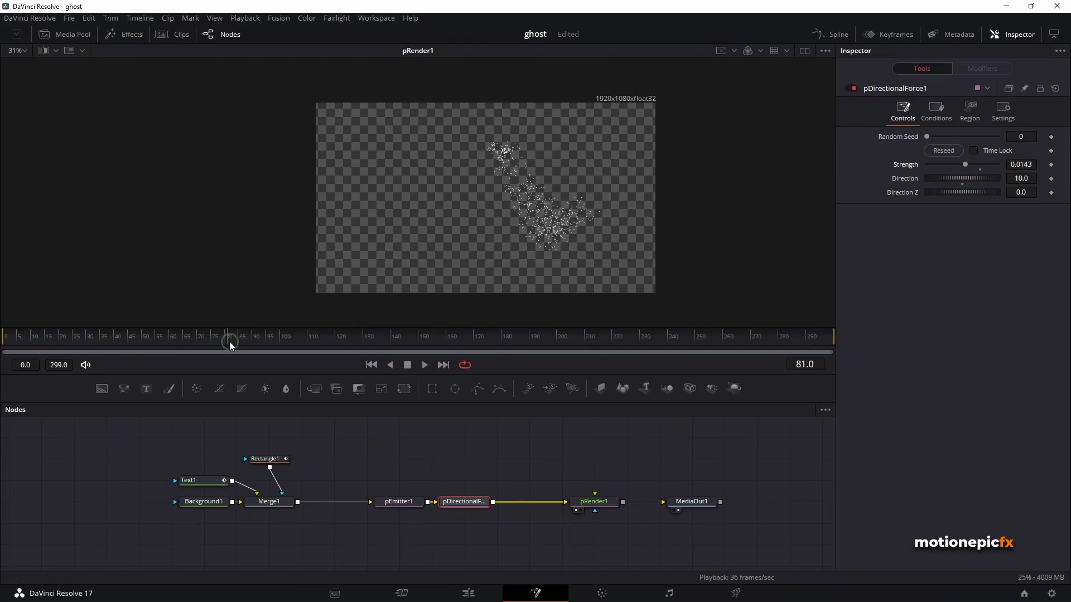
pyautogui.click(424, 366)
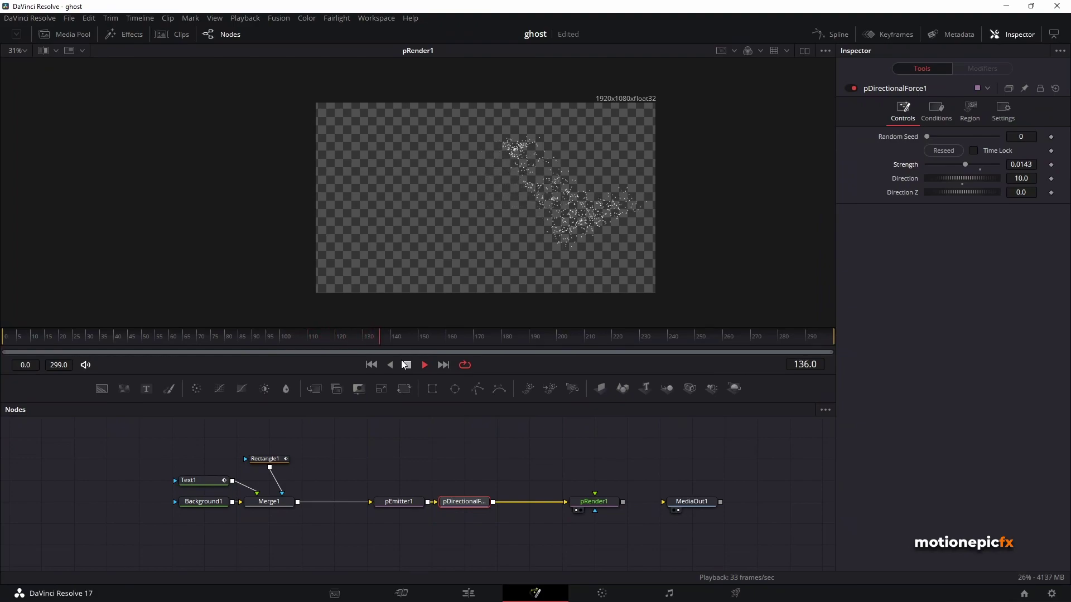
pyautogui.click(405, 365)
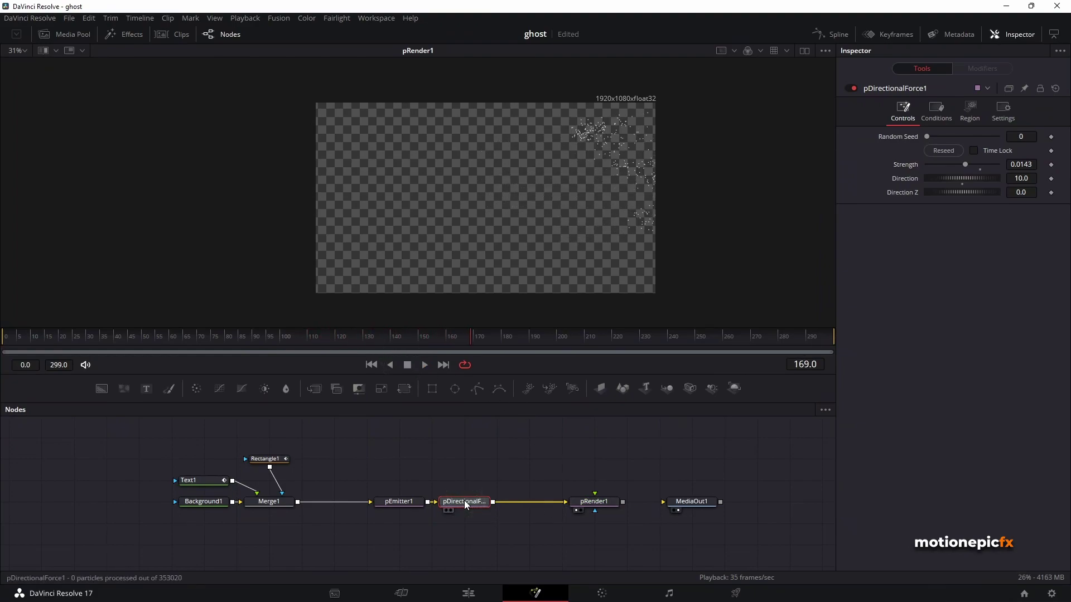
# - Insert a pTurbulence node between the pDirectionalForce and pRender1 nodes
pyautogui.hotkey('shift', 'space')
pyautogui.write('pdi')
pyautogui.press('BackSpace')
pyautogui.press('BackSpace')
pyautogui.write('tu')
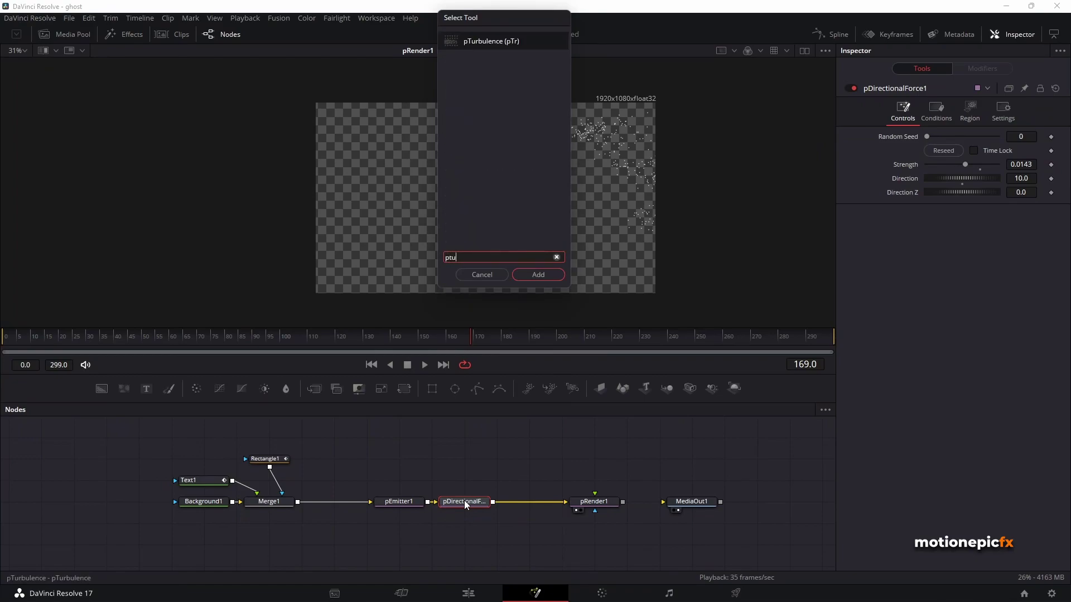
pyautogui.click(537, 275)
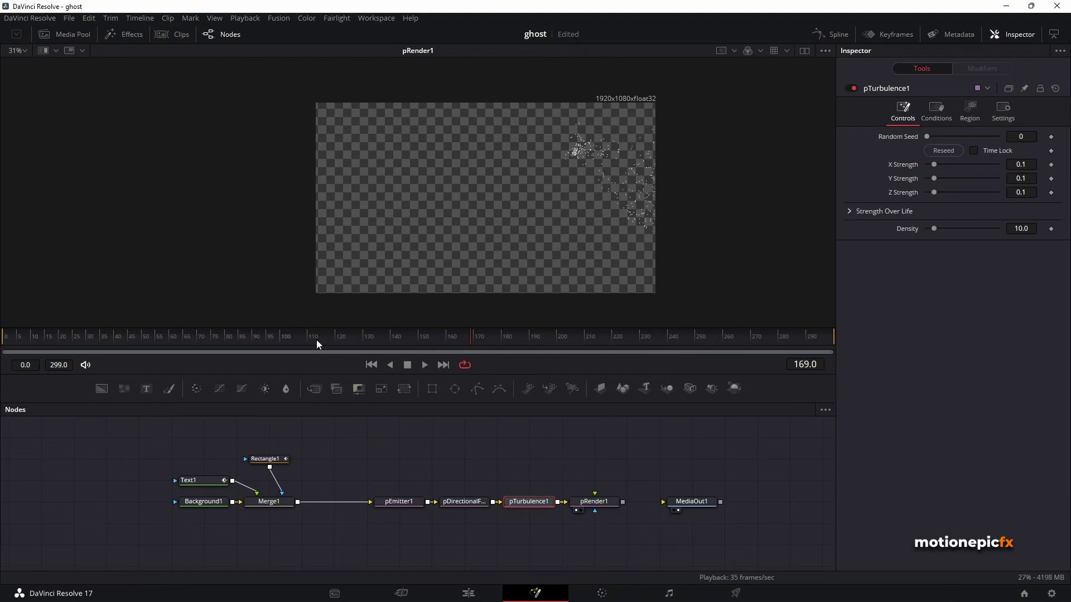
# - Replay the particles from around frame 75 to examine the effect of the turbulence
pyautogui.click(213, 336)
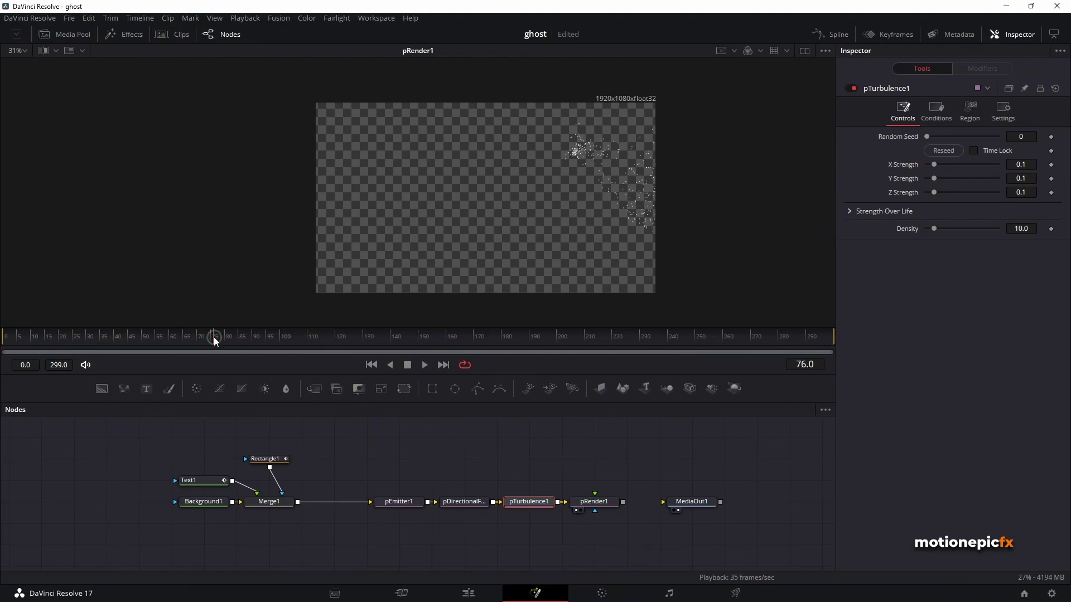
pyautogui.click(422, 364)
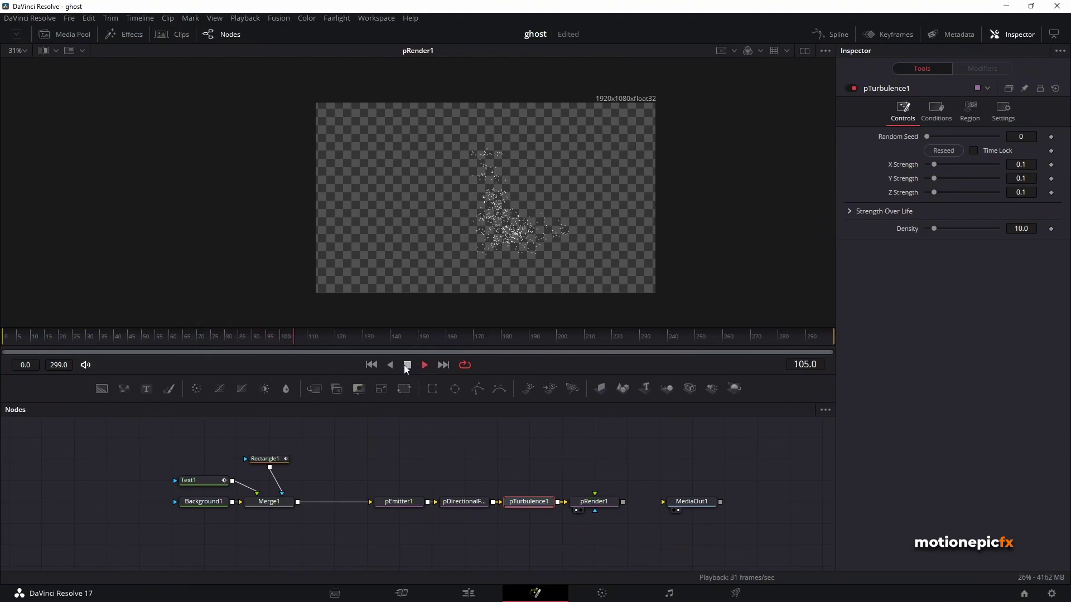
pyautogui.click(216, 338)
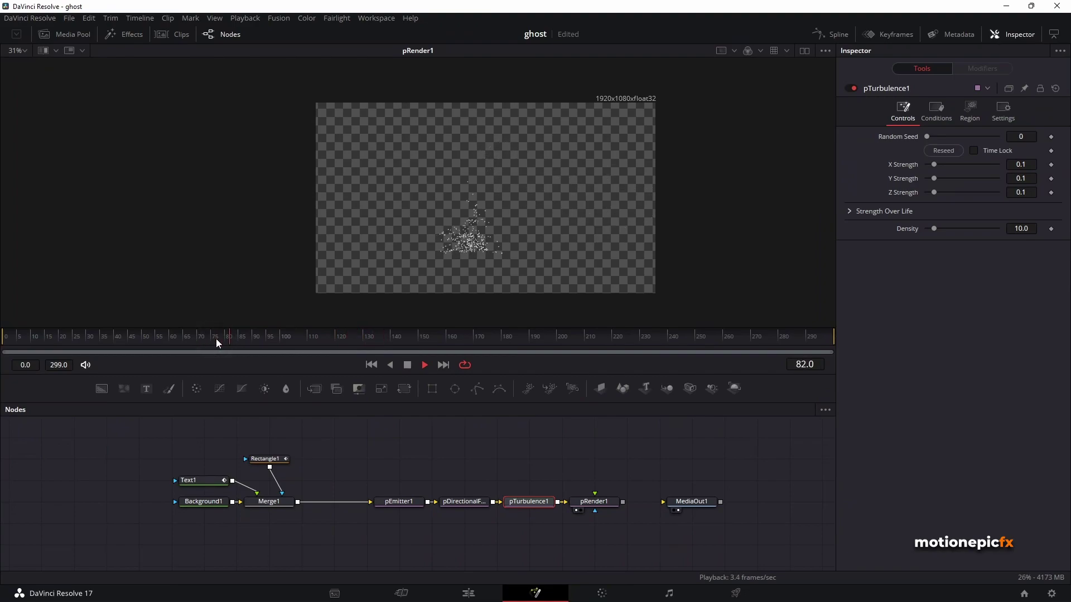
pyautogui.moveTo(216, 339); pyautogui.dragTo(210, 336)
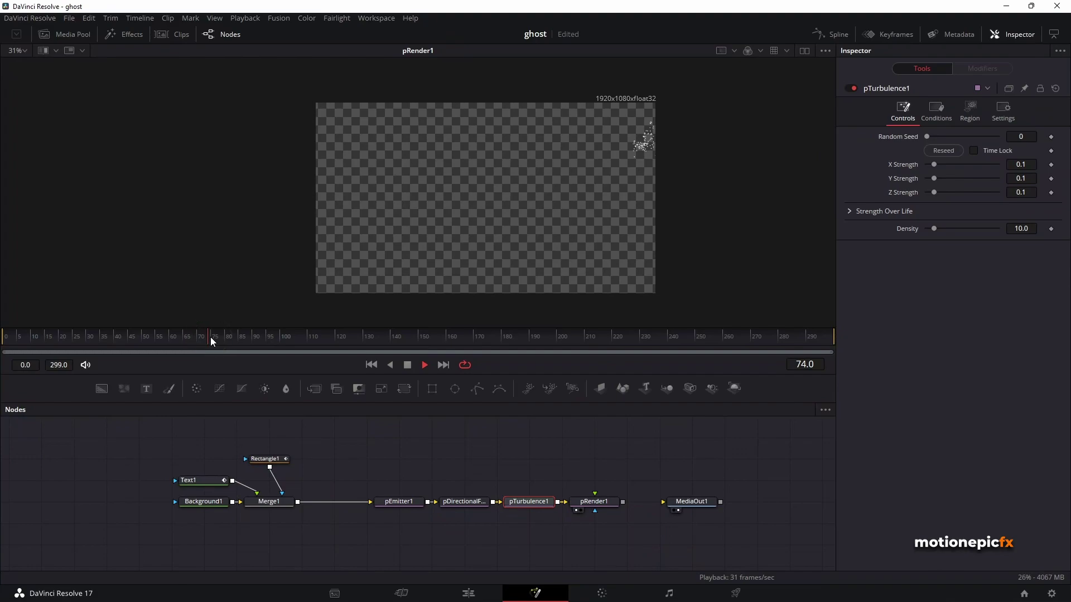
pyautogui.click(408, 365)
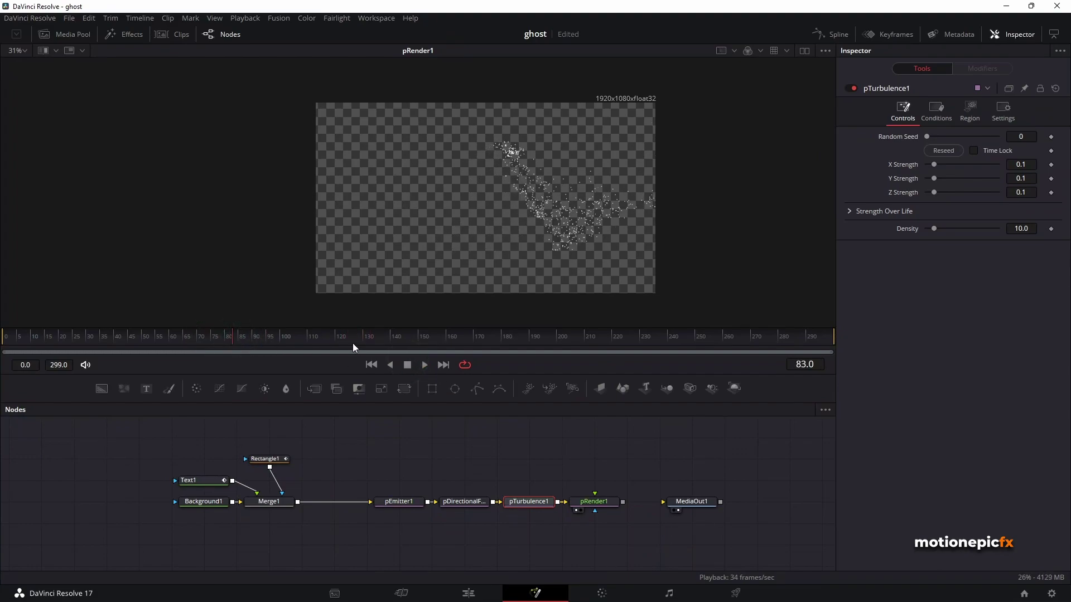
# - Play back the turbulence-driven particles and move the MediaOut1 node farther away from pRender1 to make room
pyautogui.click(425, 365)
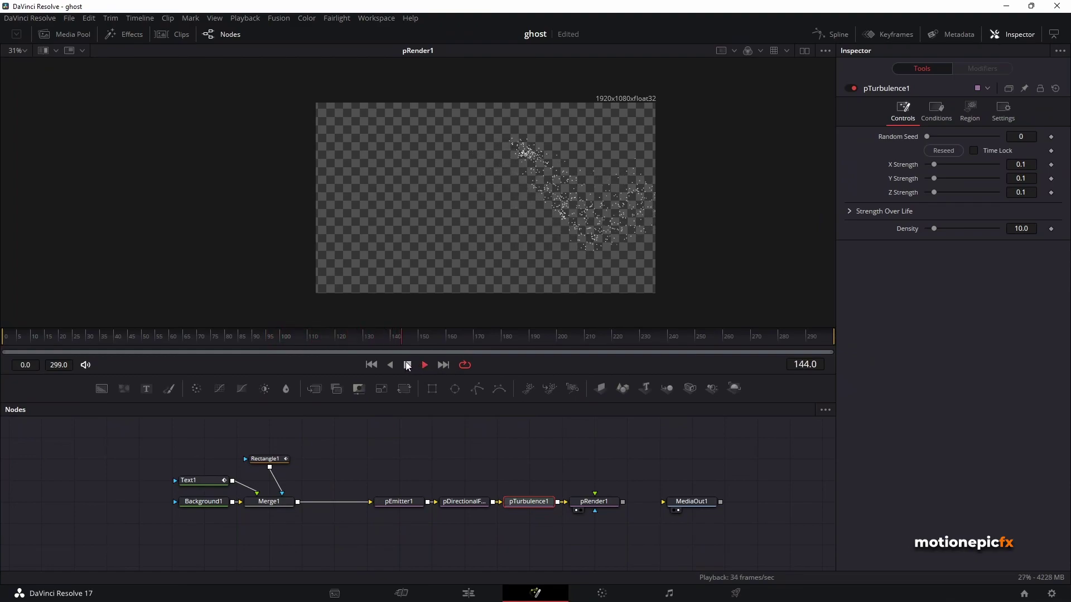
pyautogui.click(425, 365)
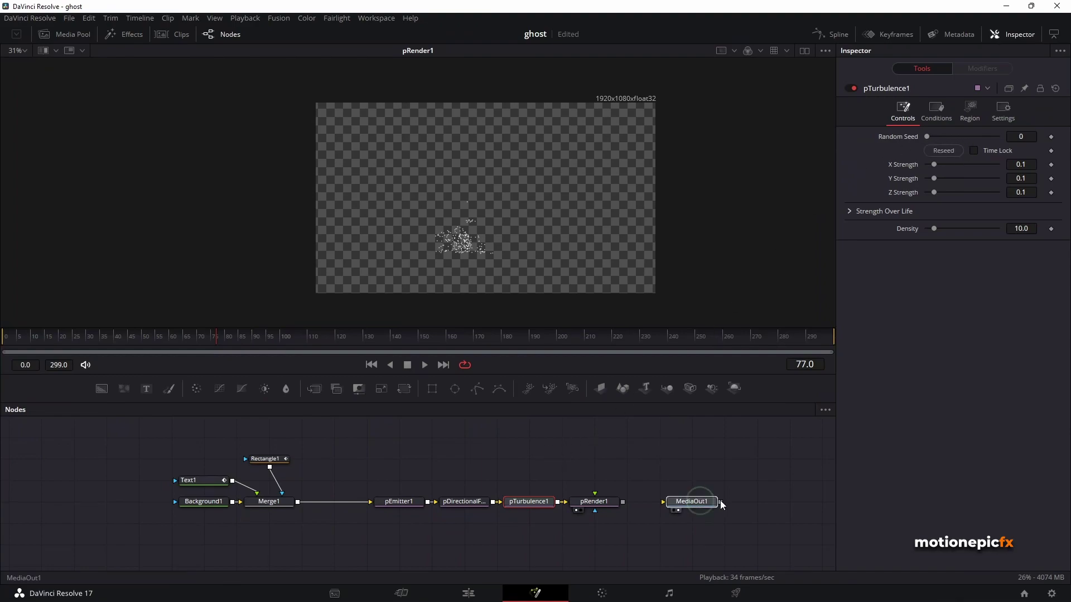
pyautogui.moveTo(722, 505); pyautogui.dragTo(751, 504)
pyautogui.hscroll(-2, 558, 522)
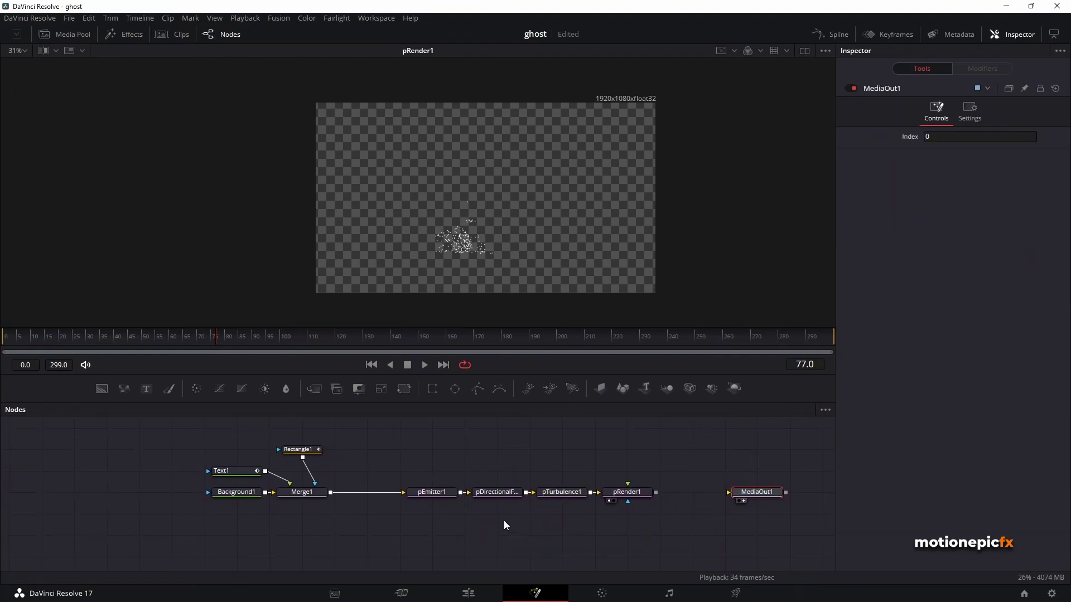
pyautogui.click(237, 493)
pyautogui.press('space')
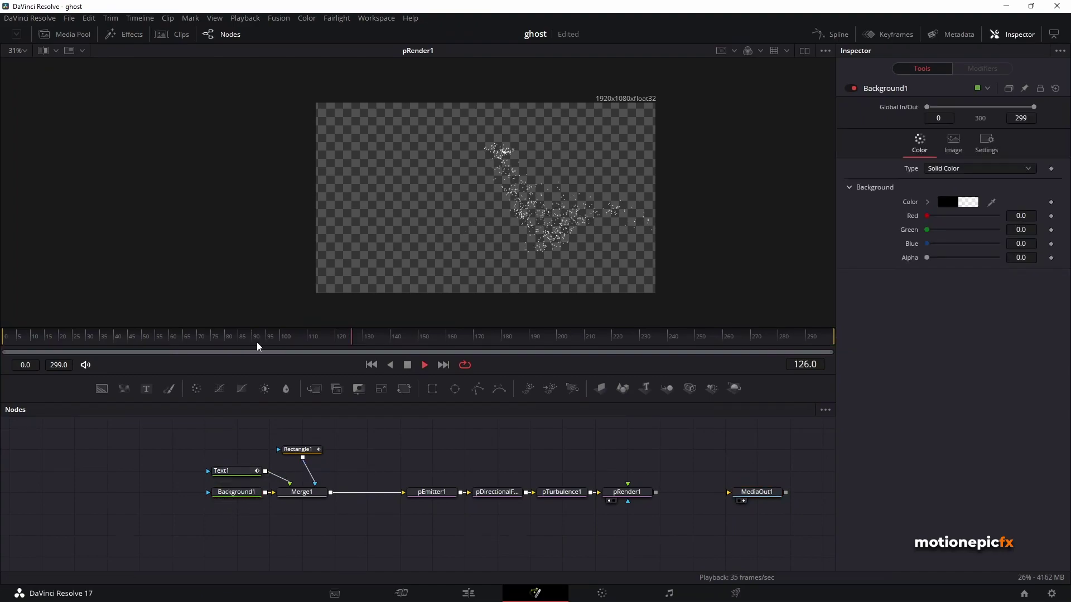
pyautogui.press('space')
# - Set the pEmitter1 particle number to 20
pyautogui.click(427, 493)
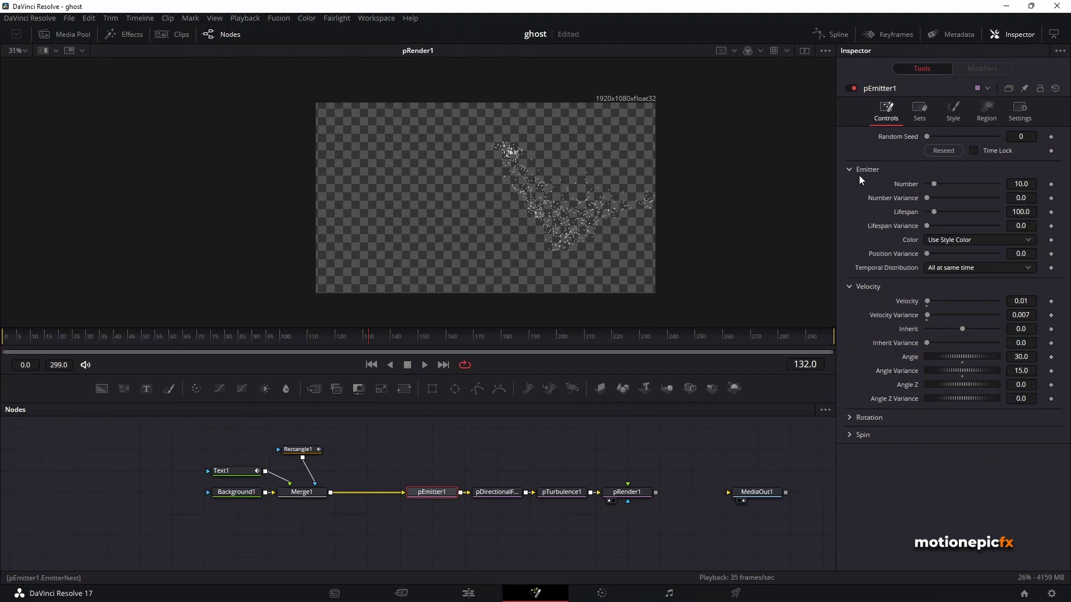
pyautogui.click(1023, 184)
pyautogui.write('20')
pyautogui.press('Tab')
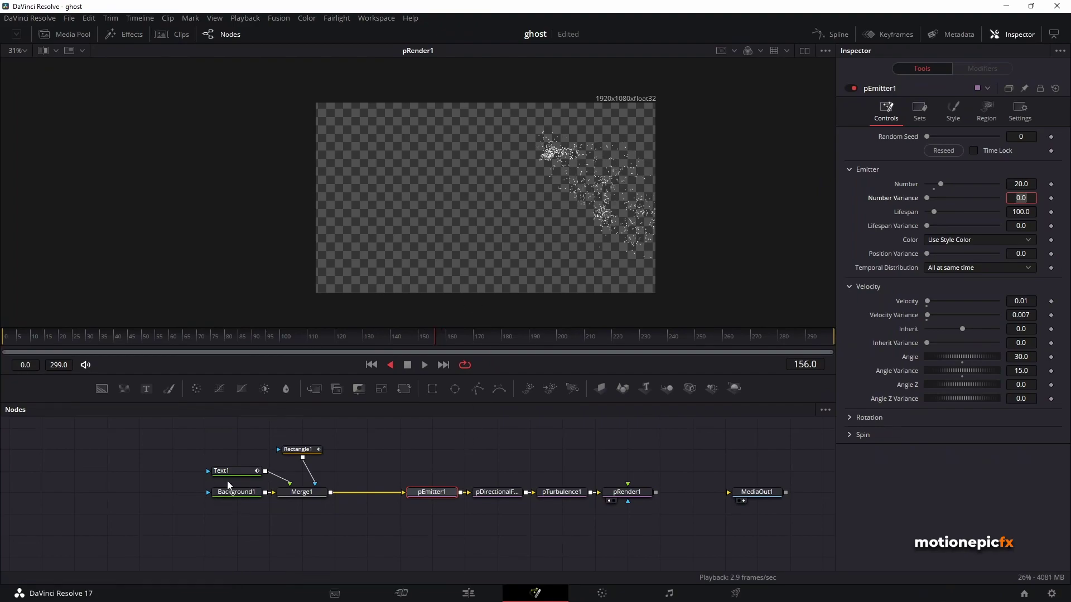
# - Merge the Text1 node with the pRender1 output, and turn off High Quality and Motion Blur for the preview
pyautogui.moveTo(232, 471); pyautogui.dragTo(634, 474)
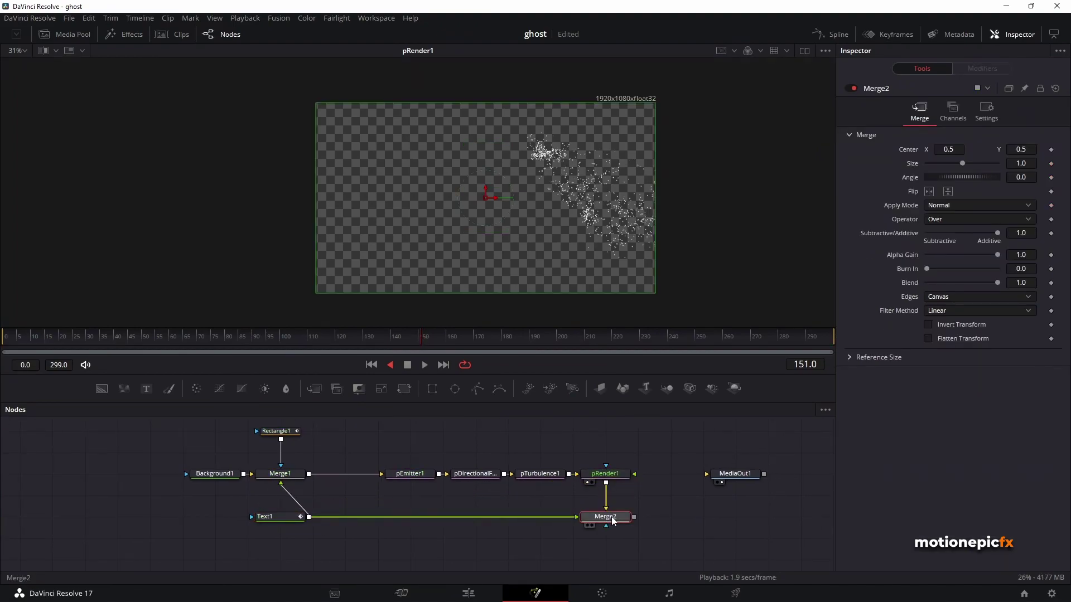
pyautogui.rightClick(571, 363)
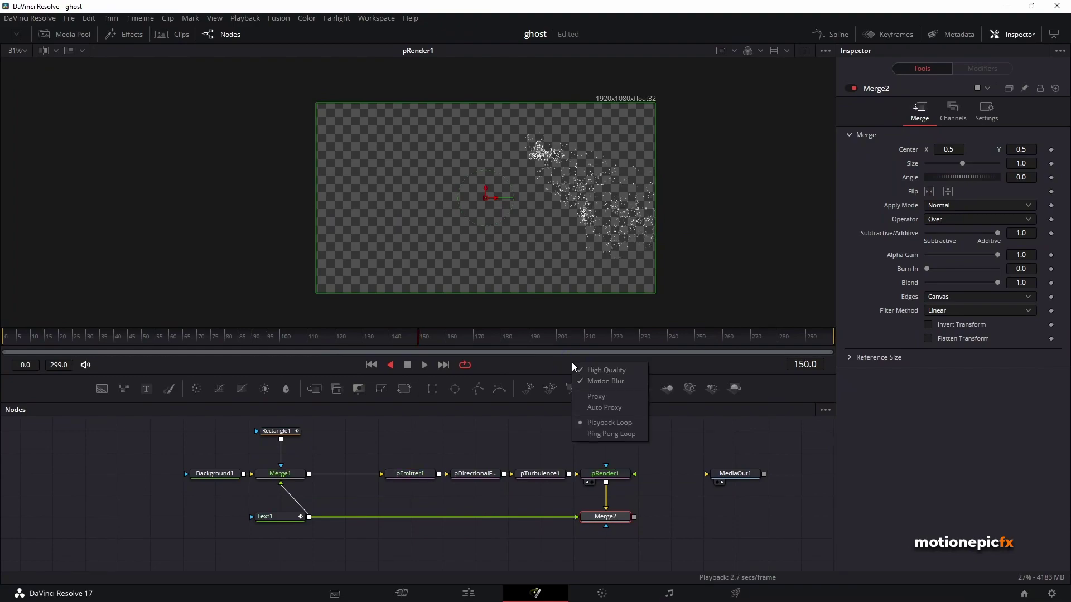
pyautogui.click(580, 367)
pyautogui.rightClick(577, 364)
pyautogui.click(588, 383)
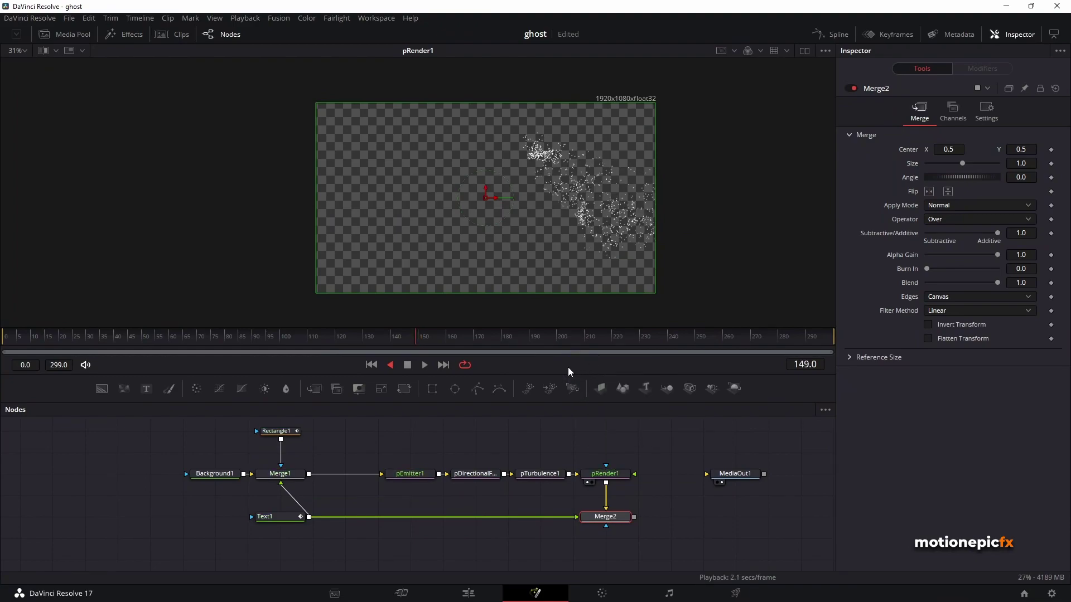
# - Play back the denser particle animation from frame 97 to check the preview
pyautogui.click(299, 340)
pyautogui.moveTo(299, 340); pyautogui.dragTo(273, 340)
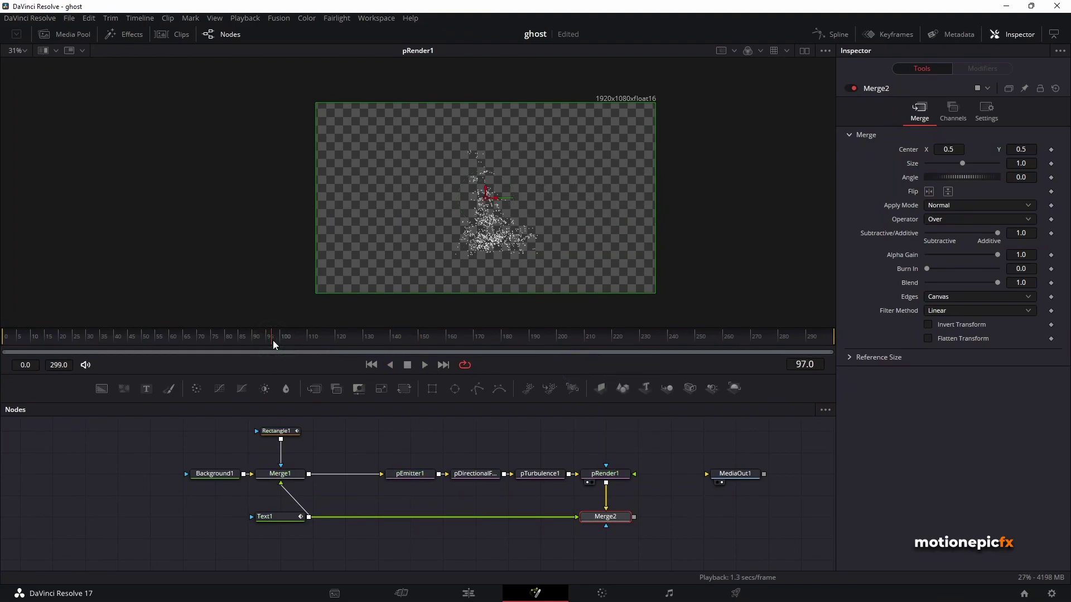
pyautogui.press('space')
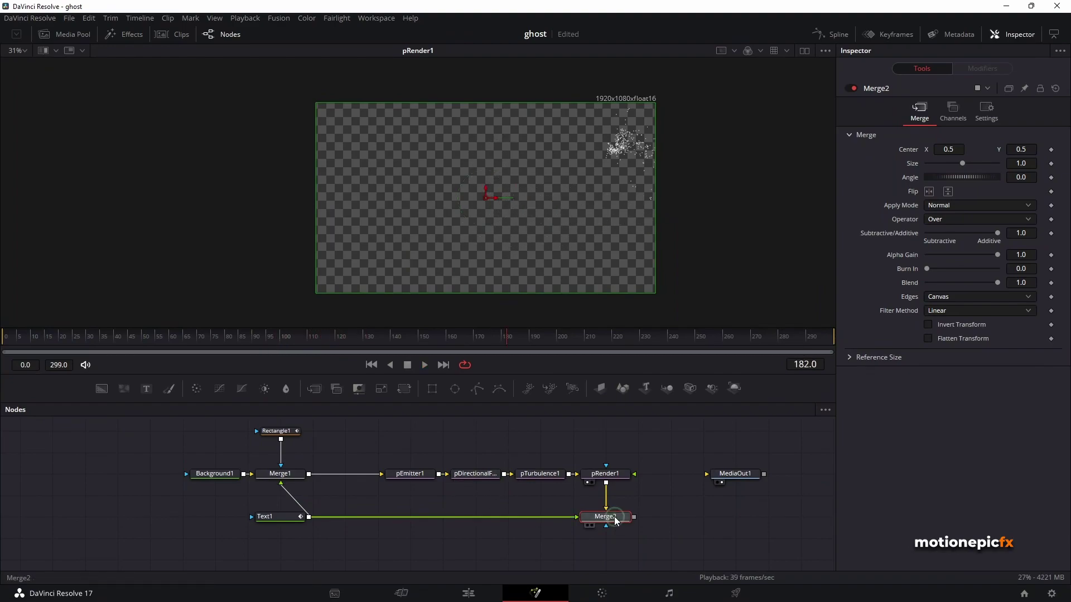
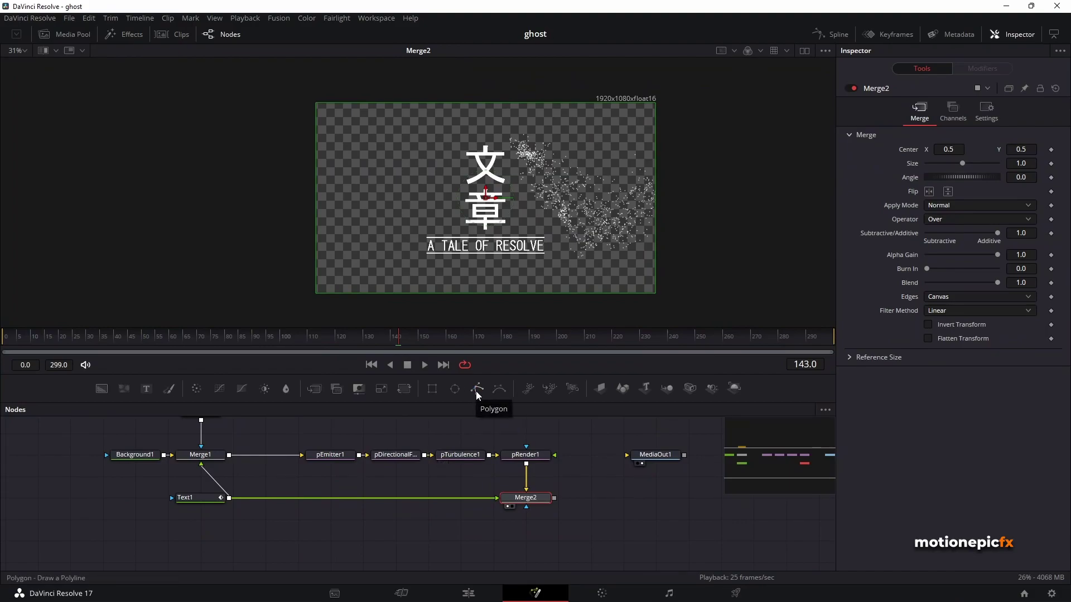
# - Add a Polygon mask node below Merge2 and draw its wavy left edge beside the title, from above to below the frame
pyautogui.moveTo(476, 390); pyautogui.dragTo(554, 531)
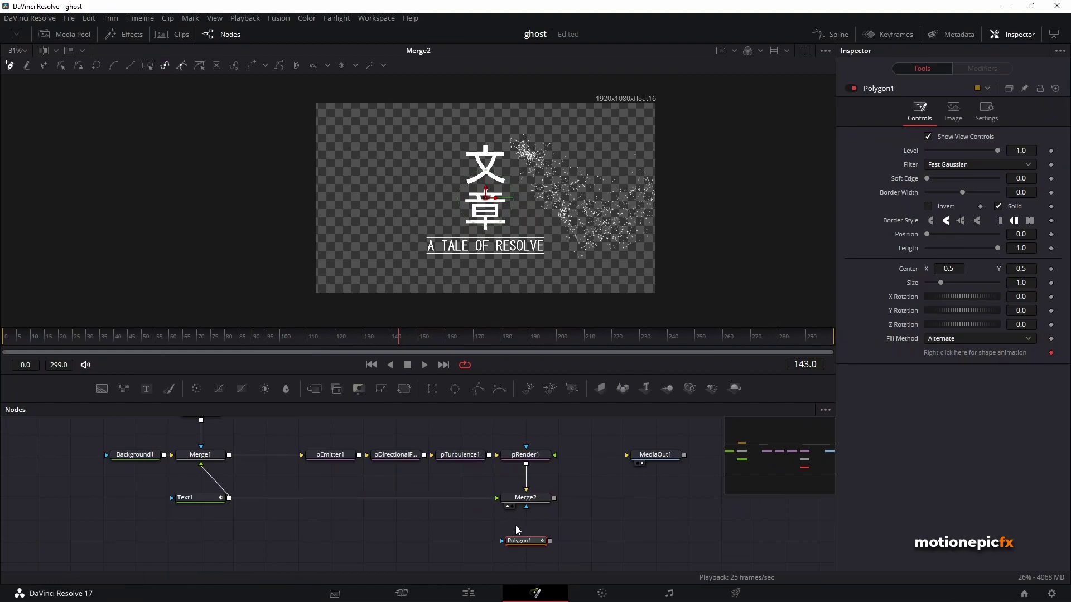
pyautogui.click(417, 90)
pyautogui.click(379, 120)
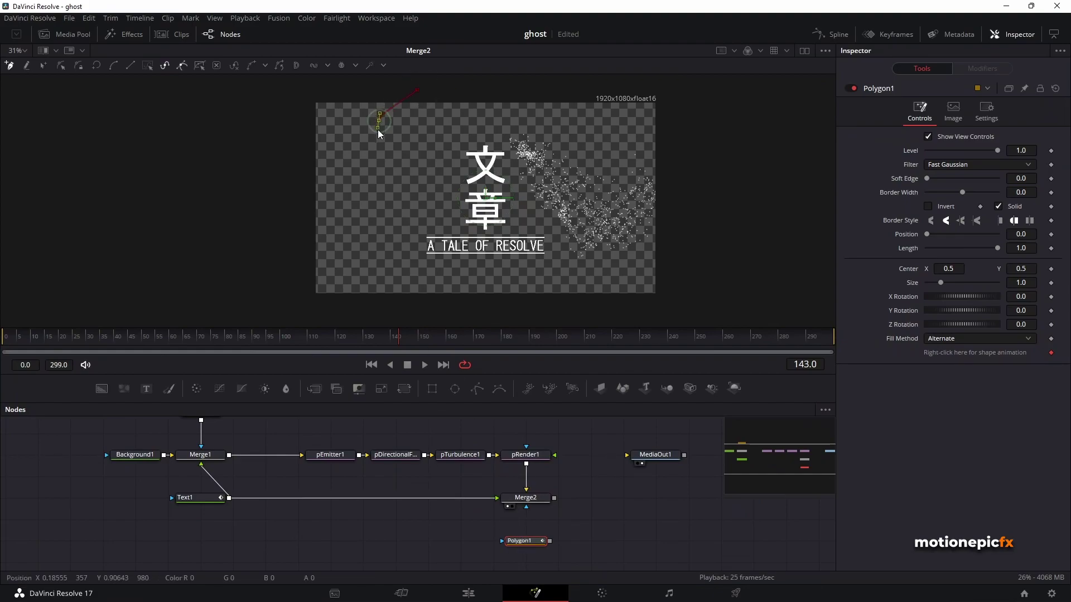
pyautogui.click(396, 154)
pyautogui.moveTo(394, 184); pyautogui.dragTo(394, 202)
pyautogui.click(411, 203)
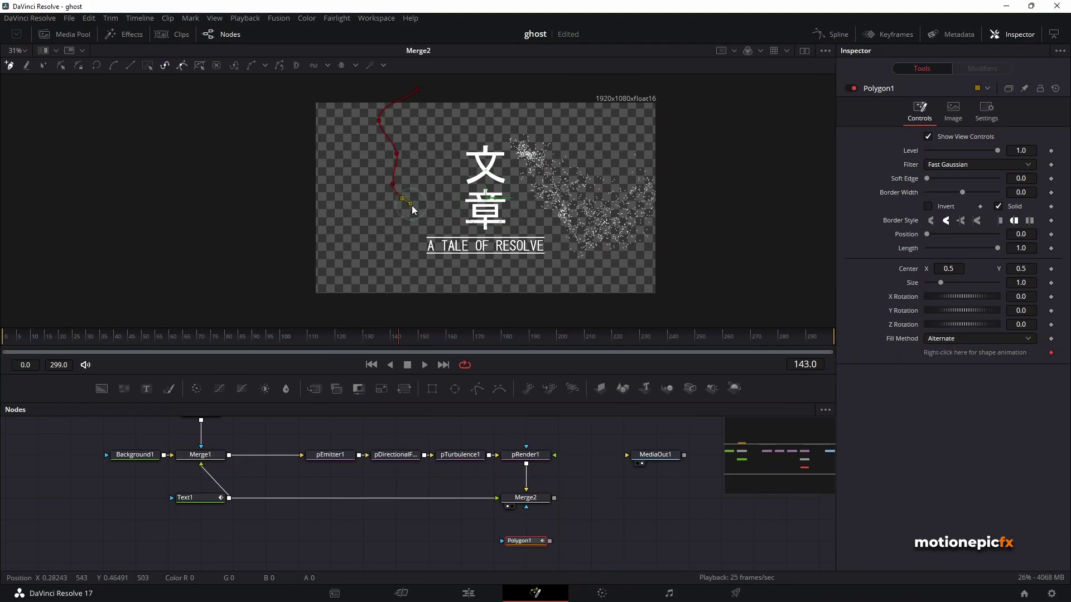
pyautogui.click(394, 224)
pyautogui.click(403, 246)
pyautogui.click(400, 272)
pyautogui.moveTo(386, 303); pyautogui.dragTo(394, 313)
# - Continue the polygon outside the frame's bottom, right and top edges and close it so it encloses the whole title
pyautogui.click(551, 318)
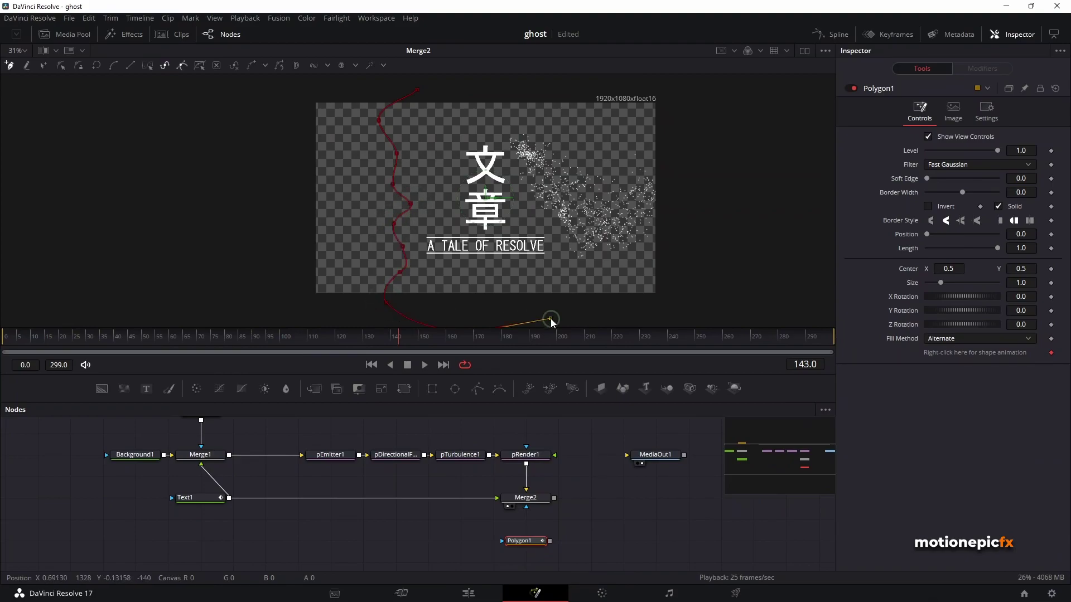
pyautogui.click(691, 315)
pyautogui.click(685, 158)
pyautogui.click(682, 80)
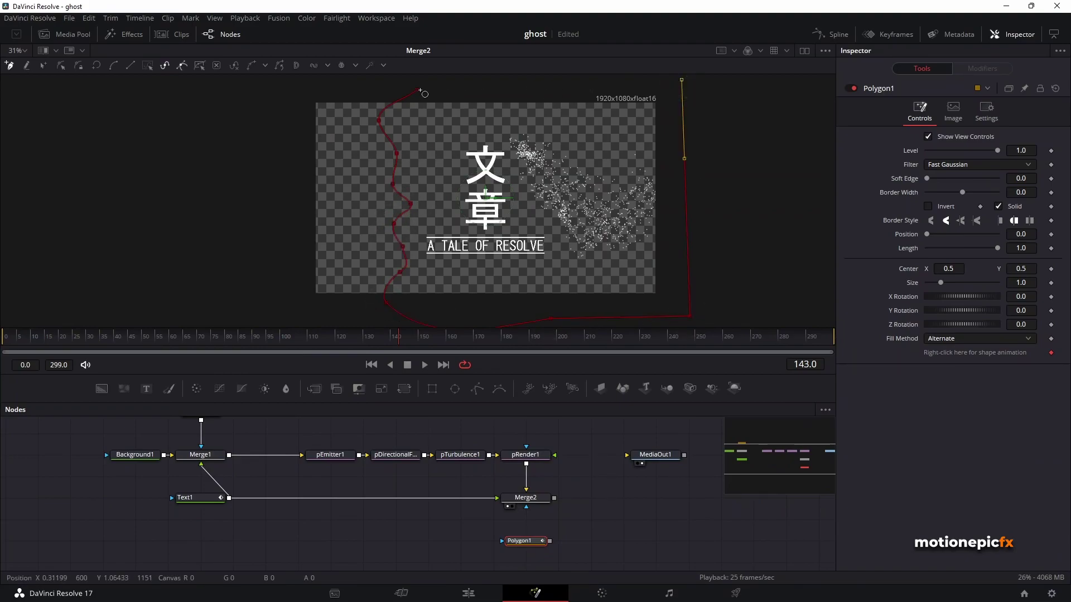
pyautogui.click(505, 87)
pyautogui.click(417, 89)
# - Set the Z Rotation of Polygon1 to 30
pyautogui.click(1026, 326)
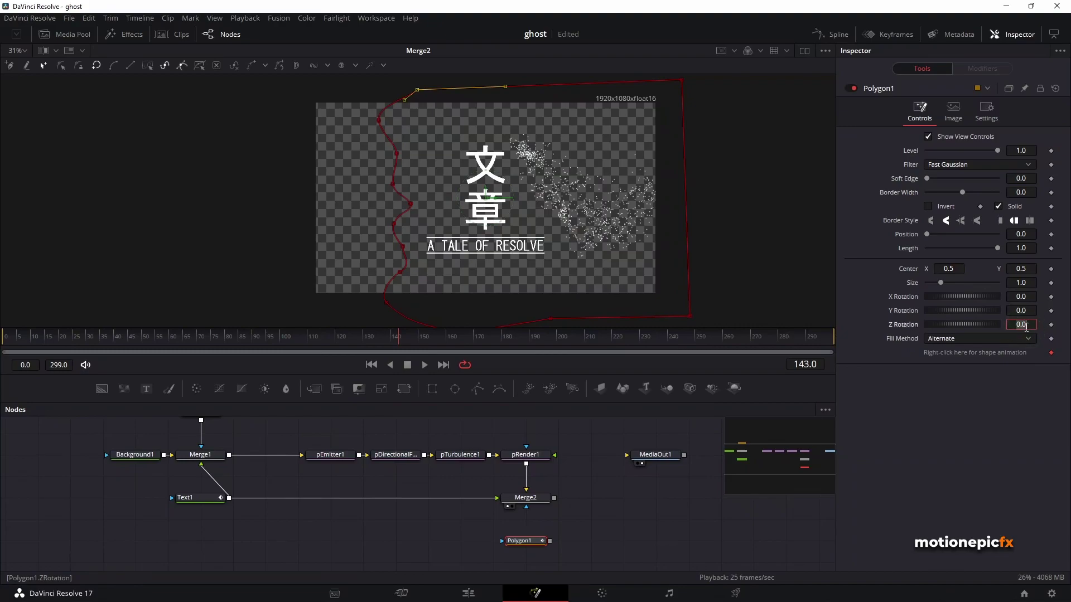
pyautogui.write('30')
pyautogui.press('Return')
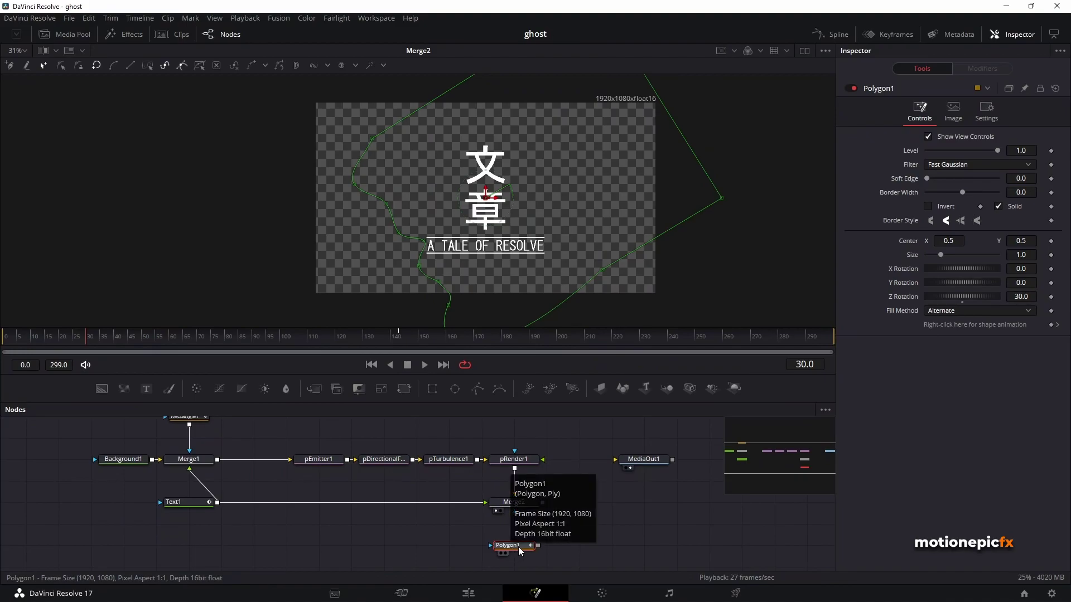
# - With Rectangle1 shown as reference, keyframe Polygon1's center at X 0.3276, Y 0.4737 on frame 30 and X 1.2603, Y 1.2105 on frame 200
pyautogui.scroll(1, 323, 552)
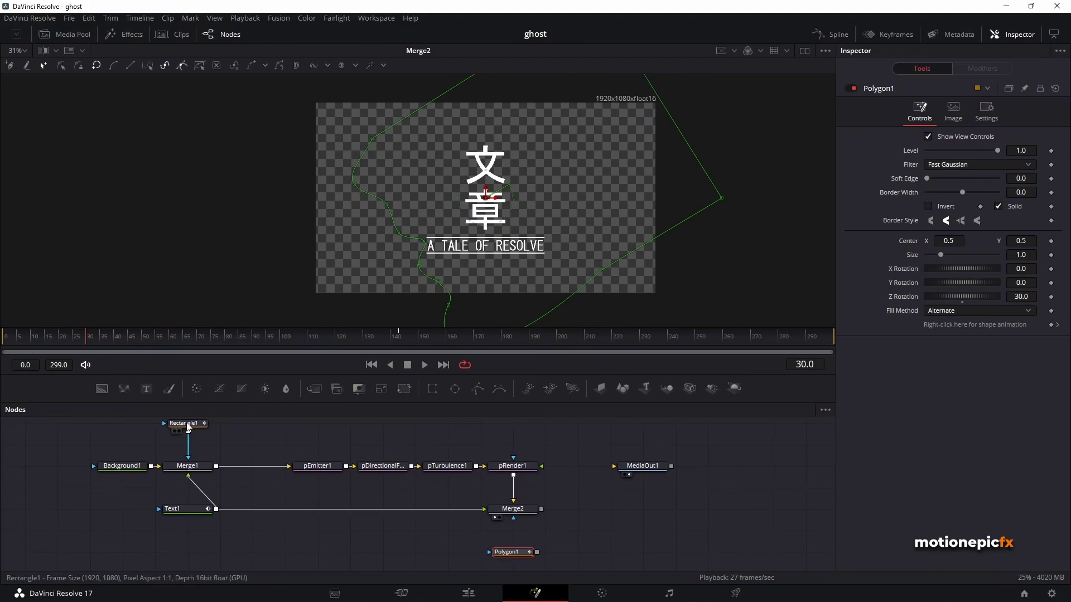
pyautogui.keyDown('ctrl'); pyautogui.click(188, 425); pyautogui.keyUp('ctrl')
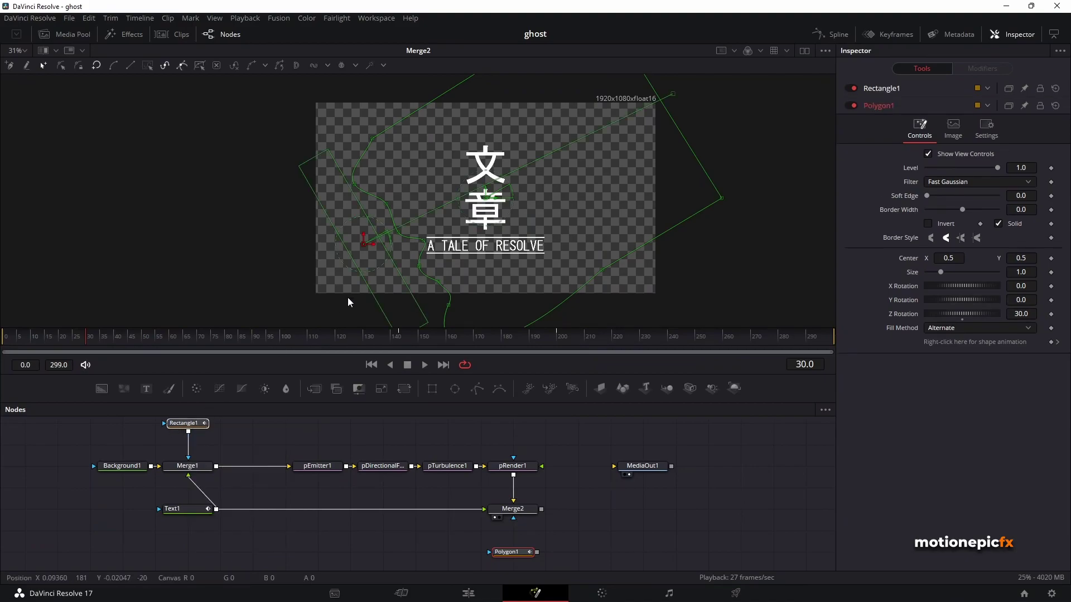
pyautogui.click(85, 334)
pyautogui.click(1051, 259)
pyautogui.moveTo(487, 202); pyautogui.dragTo(429, 205)
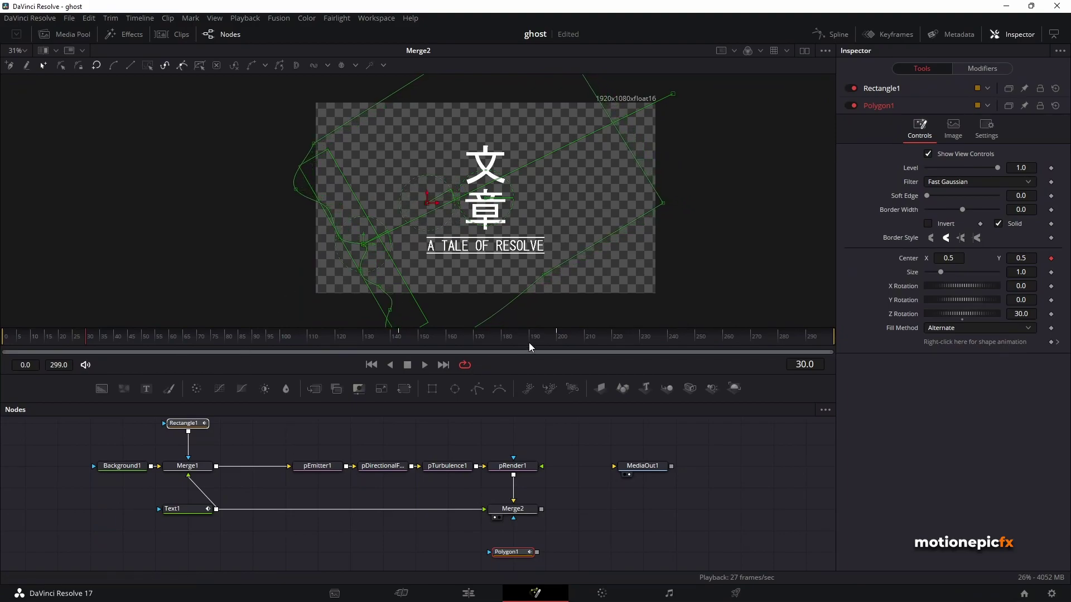
pyautogui.moveTo(529, 343); pyautogui.dragTo(557, 339)
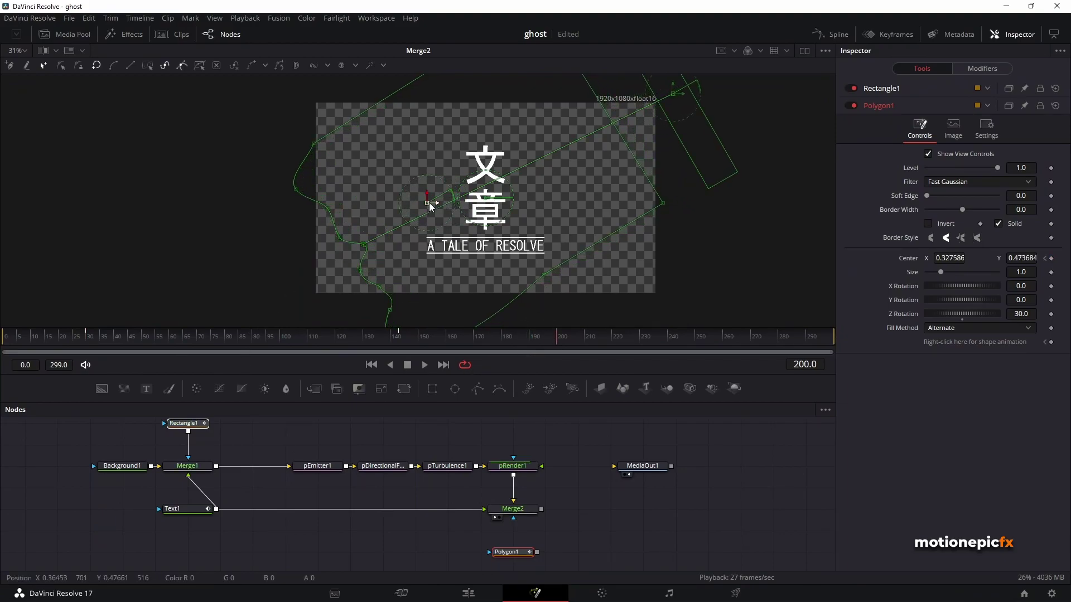
pyautogui.moveTo(430, 202); pyautogui.dragTo(743, 63)
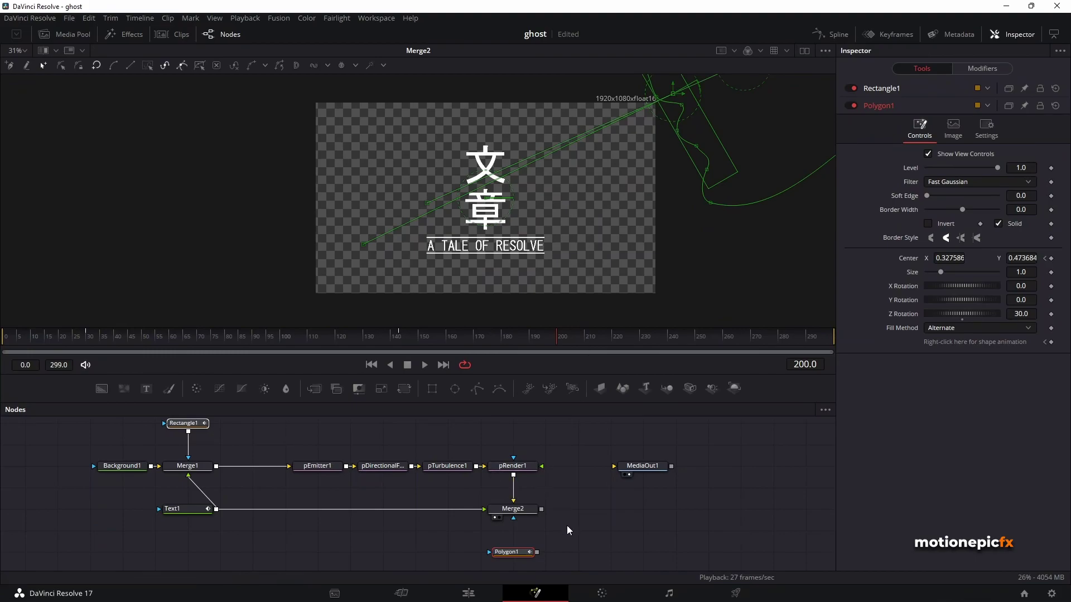
# - Connect Polygon1 to Merge2 as its mask, play the animation from the start and inspect the title closely at frame 98
pyautogui.moveTo(536, 553); pyautogui.dragTo(514, 517)
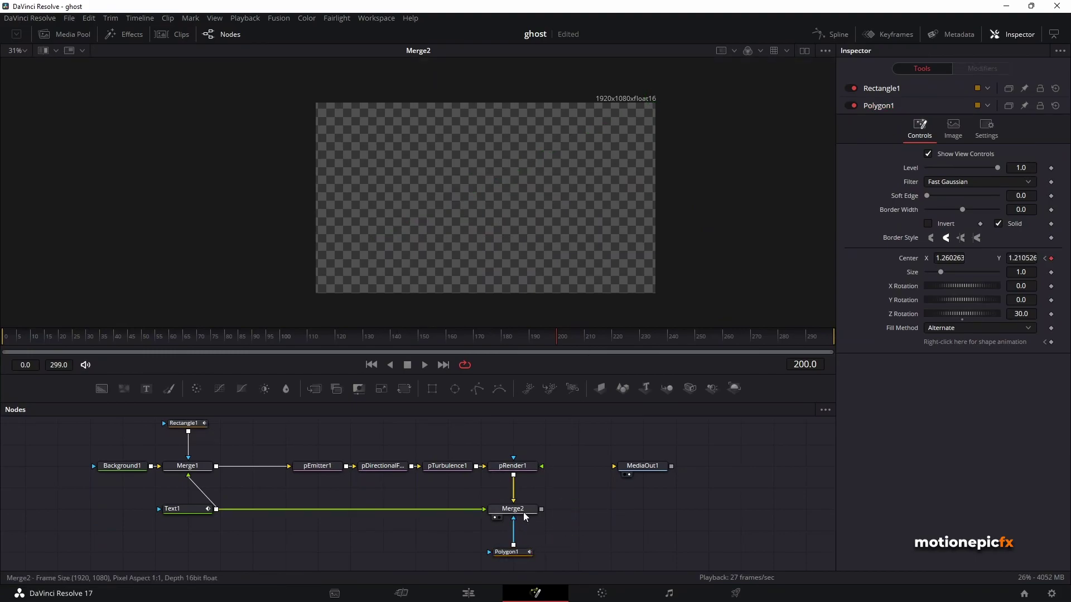
pyautogui.click(70, 335)
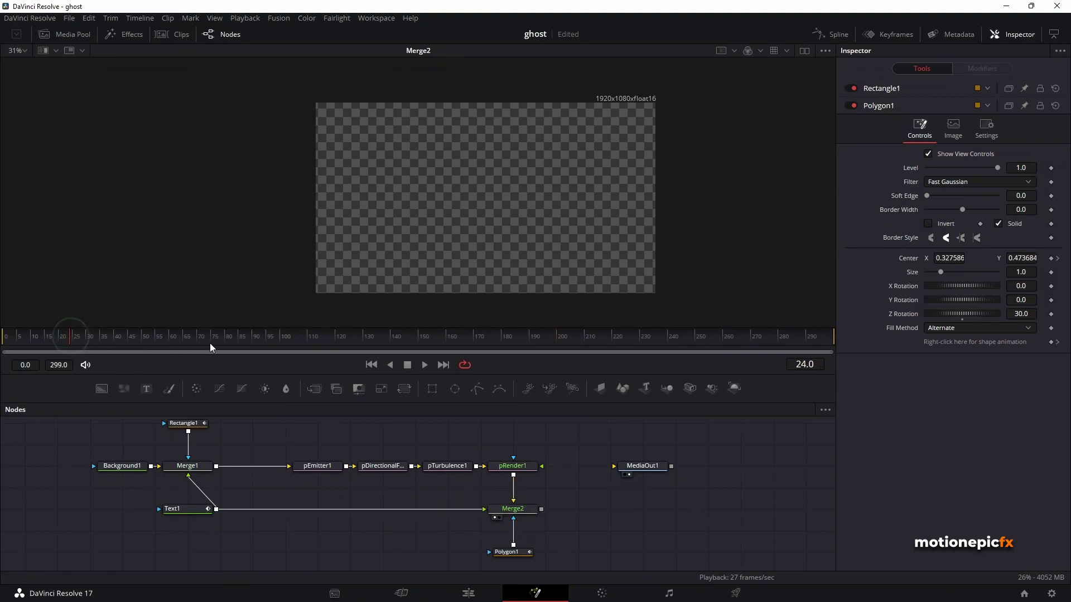
pyautogui.click(9, 340)
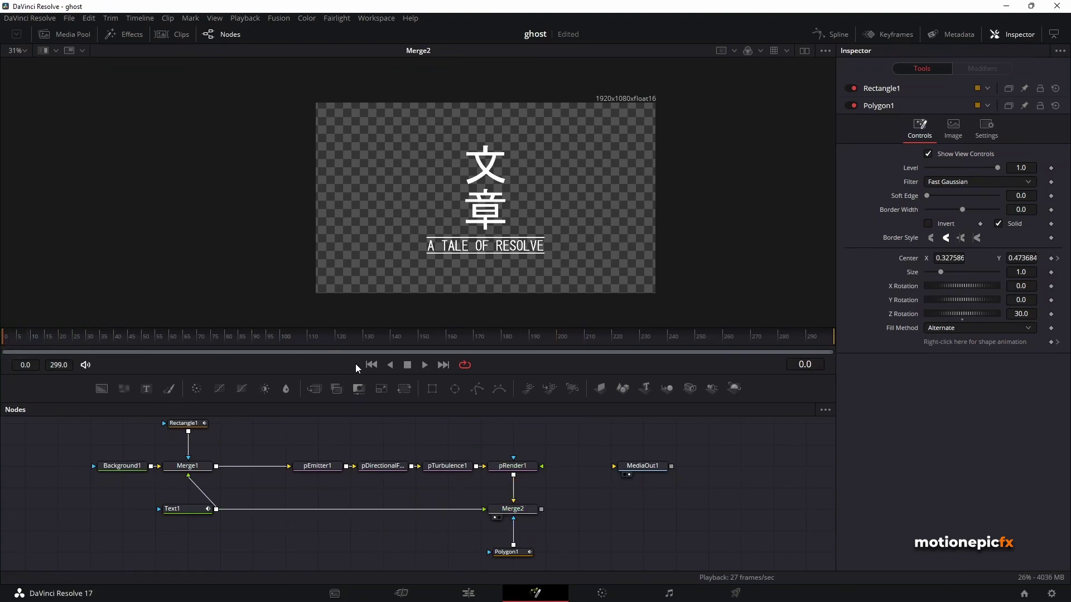
pyautogui.click(425, 366)
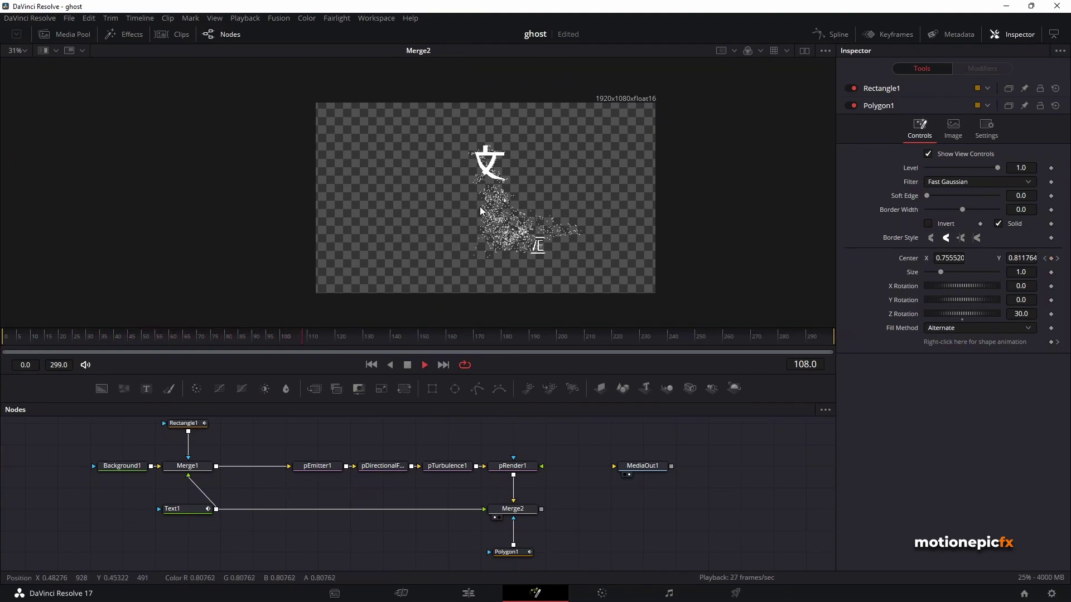
pyautogui.click(289, 341)
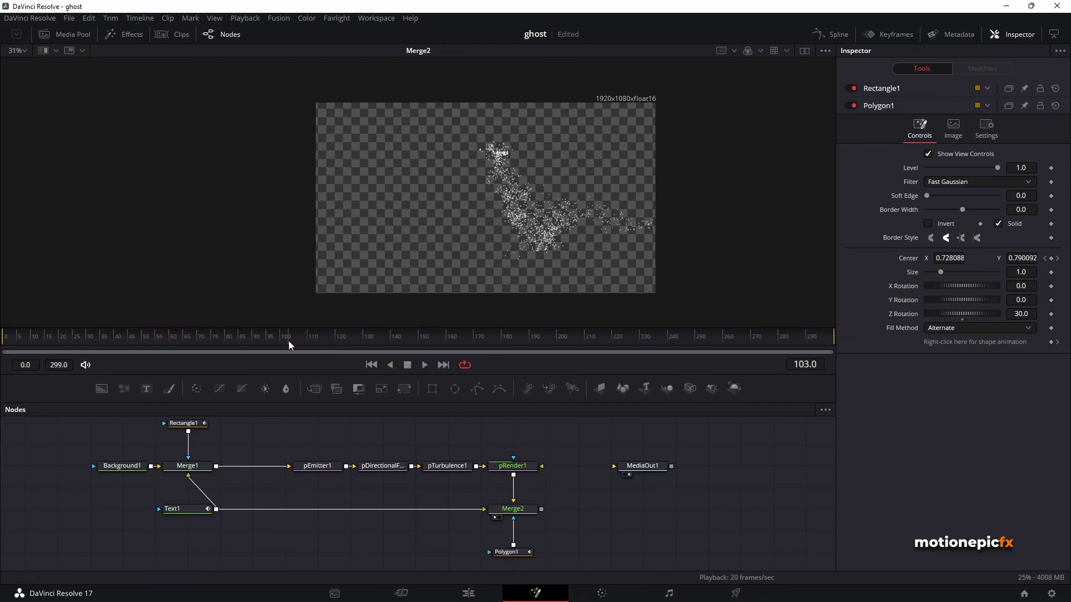
pyautogui.click(277, 341)
pyautogui.scroll(3, 504, 213)
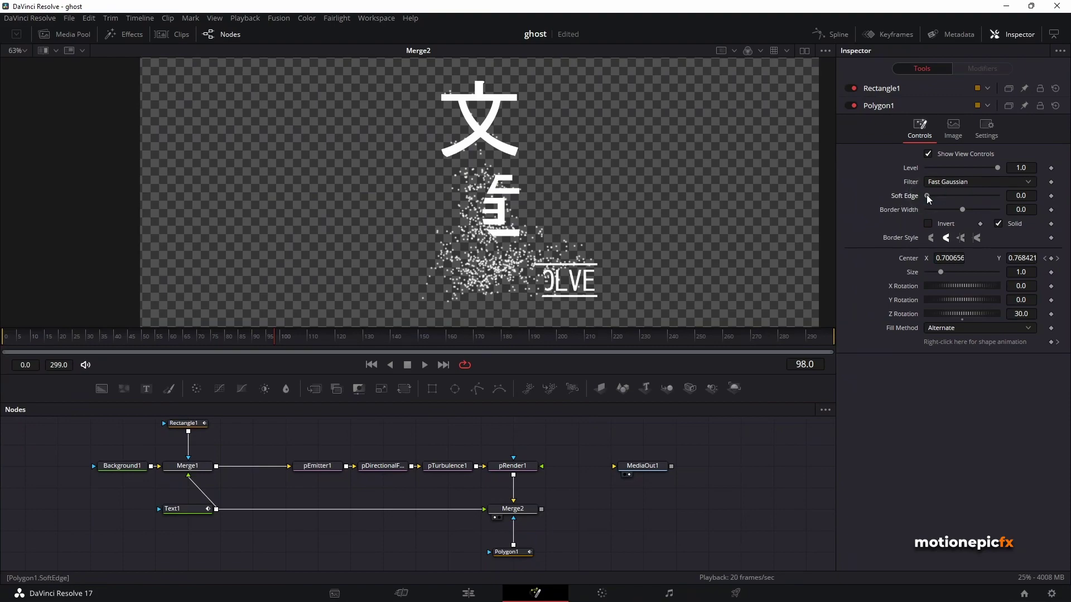
# - Set Polygon1's soft edge to 0.0094 and connect it as the mask of Text1 instead of Merge2
pyautogui.moveTo(926, 195); pyautogui.dragTo(929, 197)
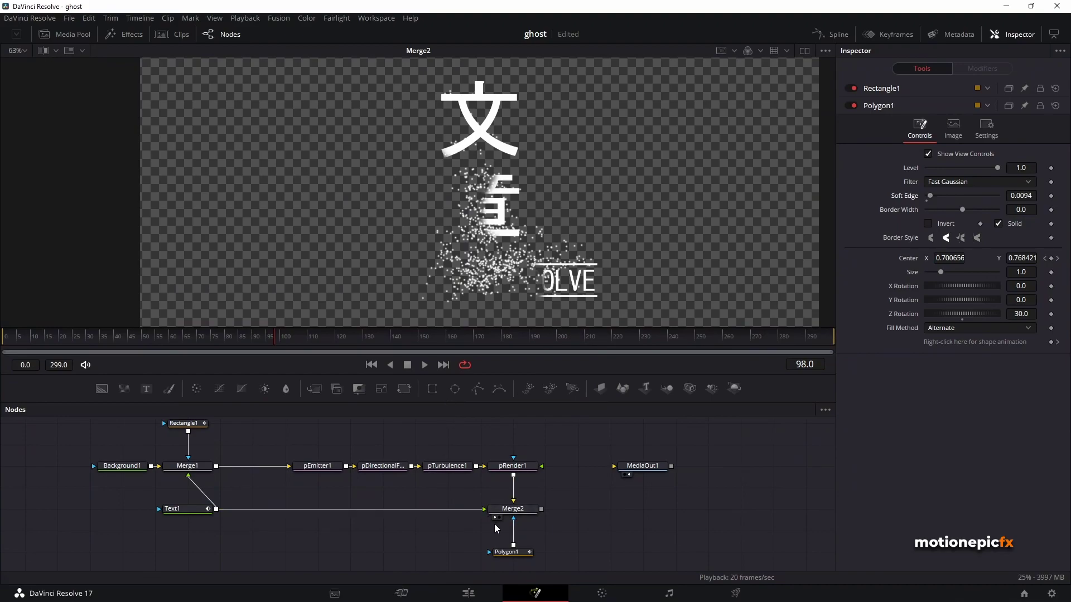
pyautogui.moveTo(513, 520); pyautogui.dragTo(178, 517)
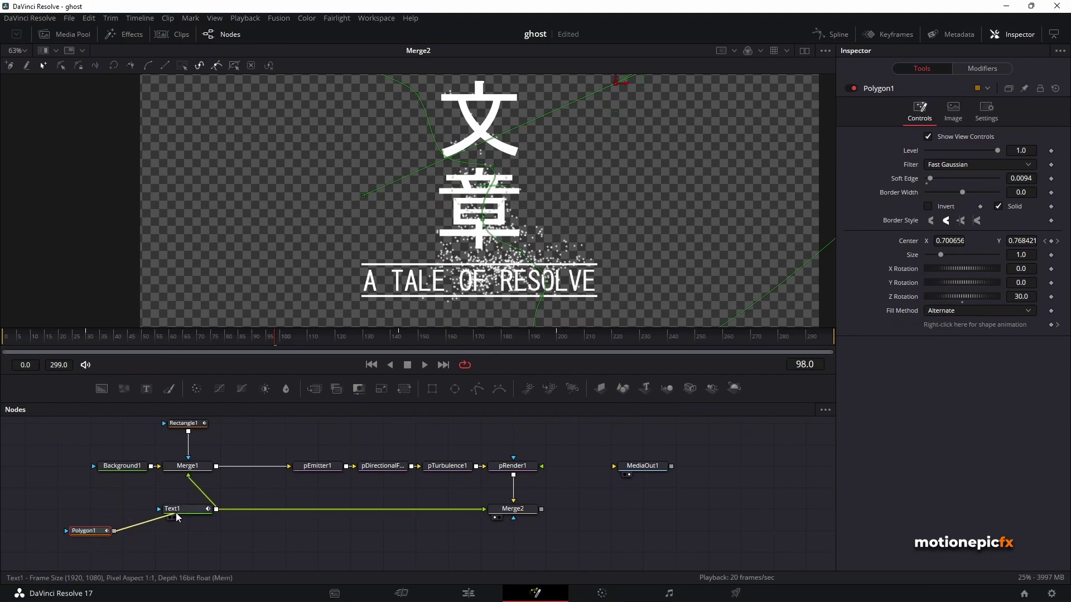
# - Check the mask's effect on the merged title at frame 79, and view the Text1 node on its own
pyautogui.scroll(-2, 473, 252)
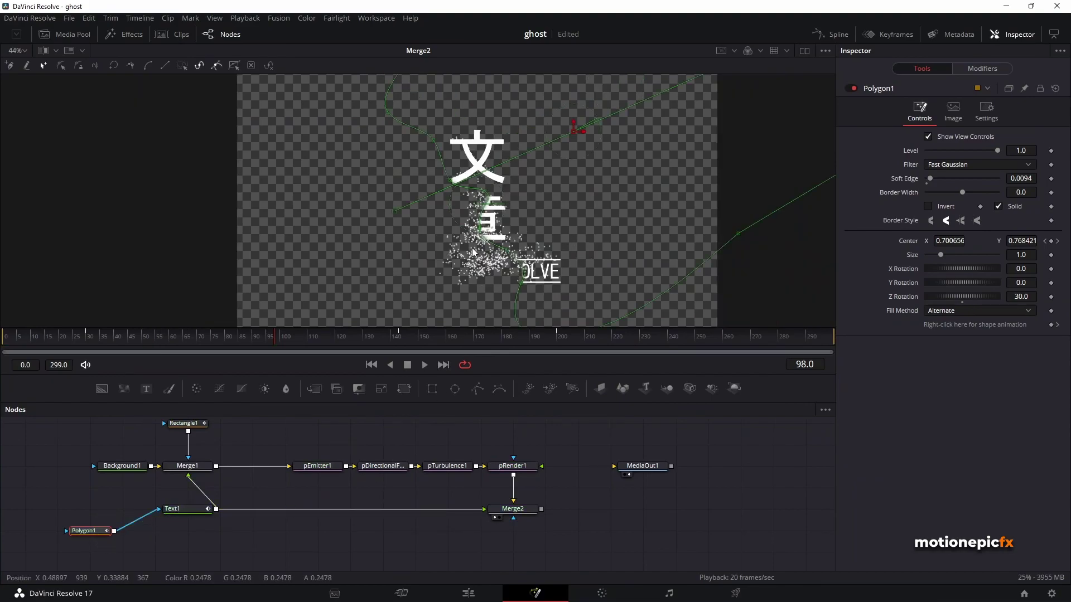
pyautogui.moveTo(306, 339); pyautogui.dragTo(222, 338)
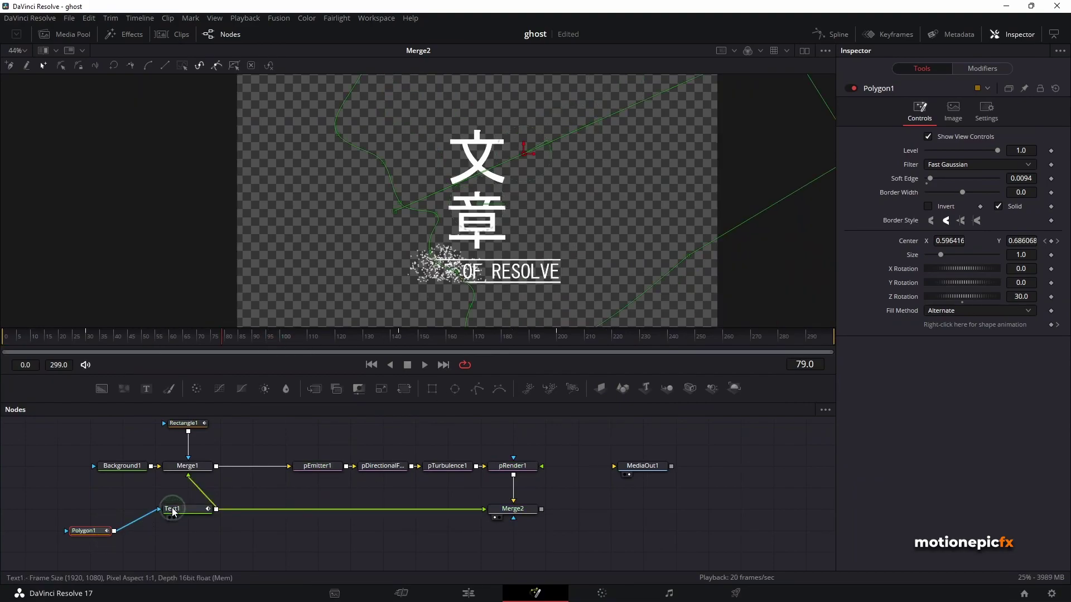
pyautogui.click(172, 510)
pyautogui.moveTo(180, 507); pyautogui.dragTo(480, 180)
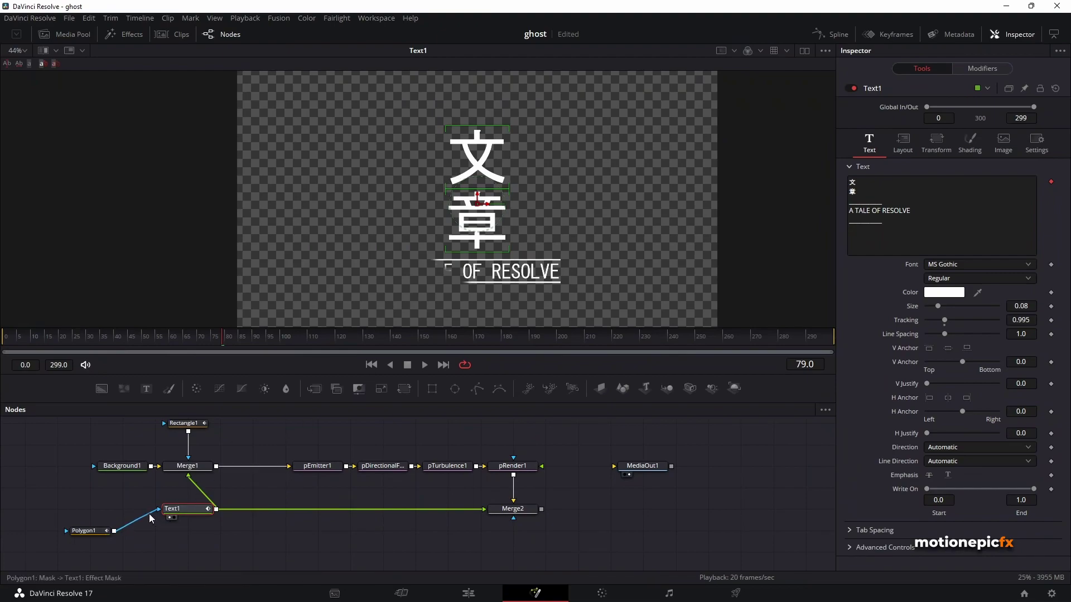
# - Connect Polygon1 as the mask of Merge2 instead of Text1, play the merged title animation and go to frame 100
pyautogui.moveTo(88, 530); pyautogui.dragTo(521, 519)
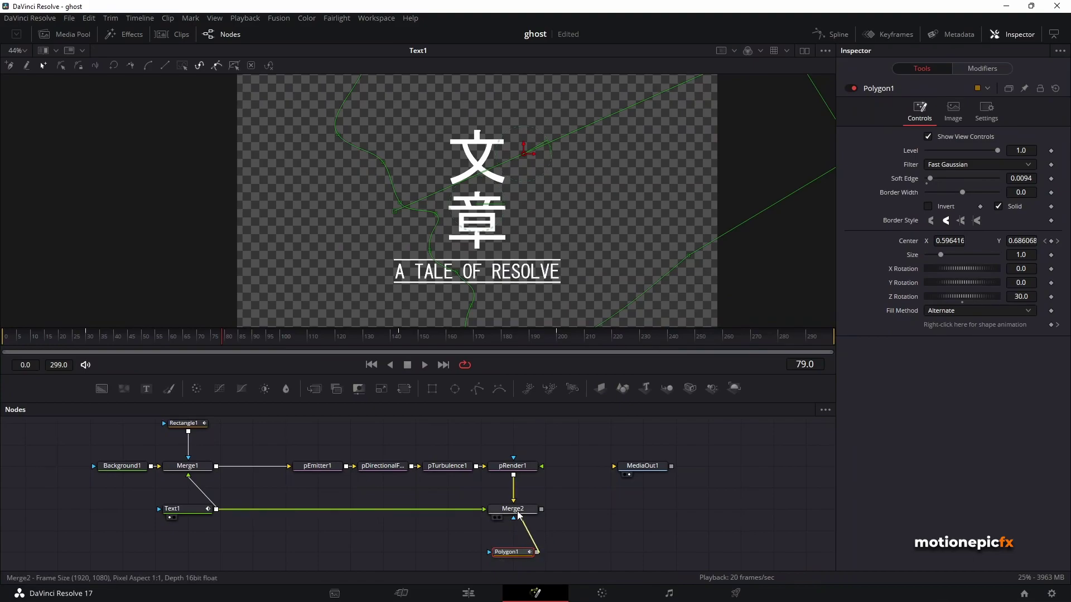
pyautogui.click(425, 364)
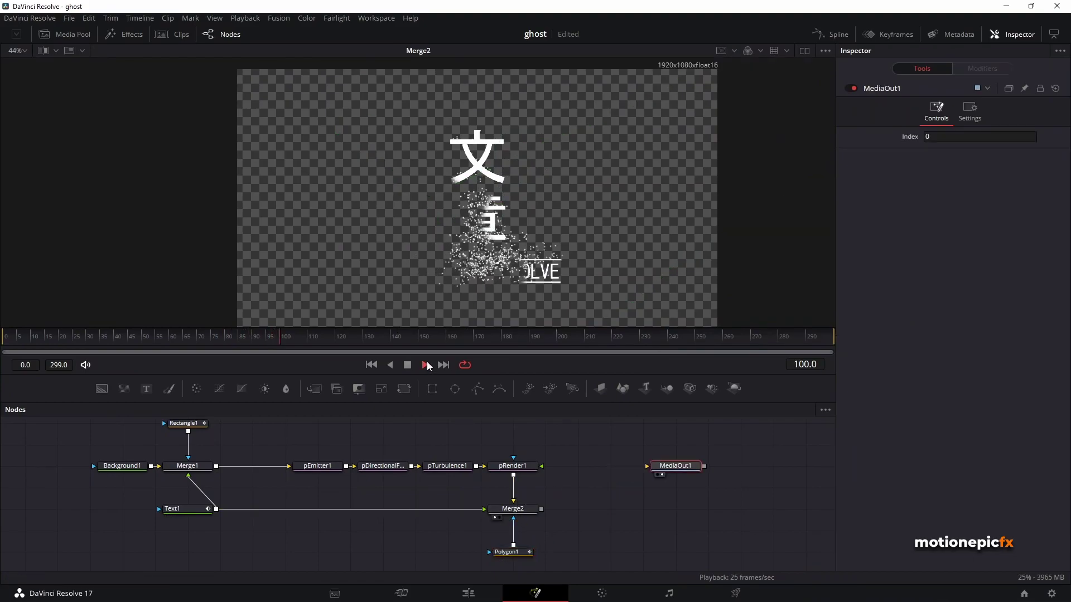
pyautogui.click(283, 335)
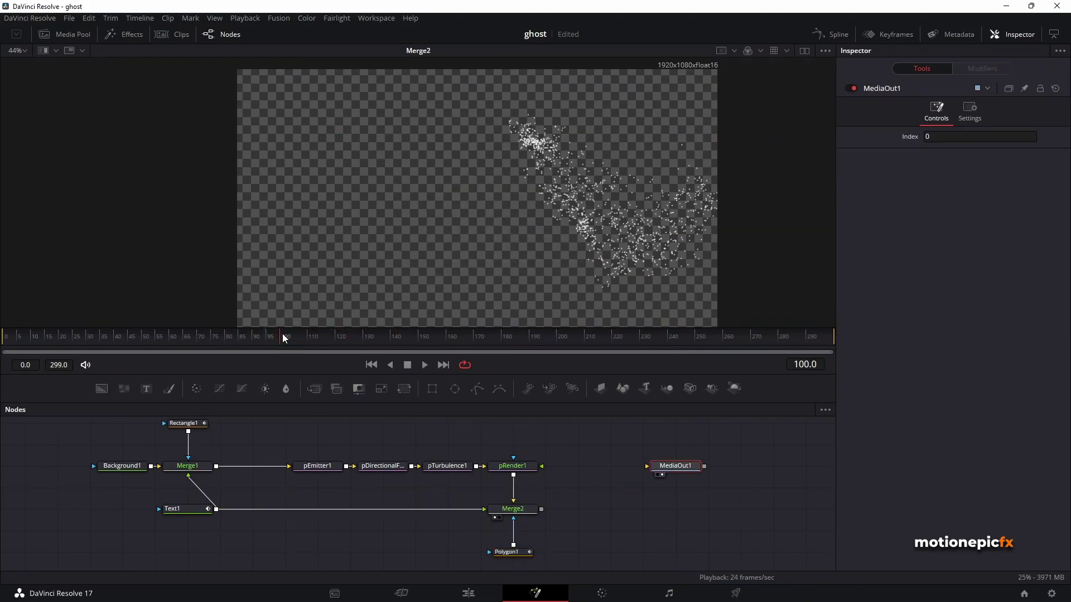
# - At frame 118, add a second stop to pEmitter1's Color Over Life gradient and place it at position 1.0
pyautogui.click(317, 465)
pyautogui.click(369, 337)
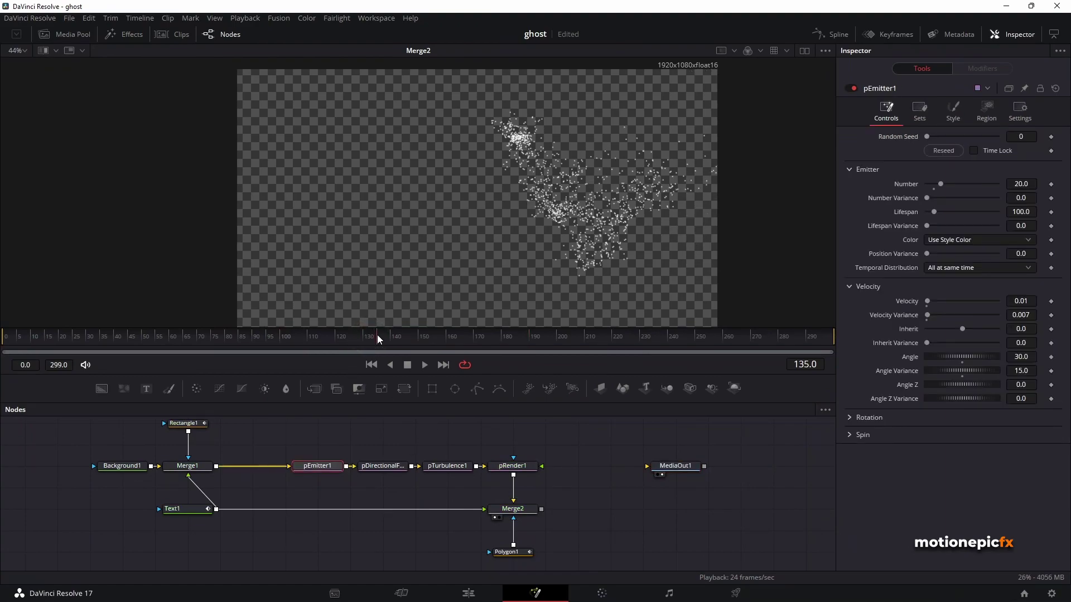
pyautogui.moveTo(380, 336); pyautogui.dragTo(330, 337)
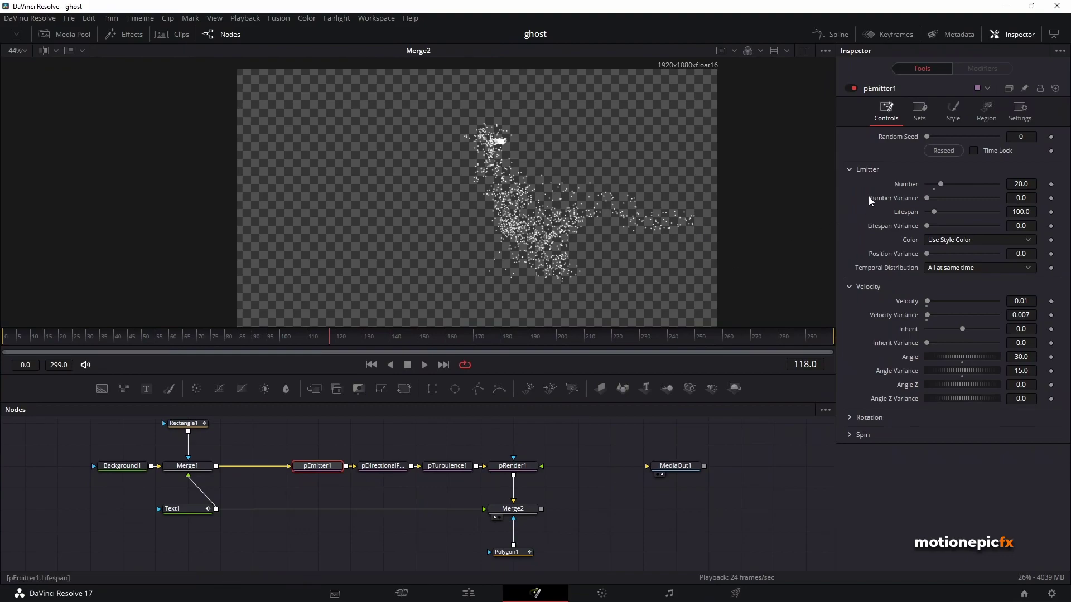
pyautogui.click(953, 110)
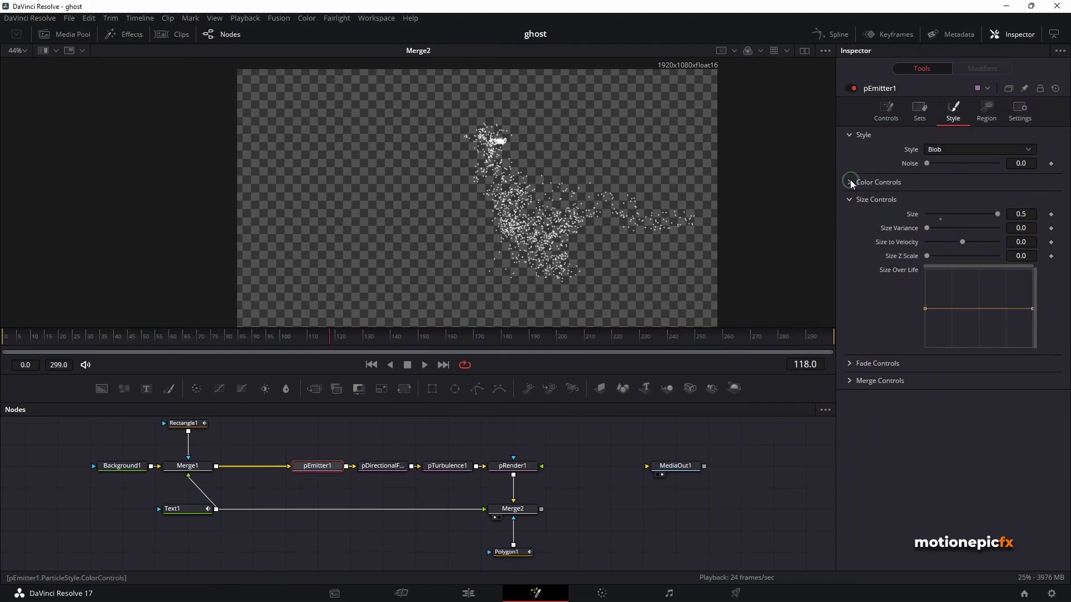
pyautogui.click(850, 182)
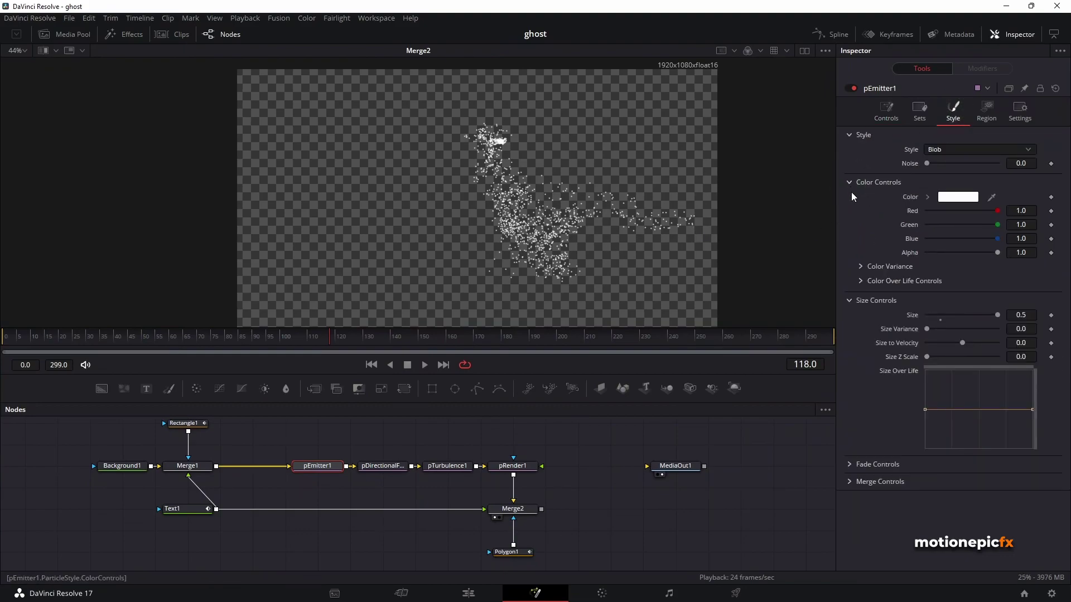
pyautogui.click(859, 281)
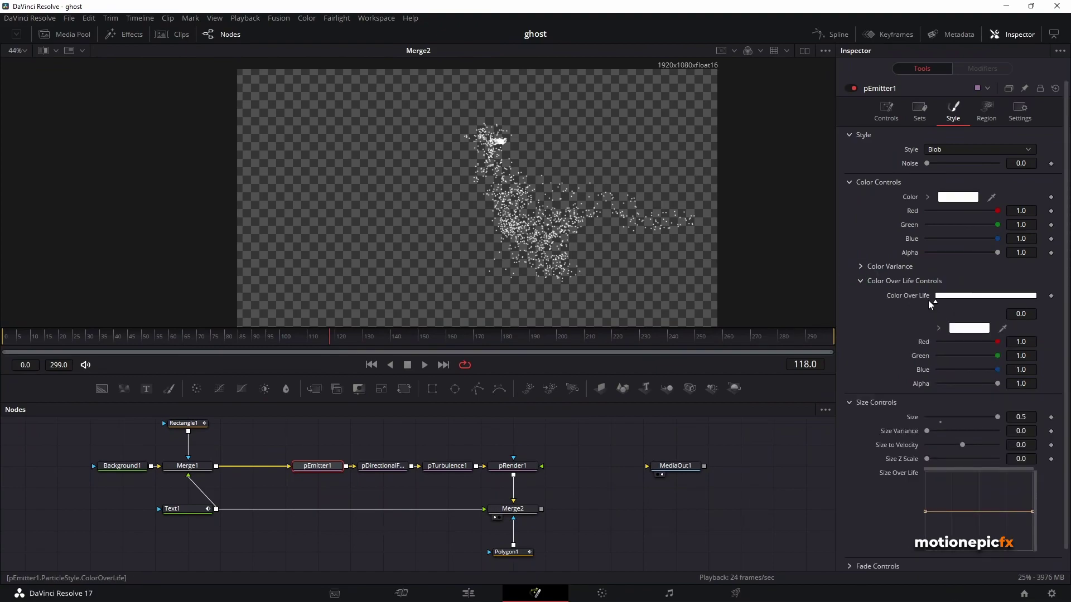
pyautogui.click(1028, 304)
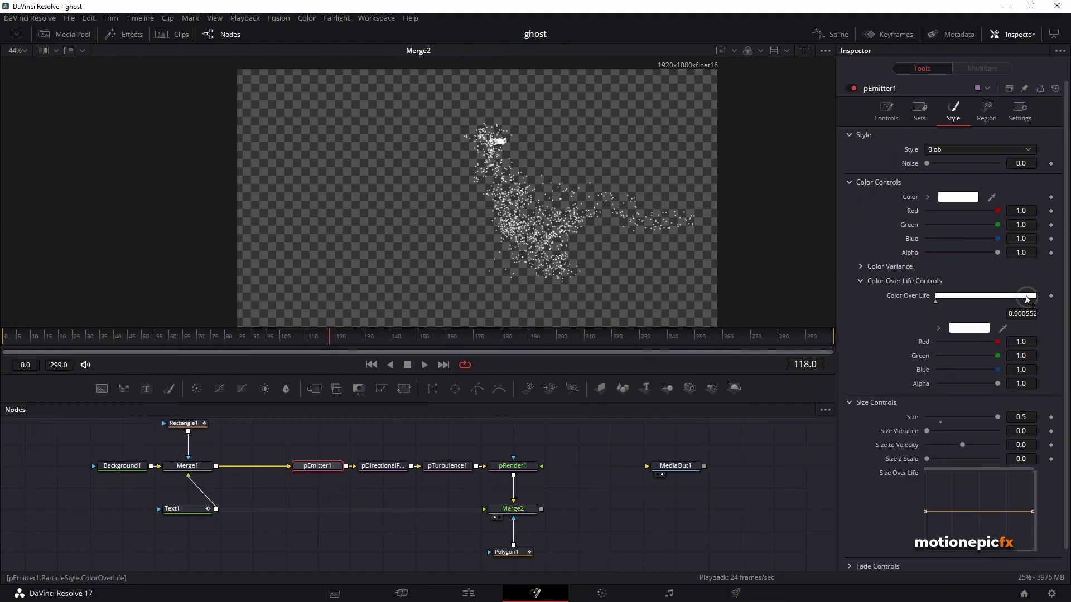
pyautogui.moveTo(1028, 303); pyautogui.dragTo(1039, 304)
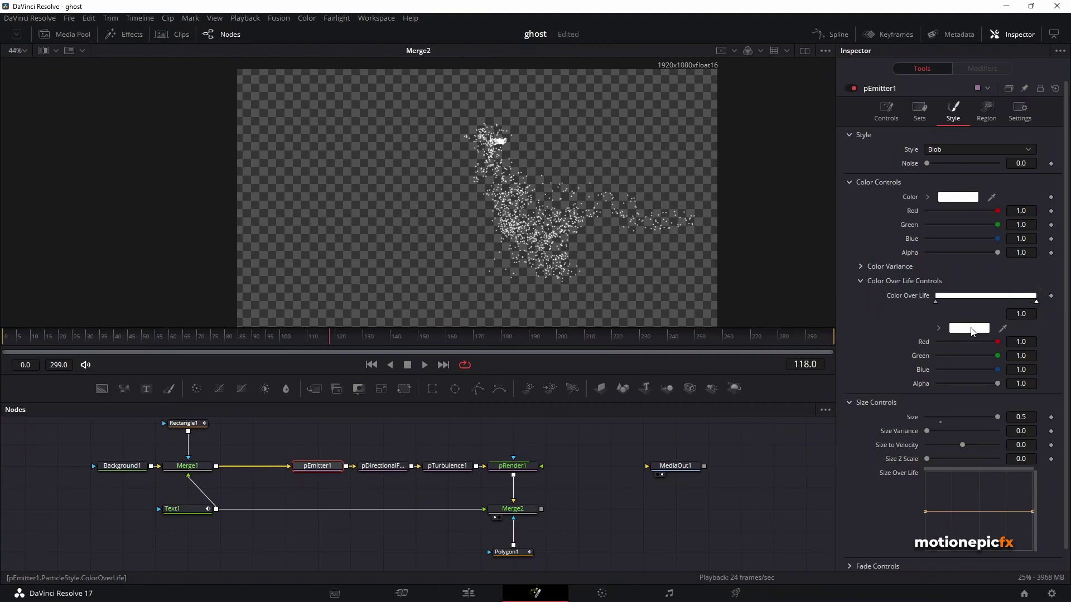
# - Set the red, green, blue and alpha of the Color Over Life end stop to 0
pyautogui.moveTo(998, 342); pyautogui.dragTo(927, 344)
pyautogui.moveTo(995, 356); pyautogui.dragTo(926, 370)
pyautogui.moveTo(995, 383); pyautogui.dragTo(854, 373)
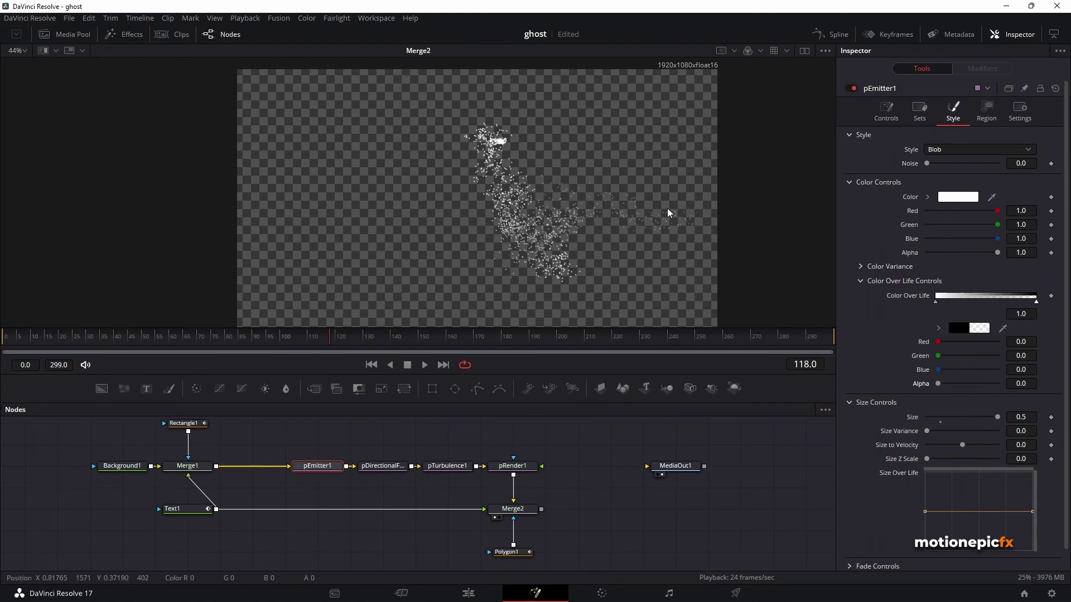
# - Turn off the viewer's checker underlay and check the fading particles at frame 123
pyautogui.click(826, 51)
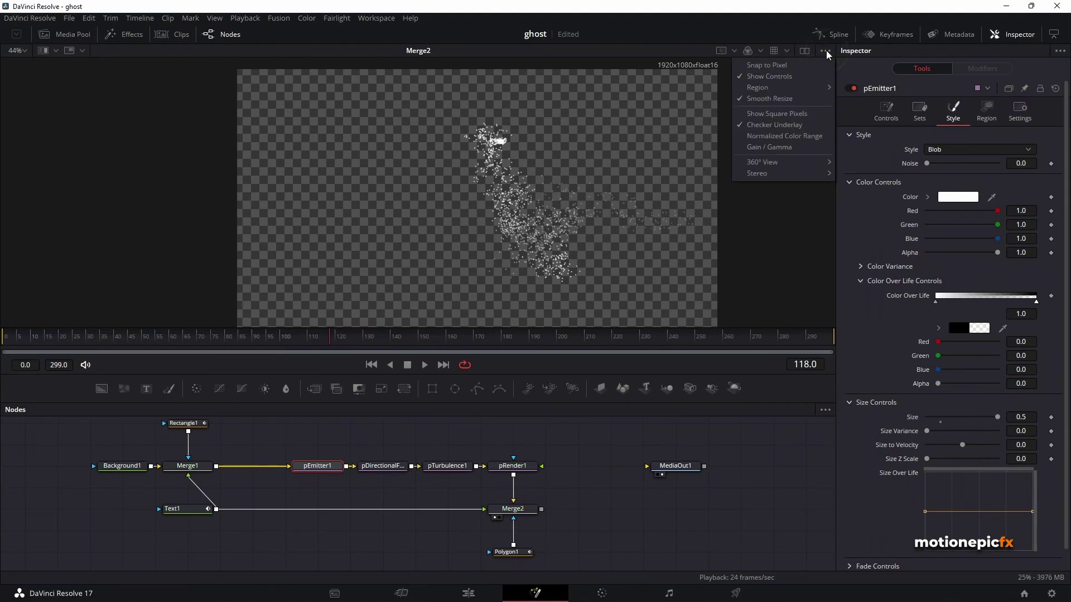
pyautogui.click(758, 129)
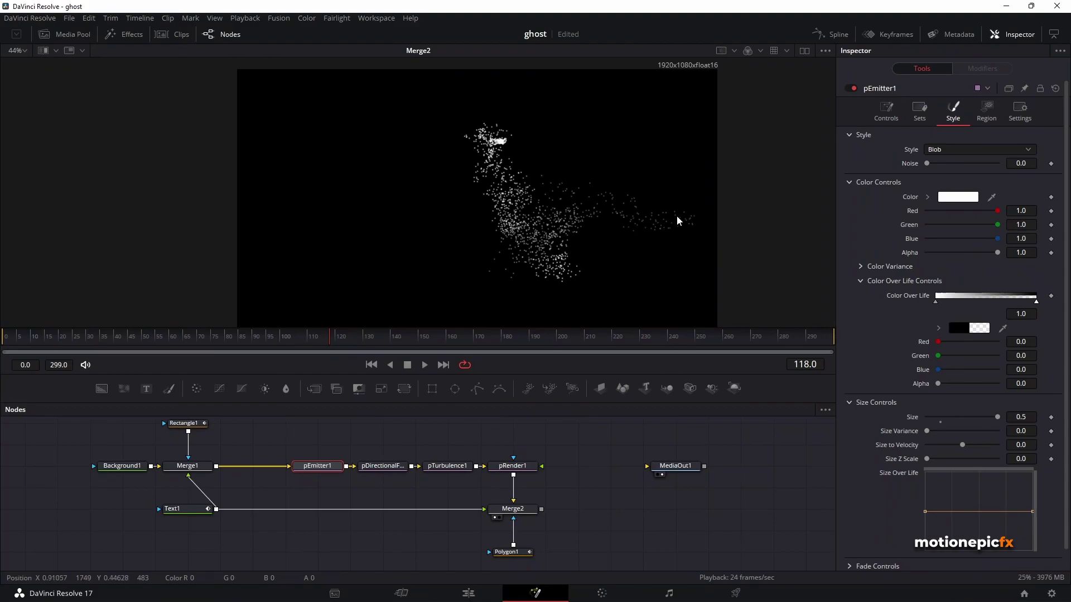
pyautogui.click(352, 339)
pyautogui.moveTo(352, 342); pyautogui.dragTo(347, 341)
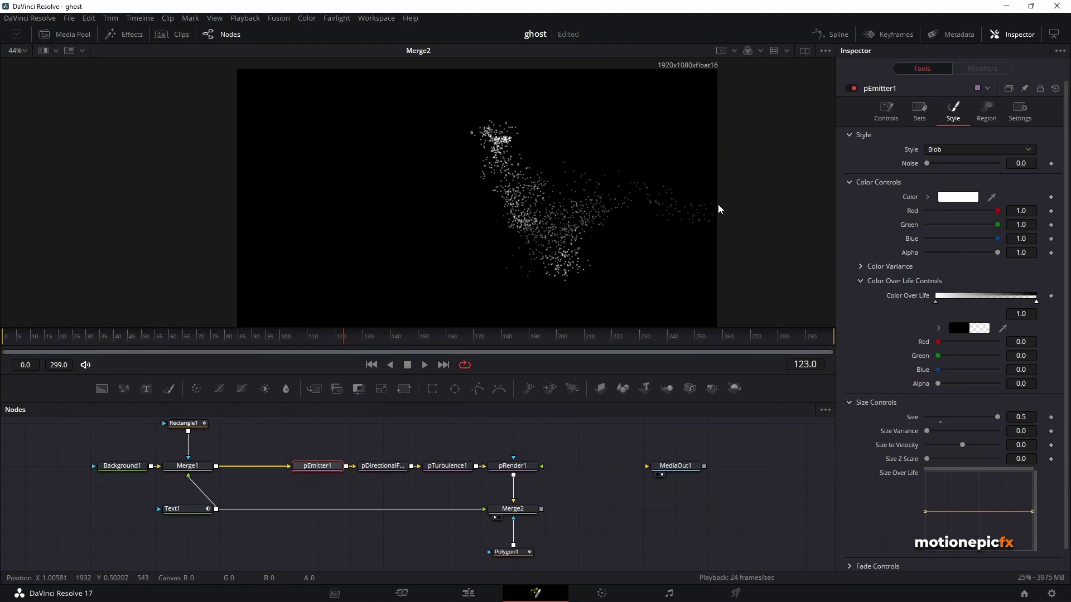
# - Set the lifespan of pEmitter1's particles to 75
pyautogui.click(886, 110)
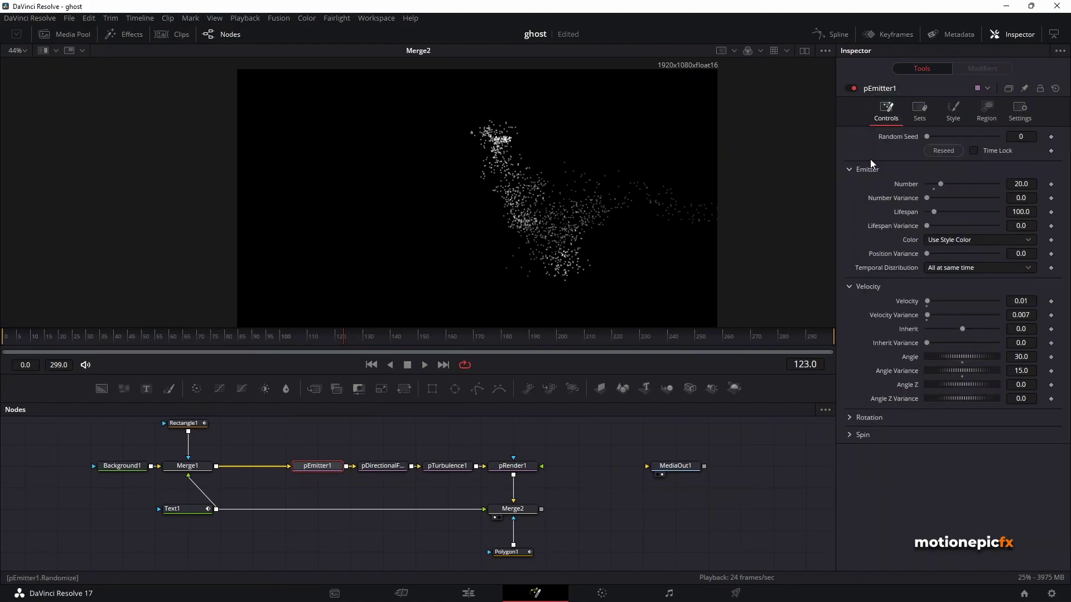
pyautogui.doubleClick(1027, 212)
pyautogui.write('73')
pyautogui.press('Return')
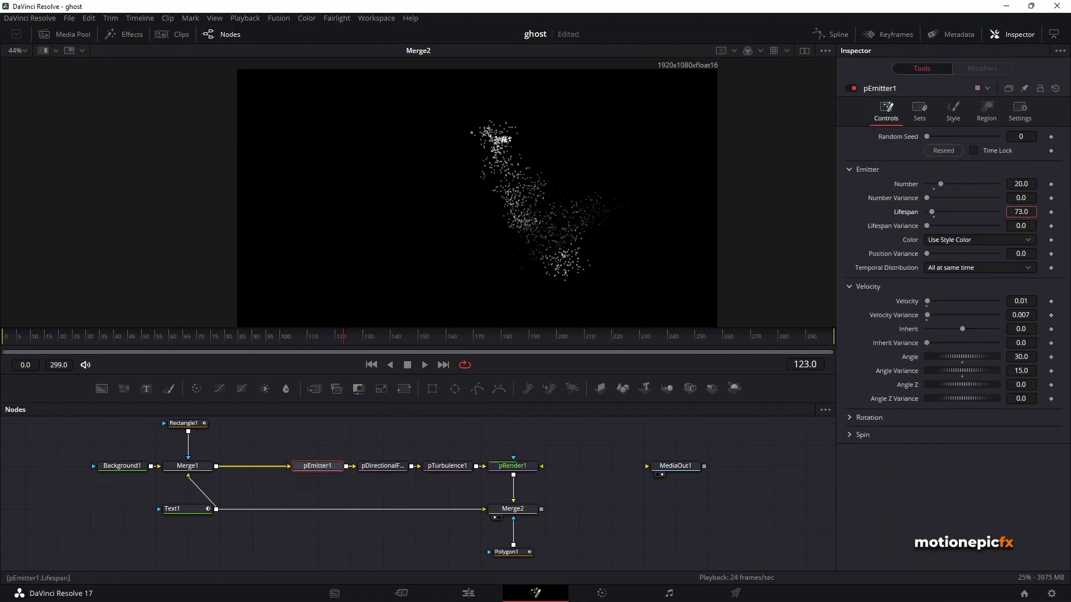
pyautogui.write('75')
pyautogui.press('Return')
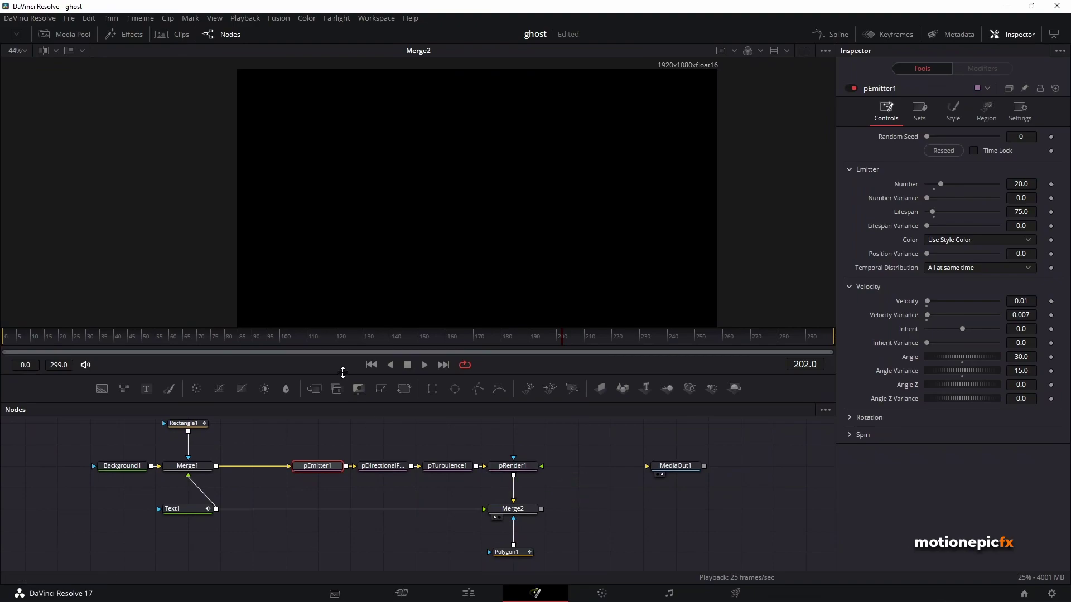
# - Check the dissolving title at frames 112, 128 and 105, and inspect the particle shapes up close
pyautogui.click(313, 339)
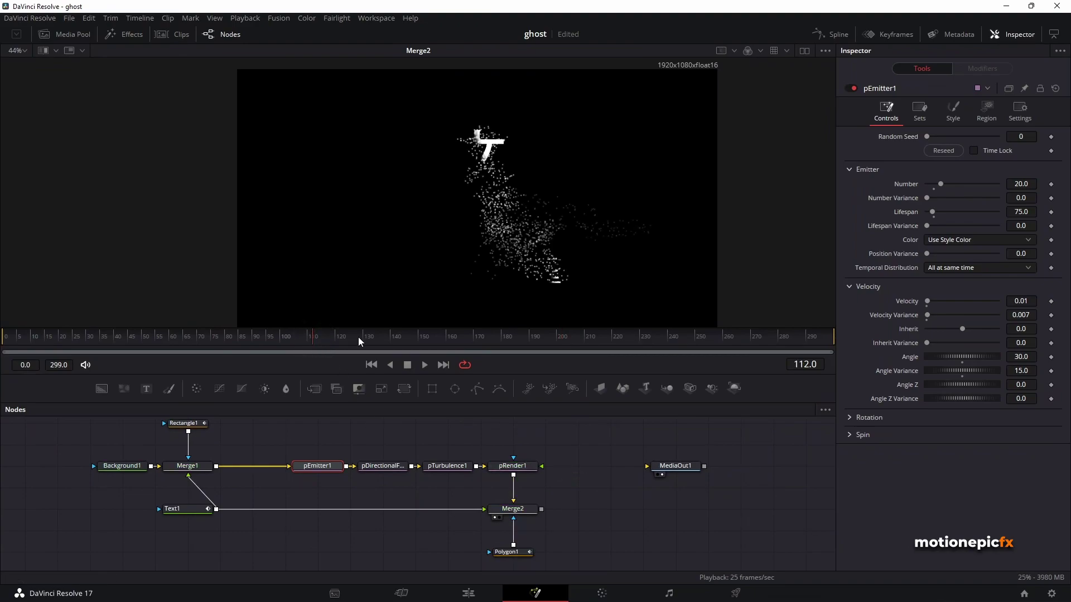
pyautogui.click(294, 338)
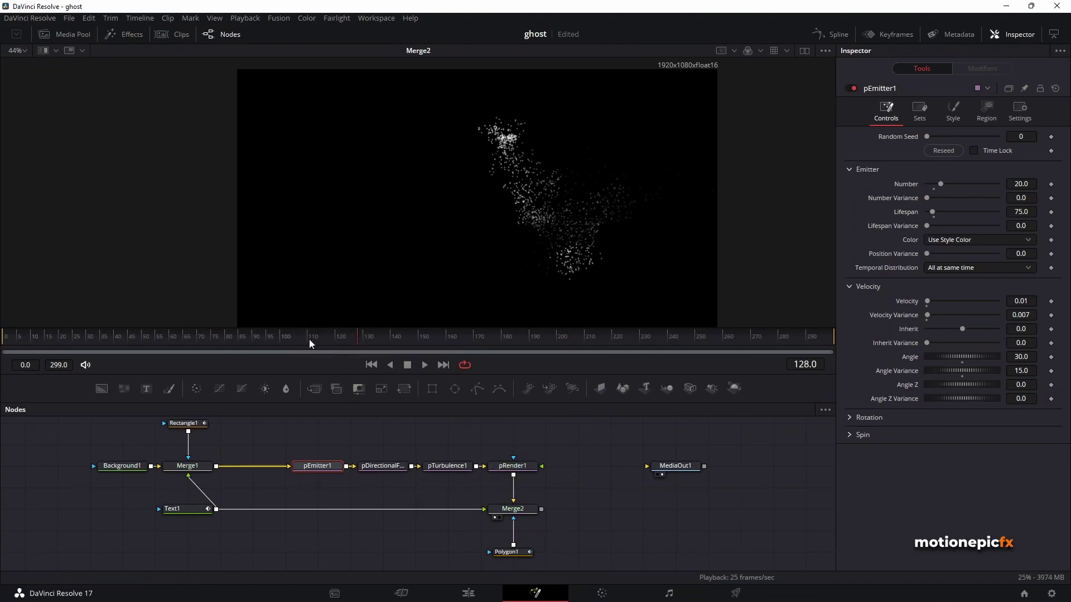
pyautogui.scroll(8, 447, 152)
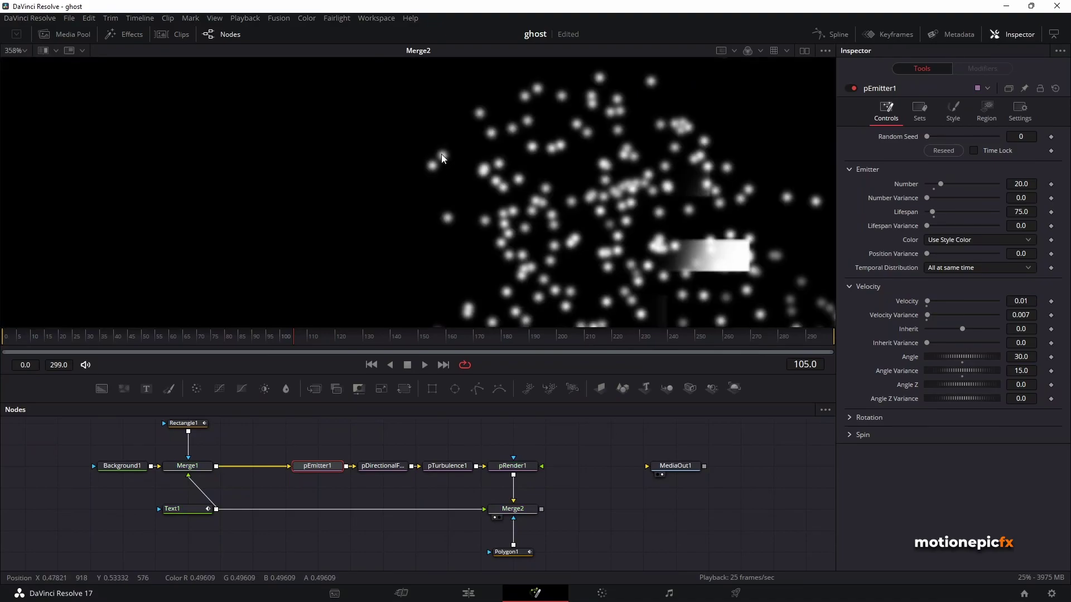
pyautogui.scroll(-6, 443, 158)
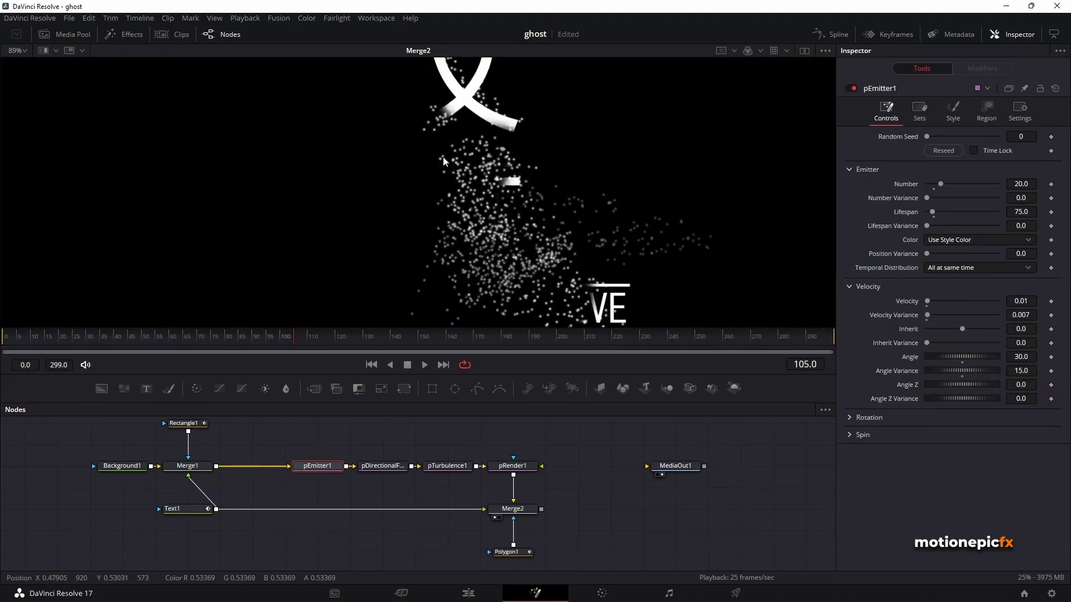
pyautogui.scroll(-2, 443, 156)
pyautogui.scroll(4, 442, 156)
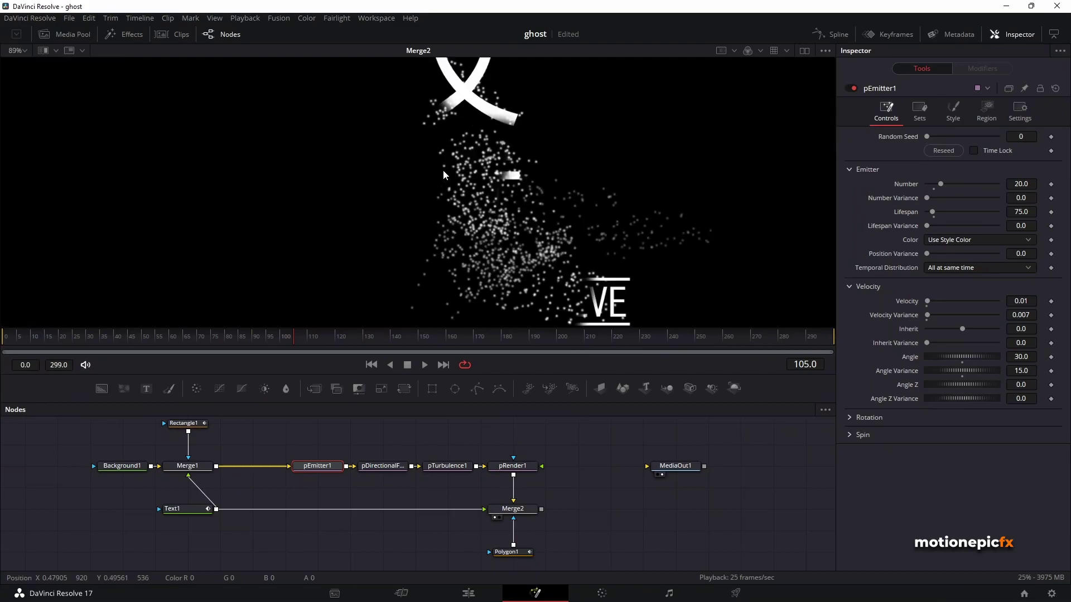
pyautogui.scroll(-7, 427, 148)
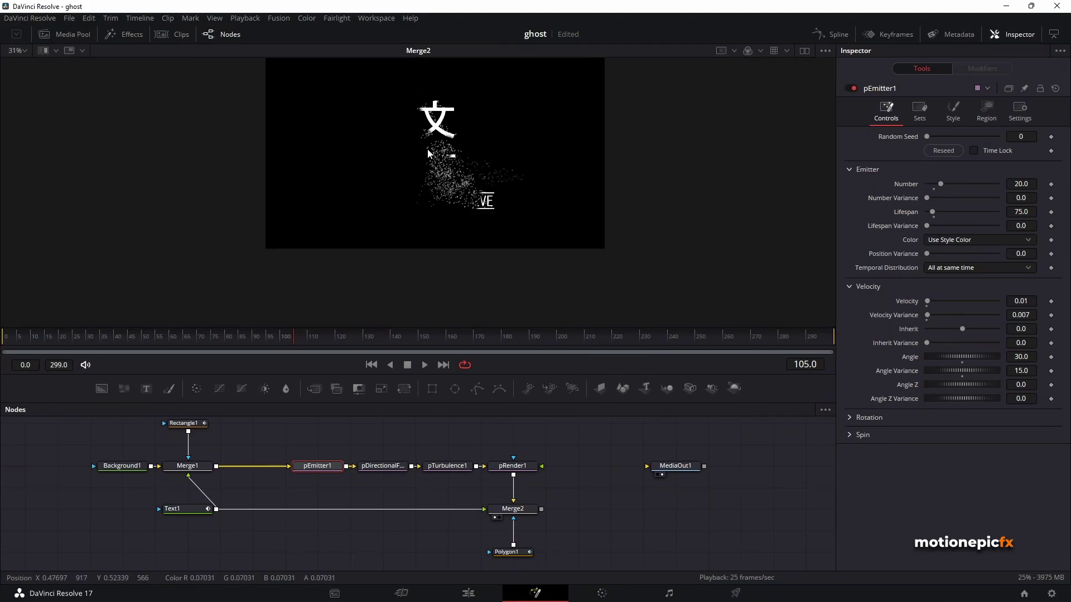
# - Change pEmitter1's particle style from Blob to Brush and browse the available brush shapes
pyautogui.click(954, 113)
pyautogui.click(942, 150)
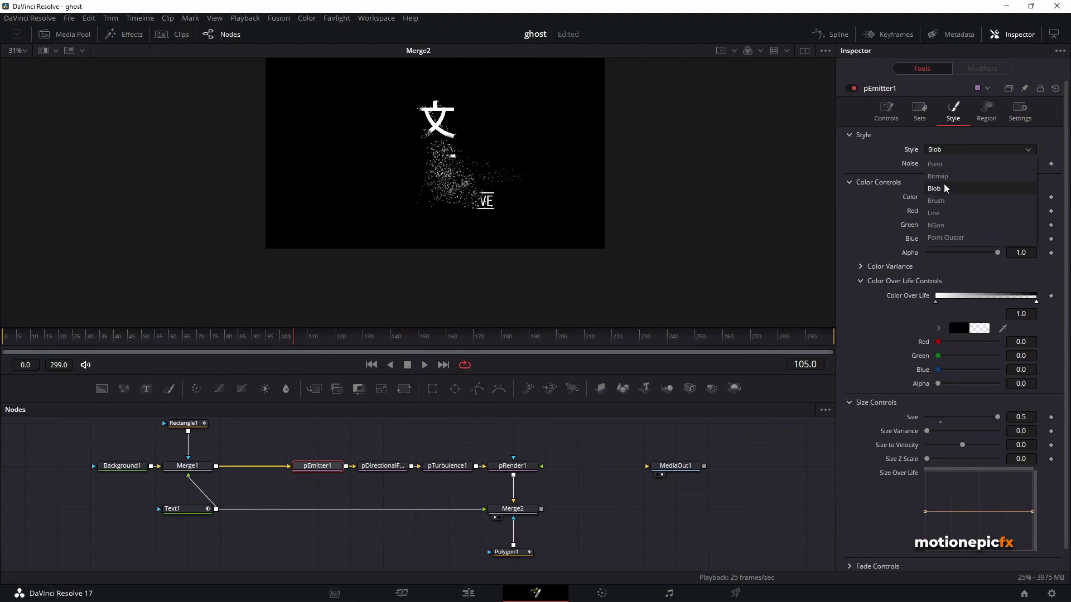
pyautogui.click(937, 202)
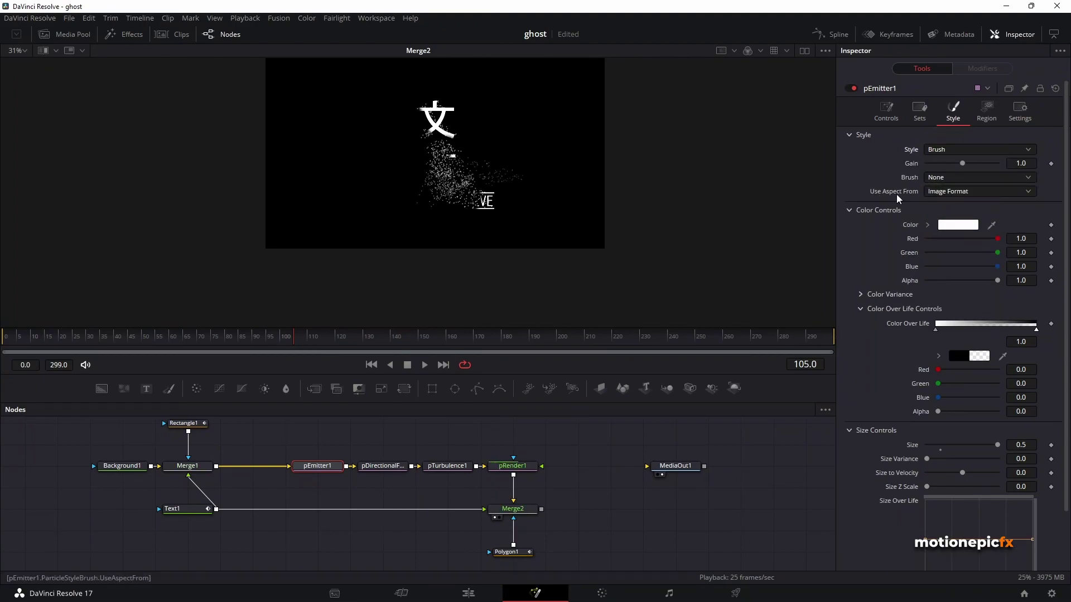
pyautogui.click(931, 192)
pyautogui.click(918, 191)
pyautogui.click(935, 178)
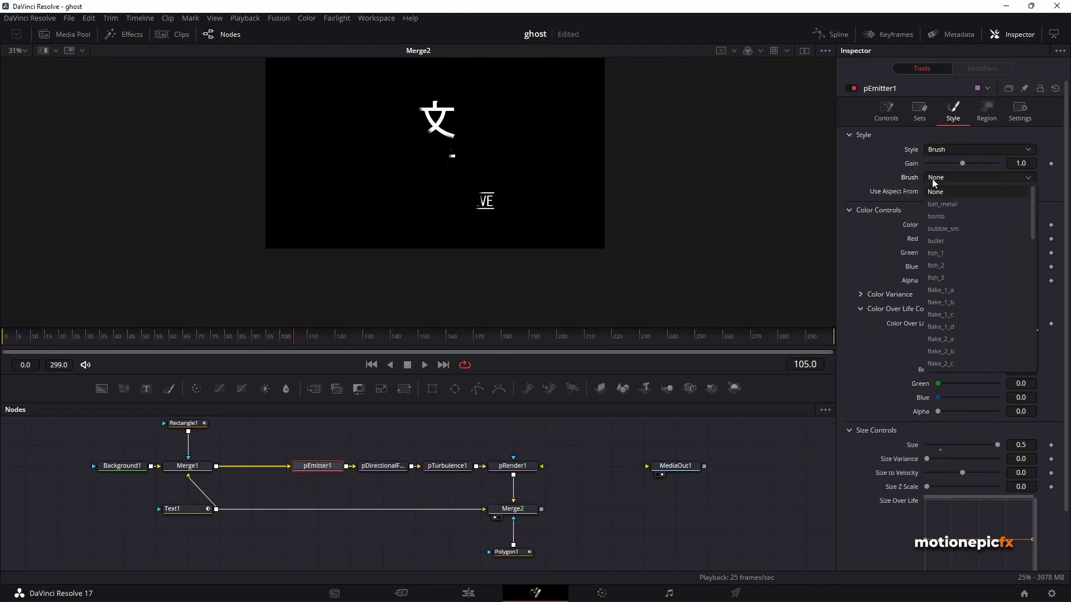
pyautogui.scroll(-3, 959, 254)
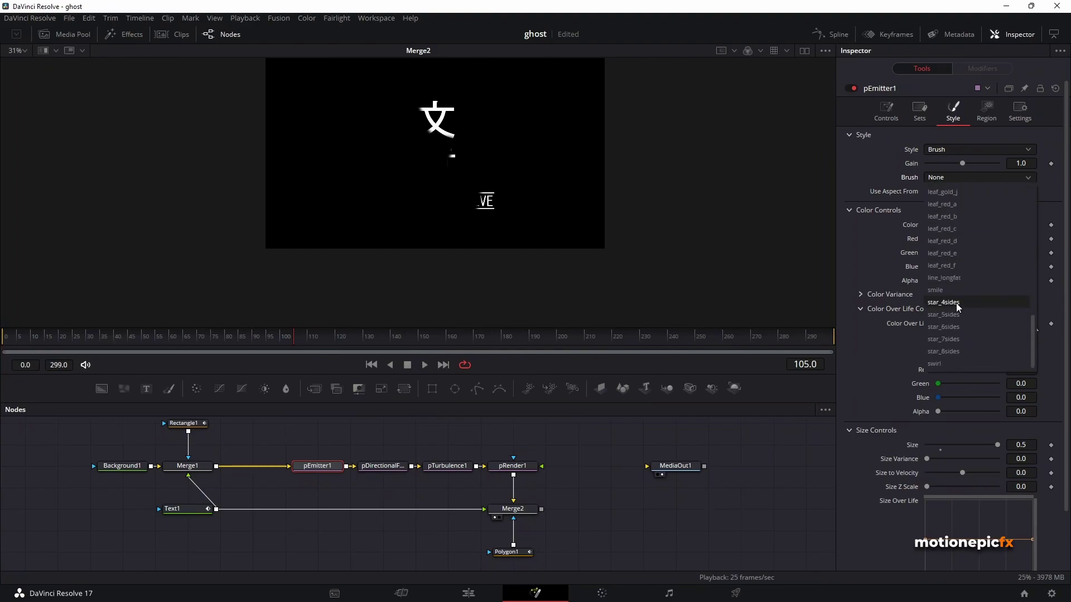
pyautogui.scroll(3, 212, 446)
# - Add a new Background node above pEmitter1, disable its auto resolution and set its width and height to 50
pyautogui.moveTo(97, 396); pyautogui.dragTo(356, 449)
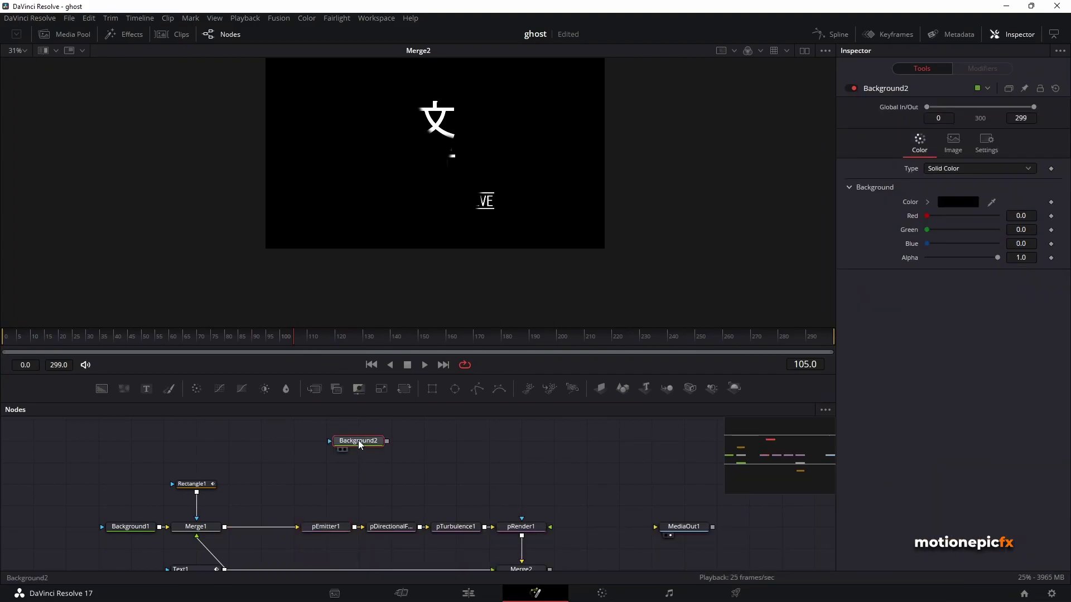
pyautogui.scroll(1, 368, 469)
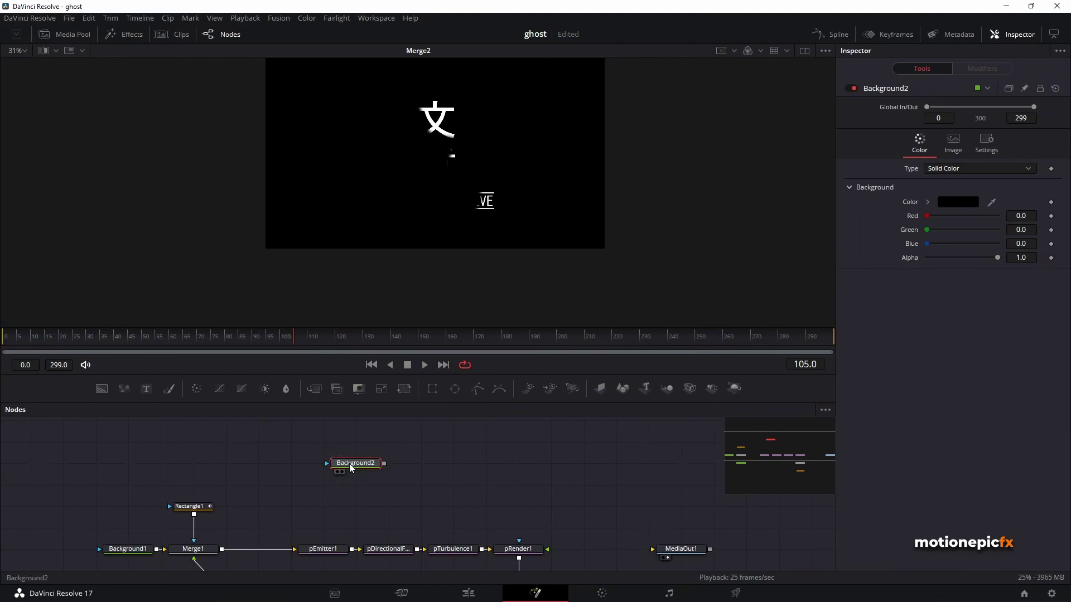
pyautogui.click(949, 145)
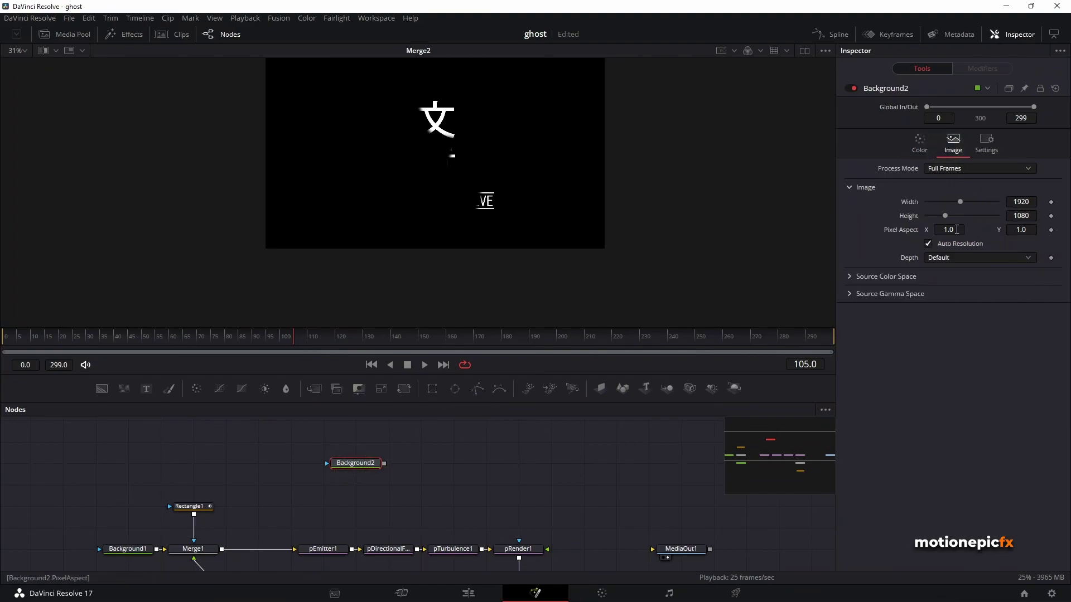
pyautogui.click(928, 243)
pyautogui.click(1021, 201)
pyautogui.write('50')
pyautogui.press('Tab')
pyautogui.write('50')
pyautogui.press('Tab')
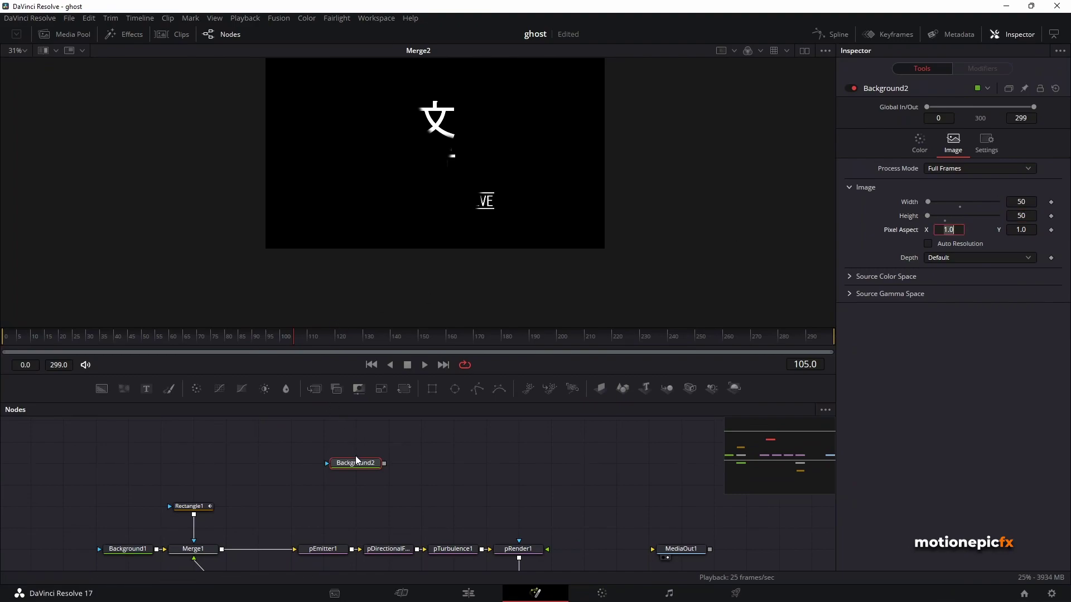
# - Show Background2 in the viewer and add an ellipse mask to it
pyautogui.moveTo(356, 461); pyautogui.dragTo(443, 183)
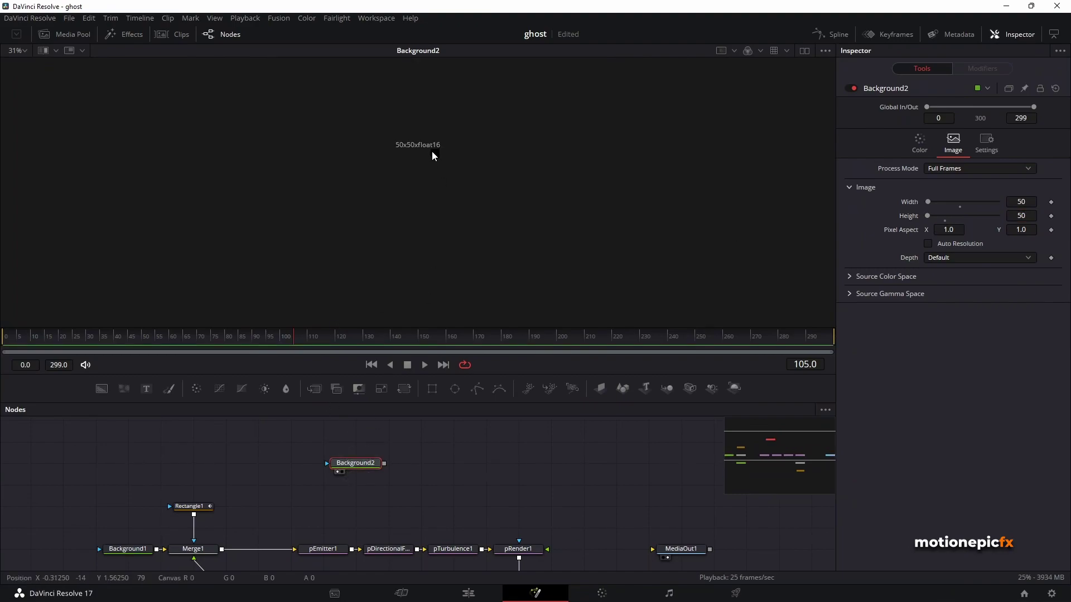
pyautogui.scroll(5, 434, 143)
pyautogui.scroll(4, 450, 222)
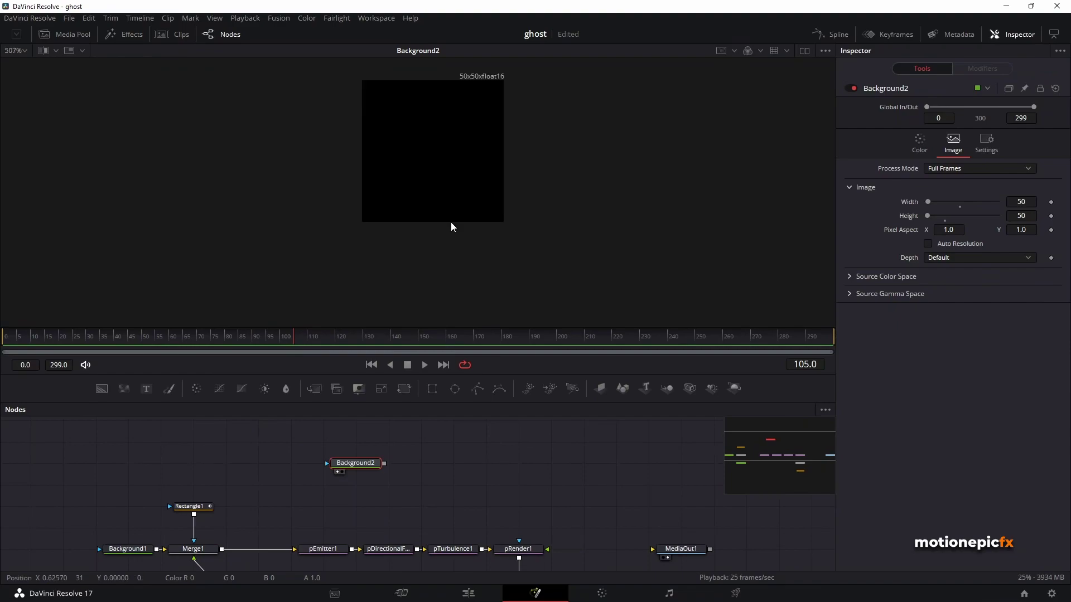
pyautogui.moveTo(446, 215); pyautogui.dragTo(444, 266)
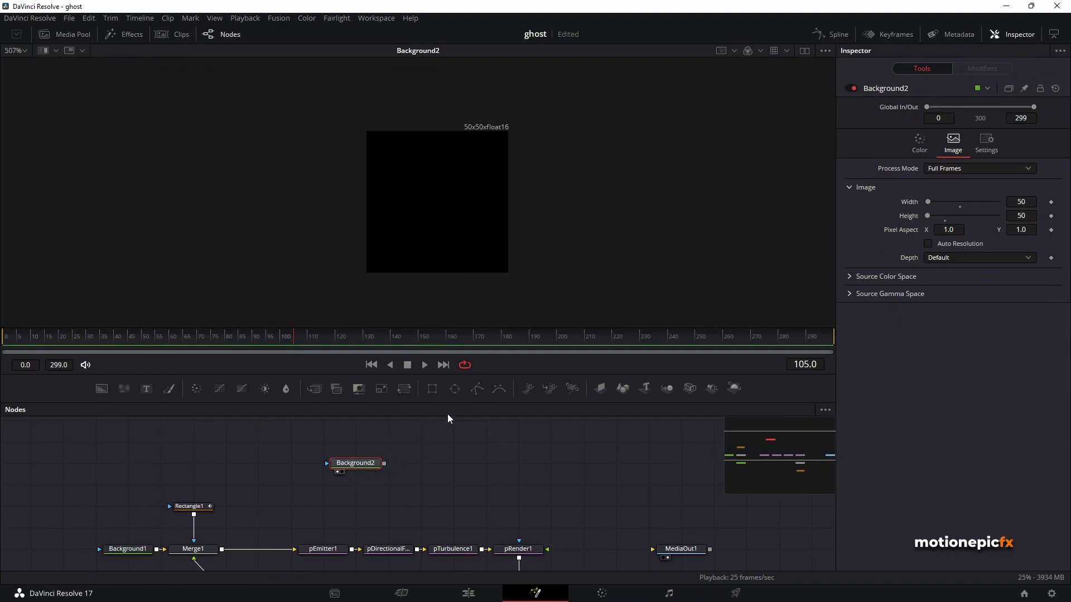
pyautogui.click(454, 388)
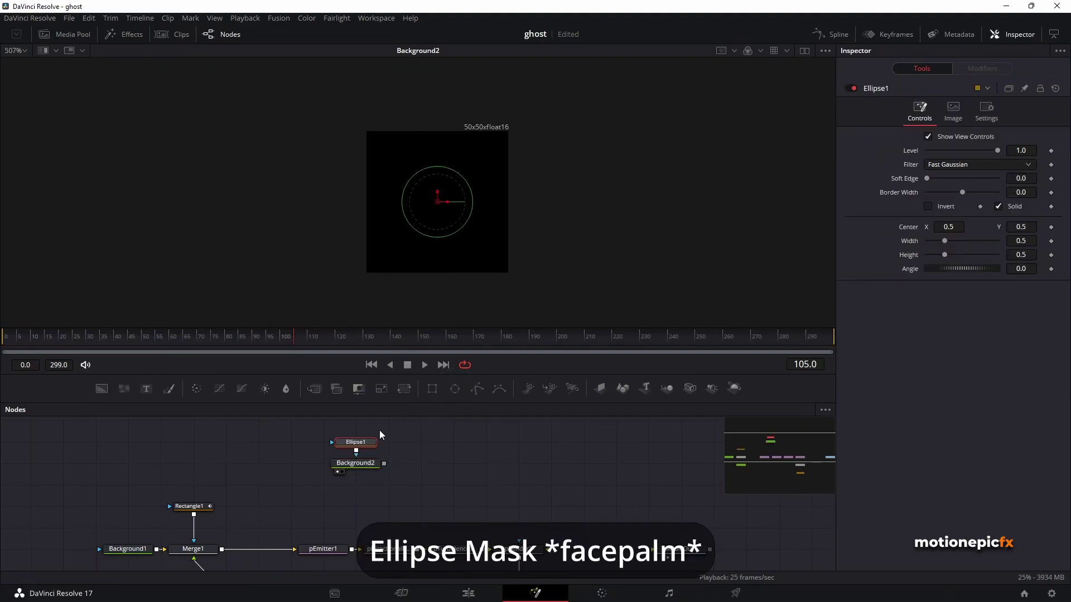
# - Make Background2 white and stretch Ellipse1 into a flat oval about 0.95 wide and 0.35 high
pyautogui.click(355, 469)
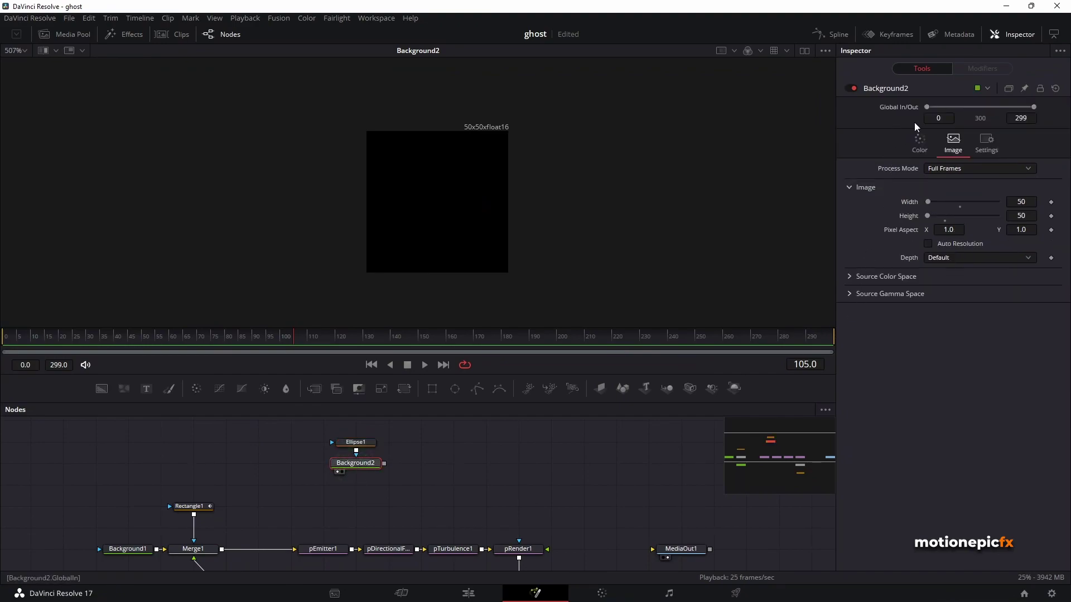
pyautogui.click(919, 139)
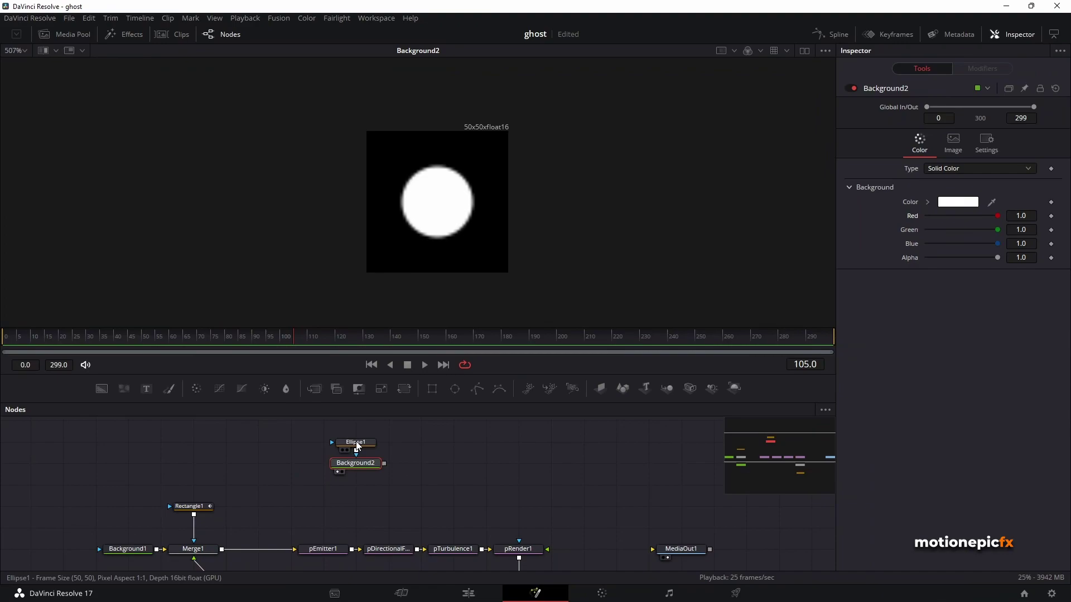
pyautogui.click(356, 443)
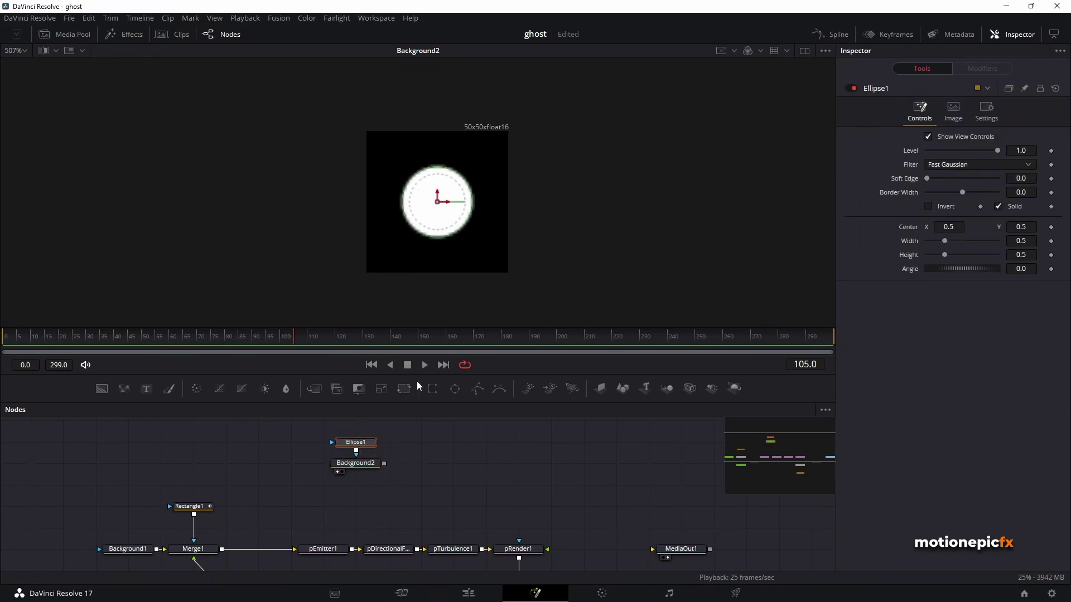
pyautogui.moveTo(403, 202); pyautogui.dragTo(369, 203)
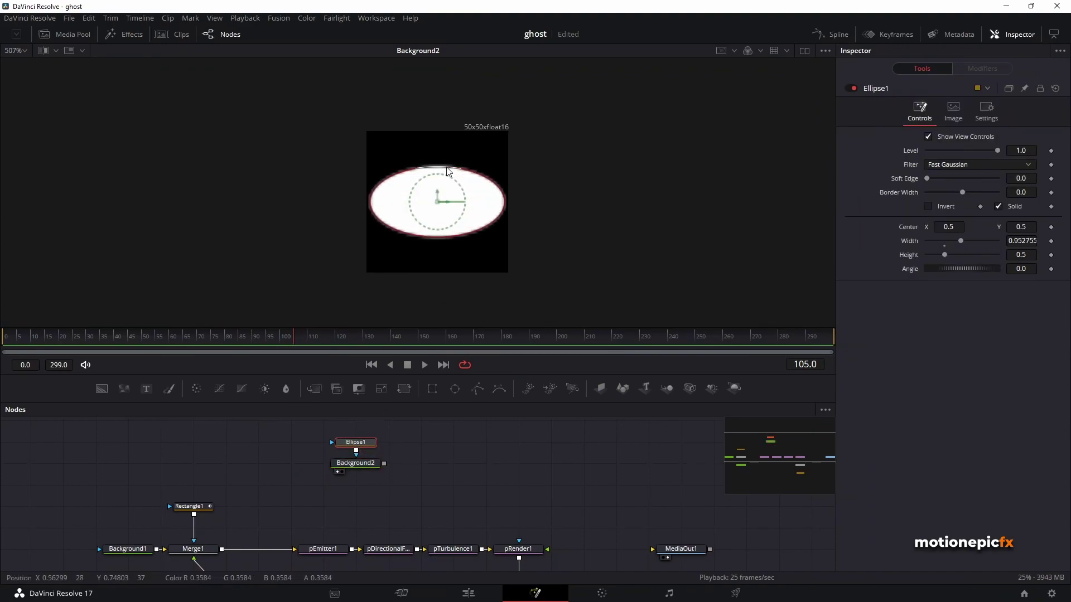
pyautogui.moveTo(447, 168)
pyautogui.mouseDown()
pyautogui.moveTo(446, 189)
pyautogui.moveTo(446, 178)
pyautogui.mouseUp()
pyautogui.click(472, 467)
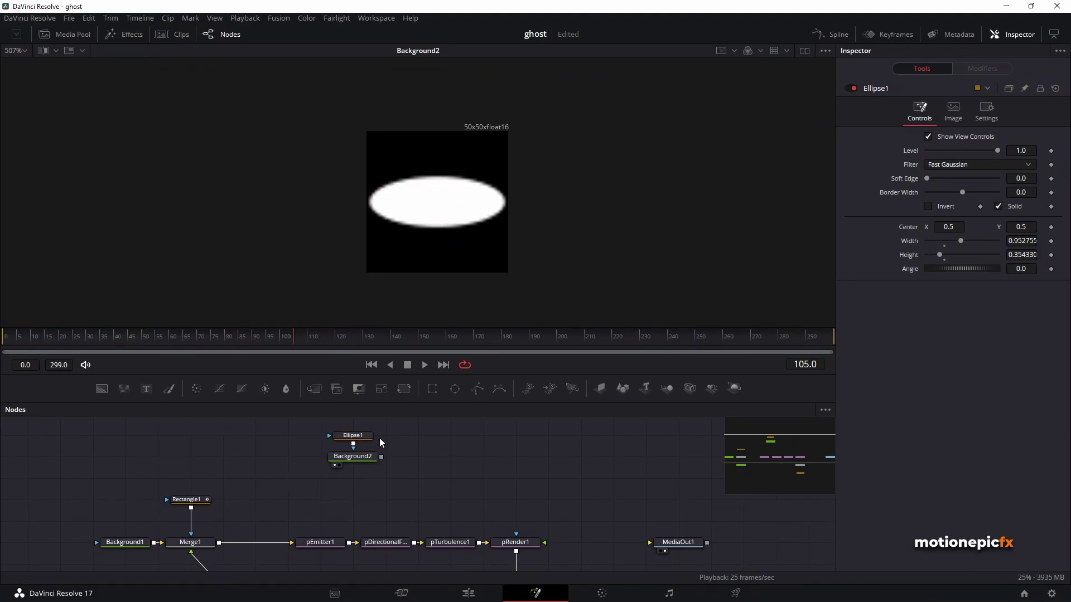
# - Set pEmitter1's particle style to Bitmap, feed Background2 in as its style bitmap, and align Background2 and Ellipse1 above pEmitter1
pyautogui.click(320, 542)
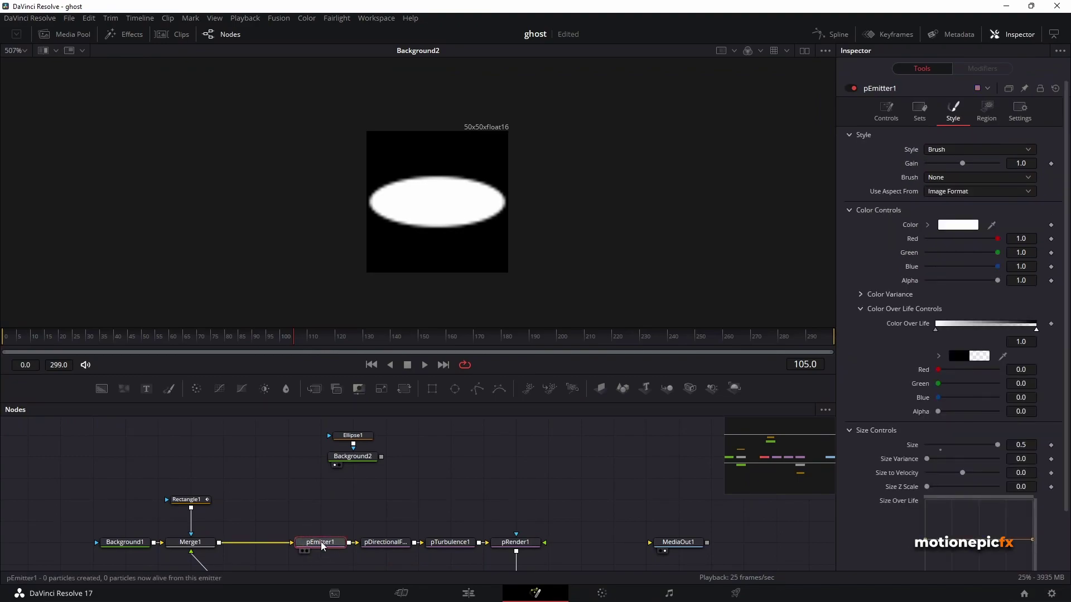
pyautogui.click(935, 151)
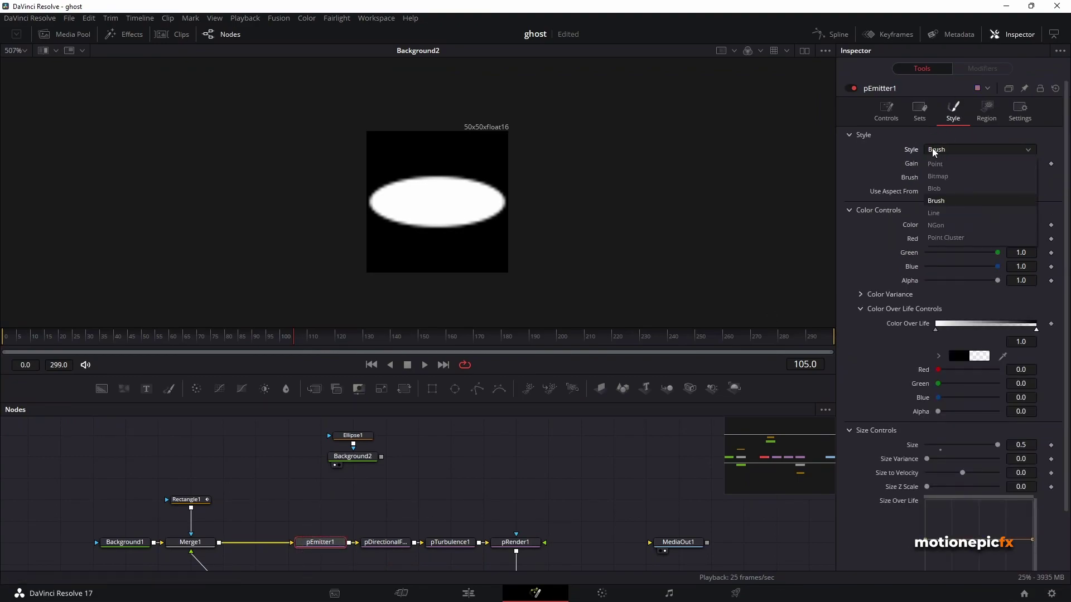
pyautogui.click(937, 177)
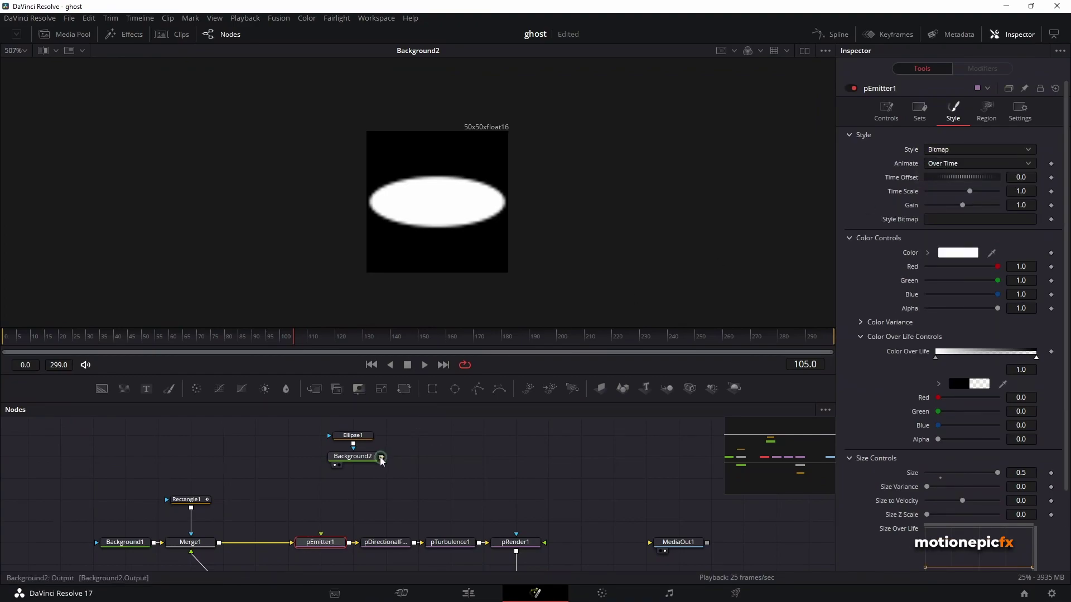
pyautogui.moveTo(381, 458); pyautogui.dragTo(322, 540)
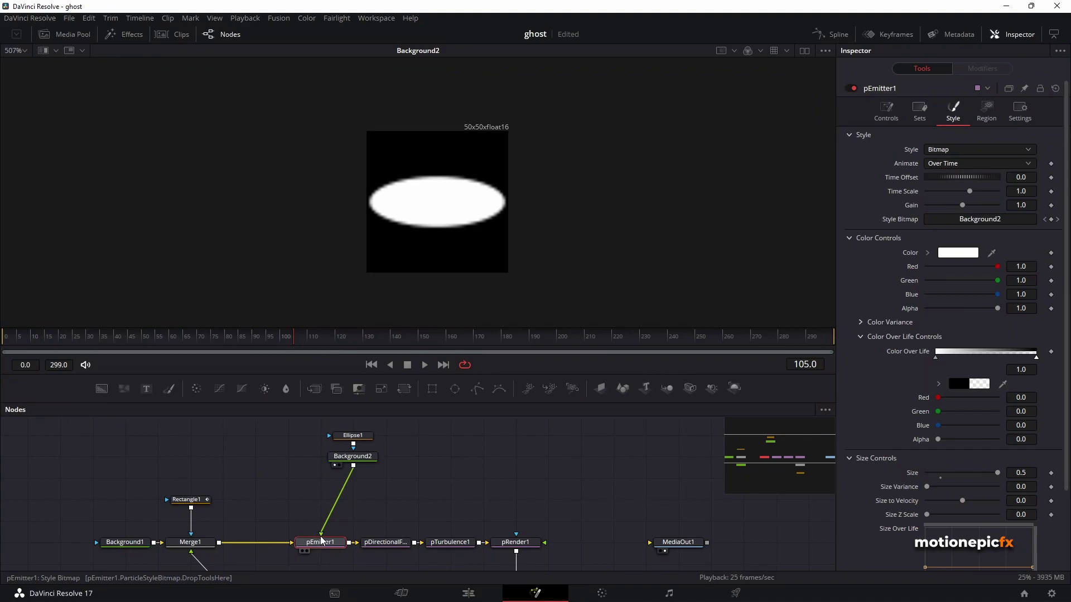
pyautogui.moveTo(313, 433); pyautogui.dragTo(379, 462)
pyautogui.moveTo(363, 456); pyautogui.dragTo(330, 456)
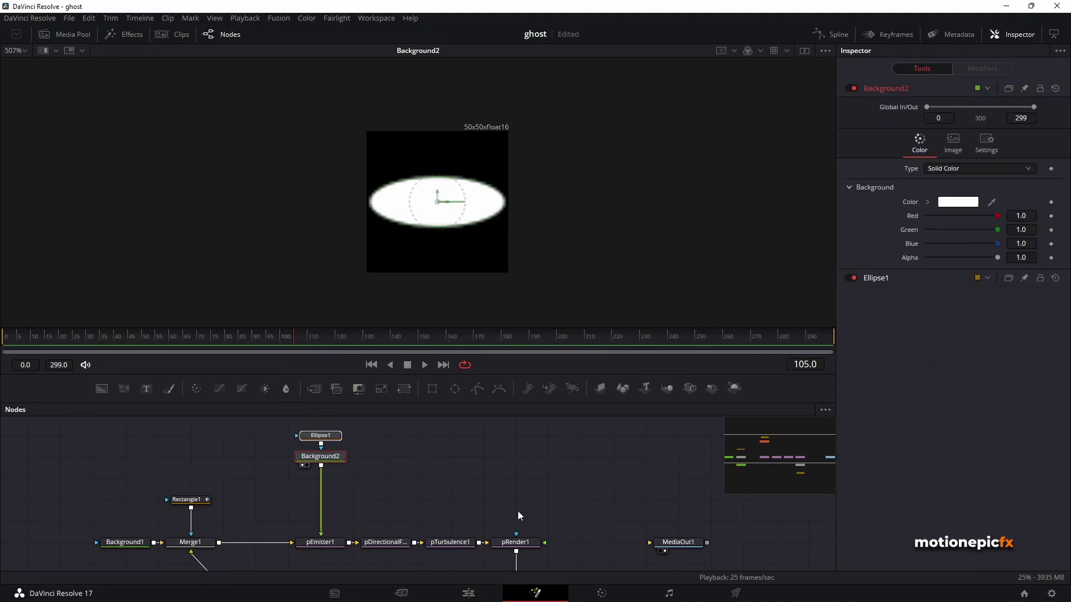
# - Show Merge2 in the viewer and reduce pEmitter1's particle size to 0.1
pyautogui.scroll(-2, 518, 511)
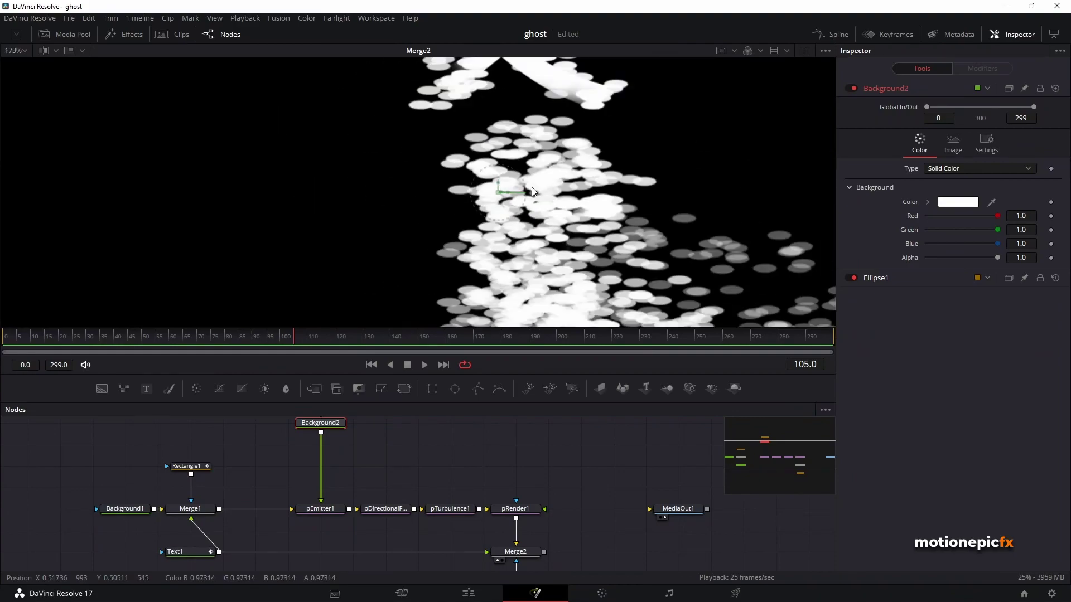
pyautogui.scroll(-10, 531, 186)
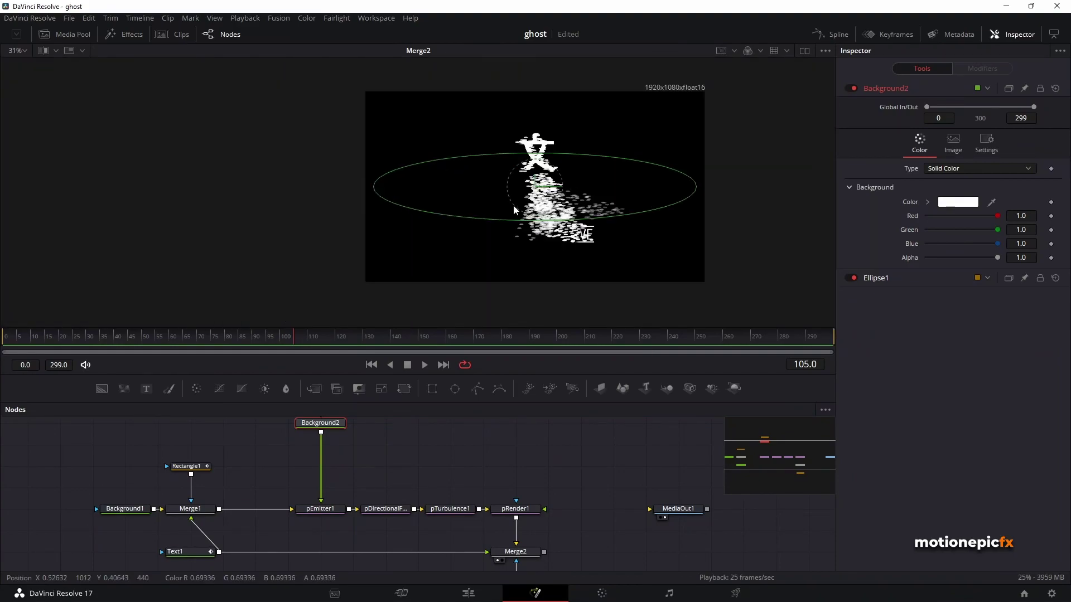
pyautogui.scroll(2, 513, 140)
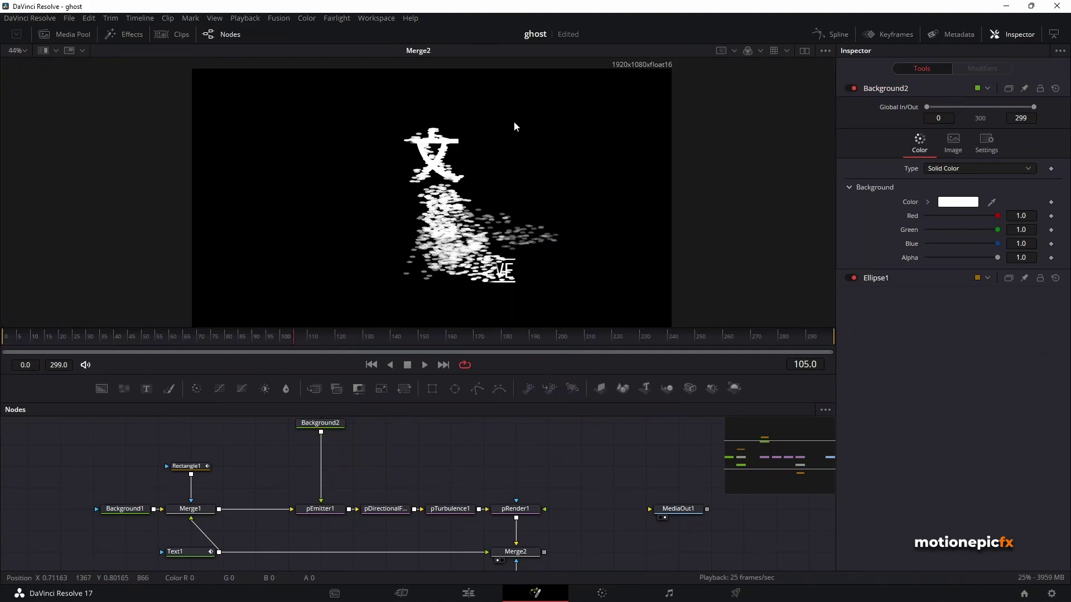
pyautogui.click(323, 511)
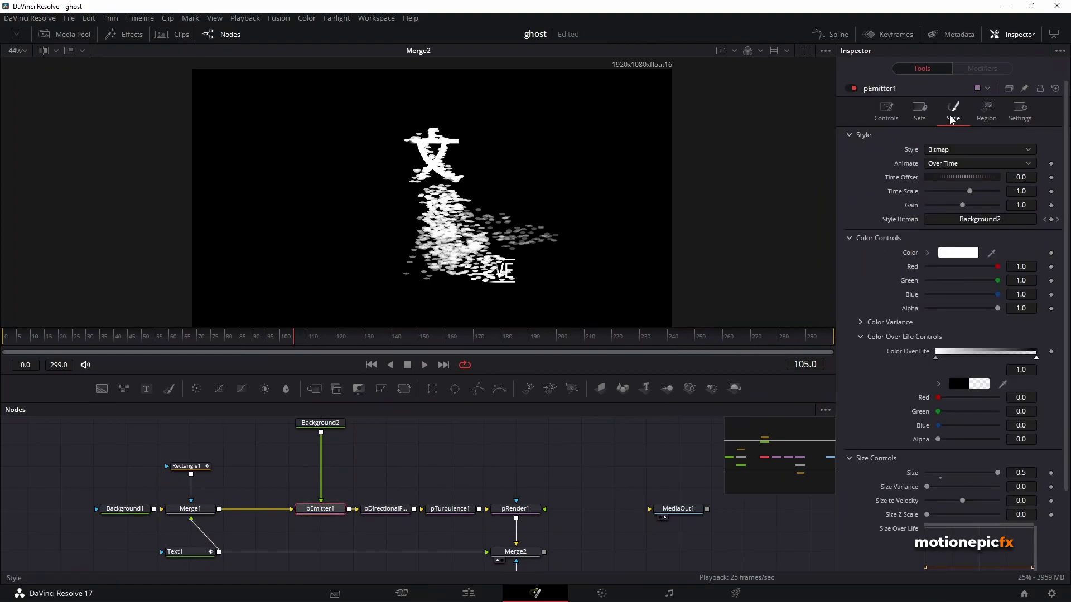
pyautogui.click(849, 239)
pyautogui.click(851, 136)
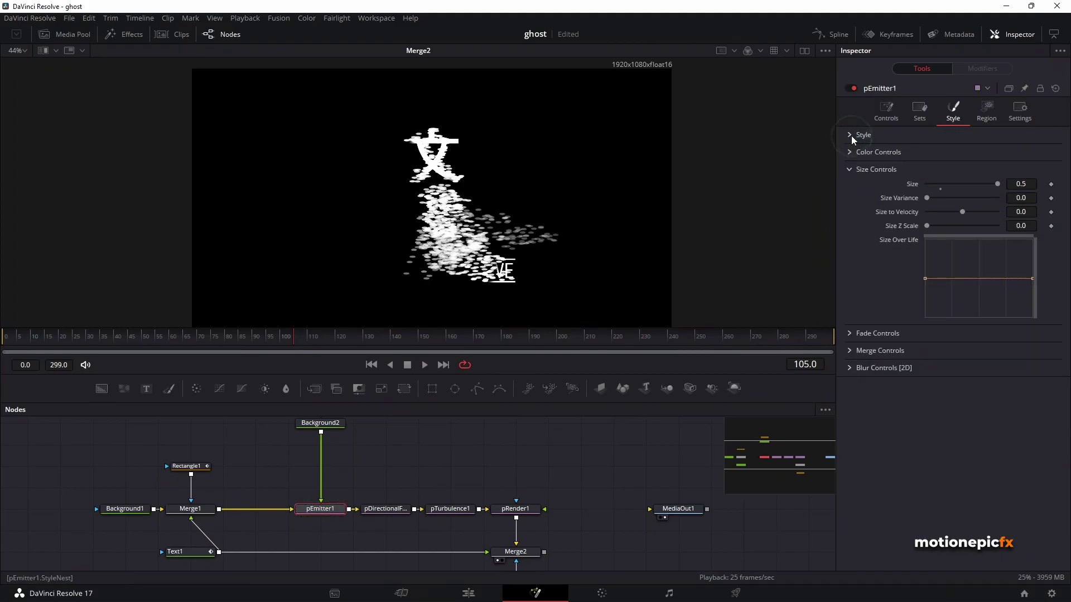
pyautogui.moveTo(993, 187); pyautogui.dragTo(910, 182)
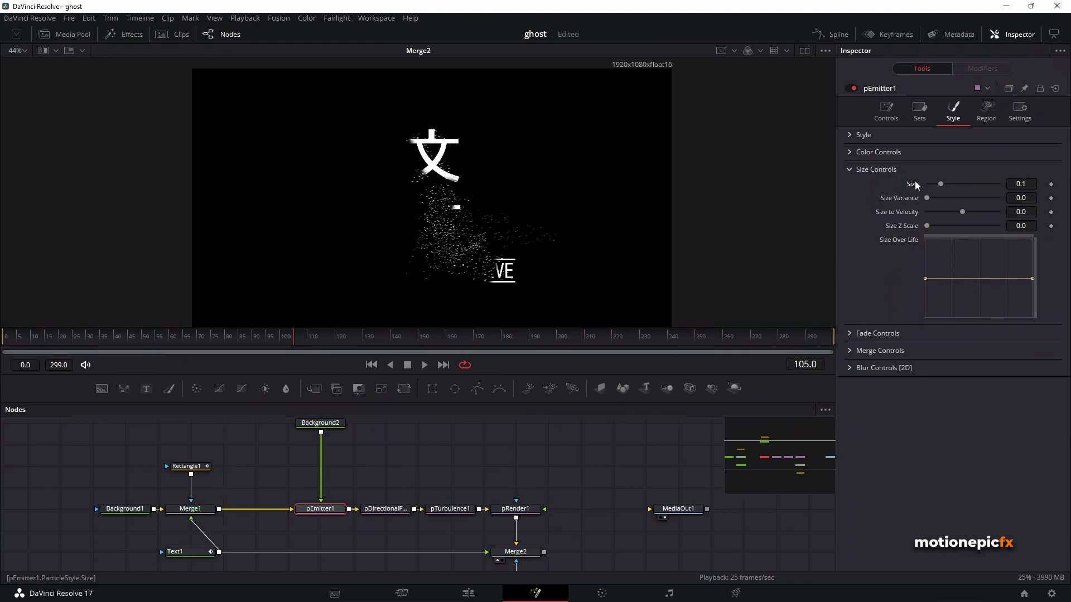
# - Play back the title's dissolve from before the wipe begins to check the smaller bitmap particles
pyautogui.click(183, 335)
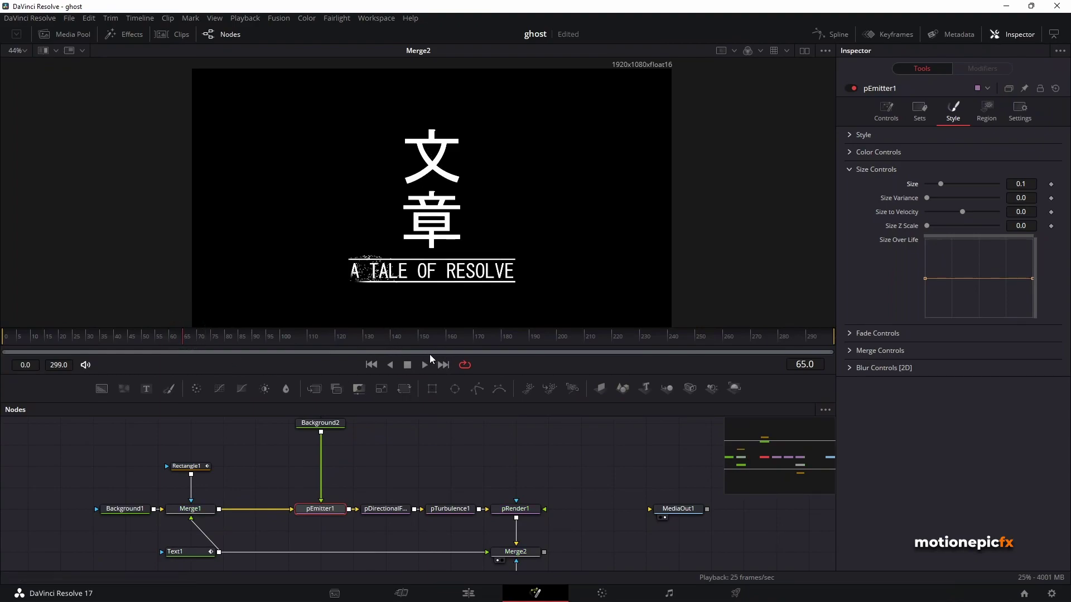
pyautogui.click(146, 336)
pyautogui.click(423, 366)
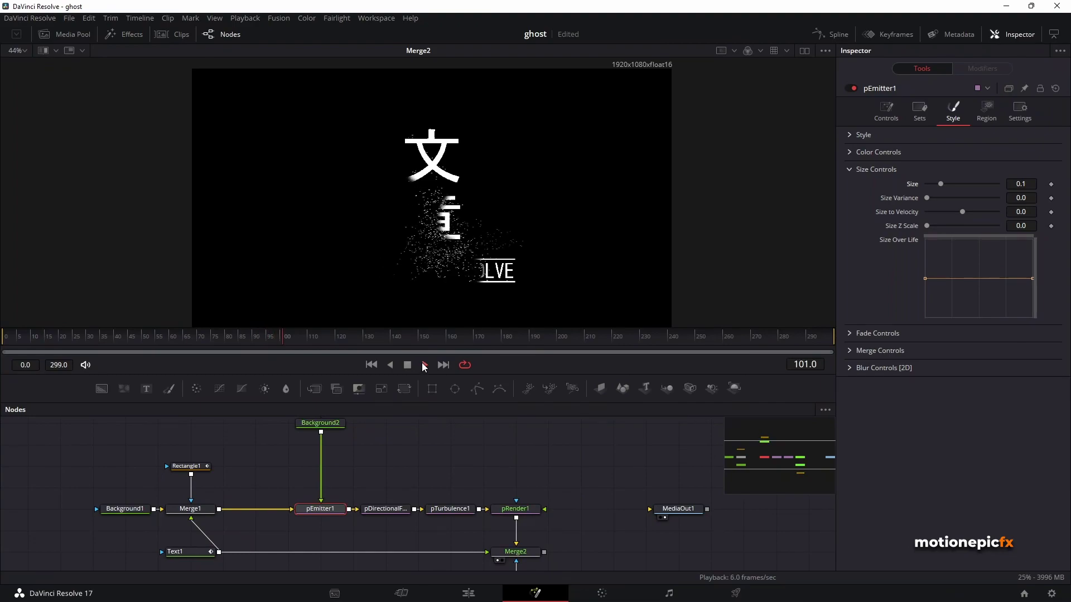
pyautogui.click(422, 362)
# - Add a Glow node directly after Merge2
pyautogui.moveTo(585, 541); pyautogui.dragTo(524, 495)
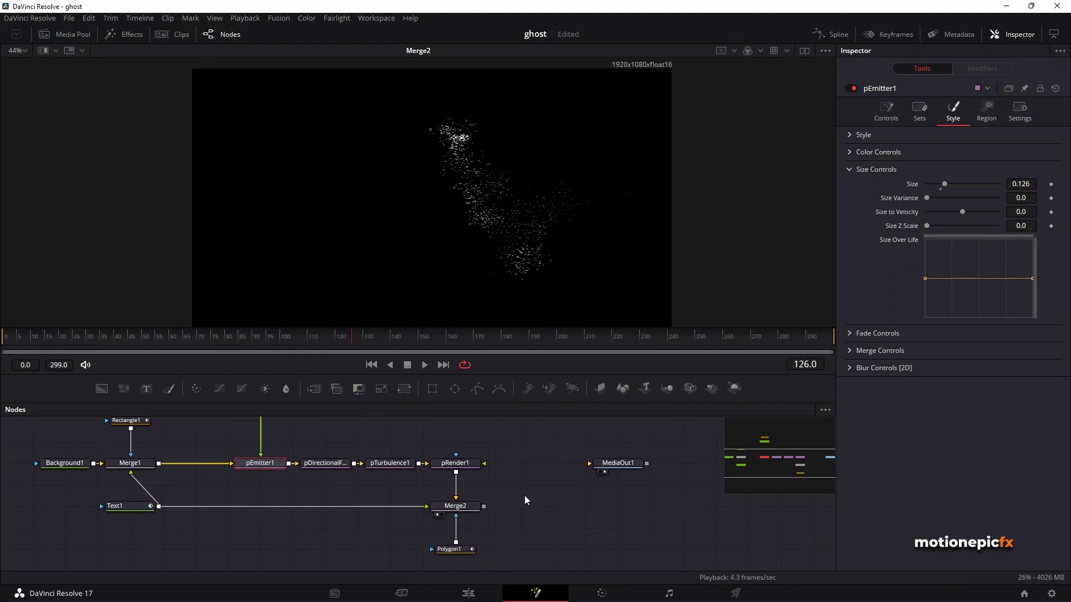
pyautogui.click(471, 507)
pyautogui.hotkey('shift', 'space')
pyautogui.write('ptu')
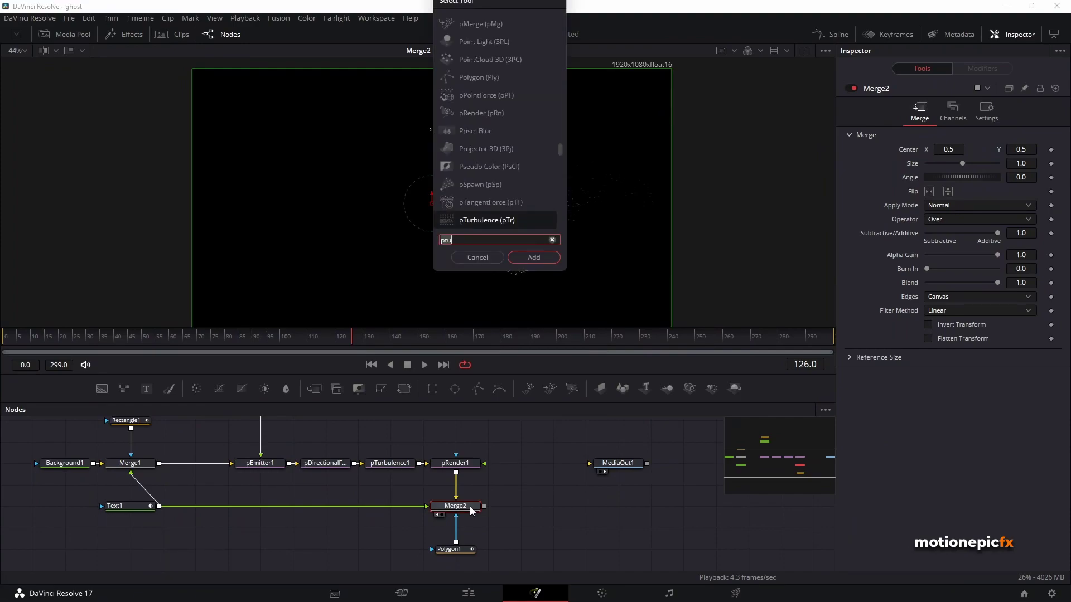
pyautogui.press('BackSpace')
pyautogui.press('BackSpace')
pyautogui.press('BackSpace')
pyautogui.write('glow')
pyautogui.press('Return')
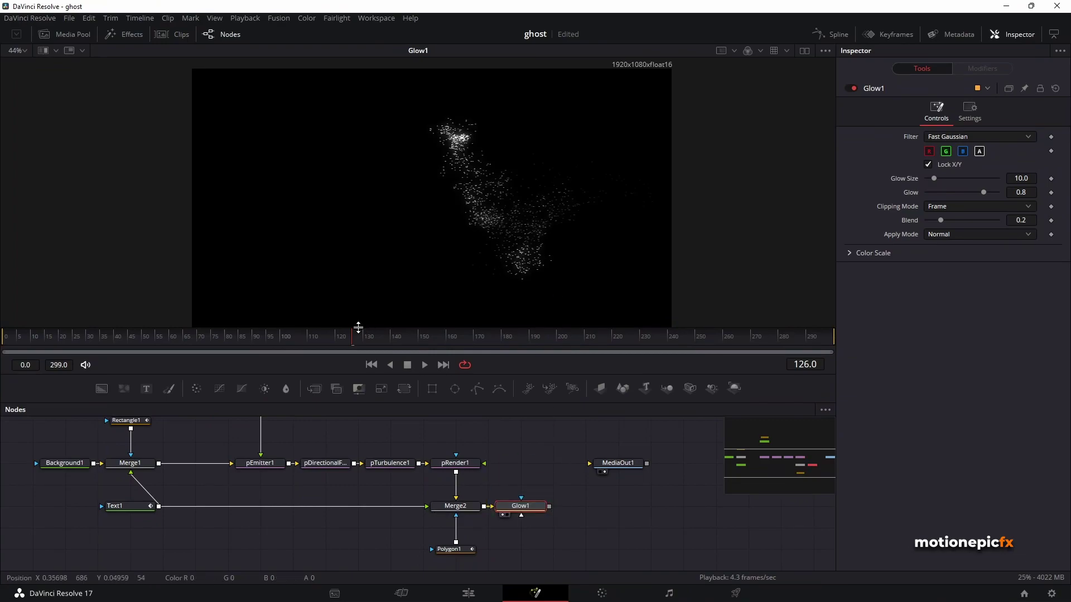
# - Lower Glow1's blend to about 0.055 while viewing the full title at frame 14, and expand its color scale settings
pyautogui.click(279, 340)
pyautogui.click(44, 336)
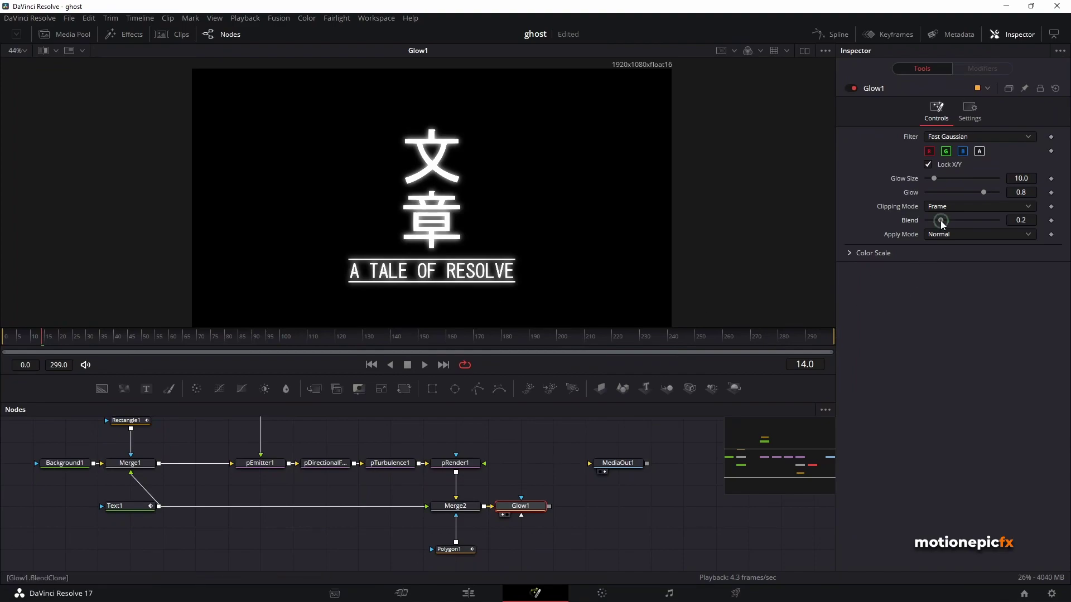
pyautogui.moveTo(940, 220); pyautogui.dragTo(932, 219)
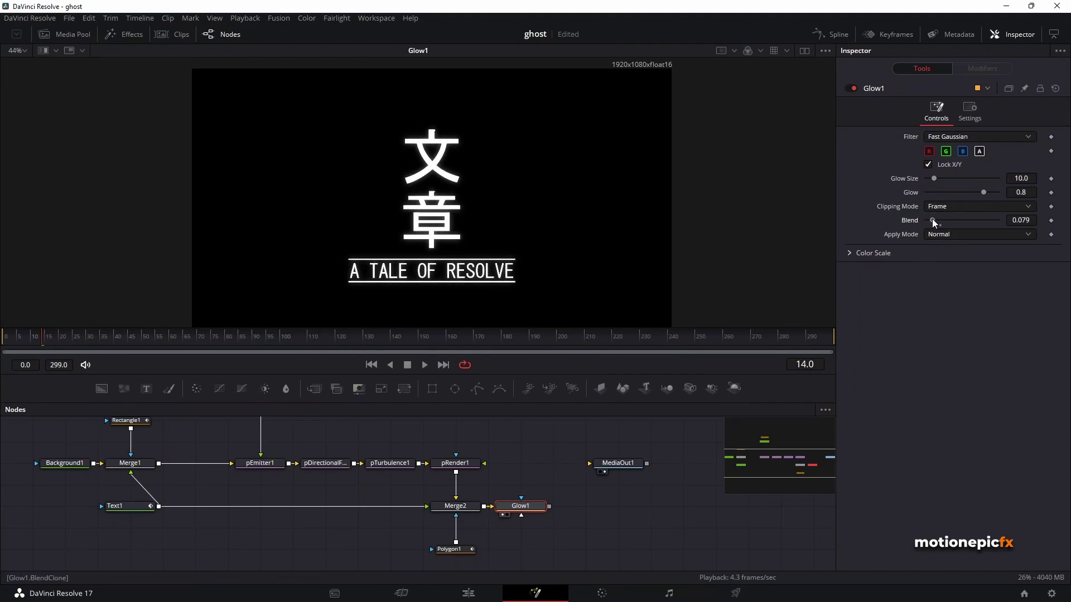
pyautogui.click(850, 253)
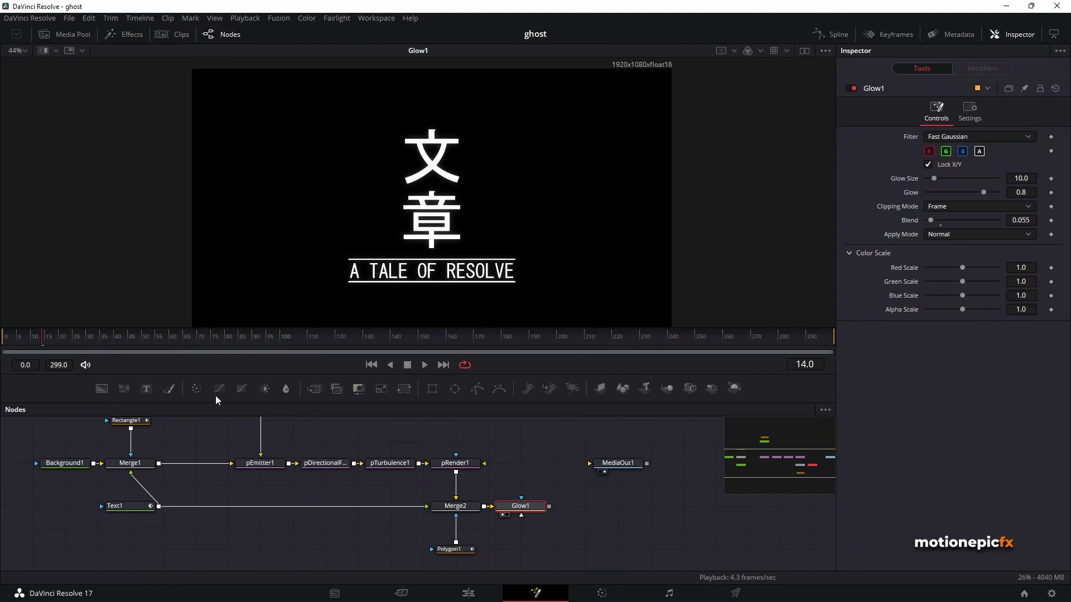
# - Add a loose Background node above Glow1 and color it light green #aaff7f as a reference for RGB values
pyautogui.moveTo(101, 389); pyautogui.dragTo(435, 423)
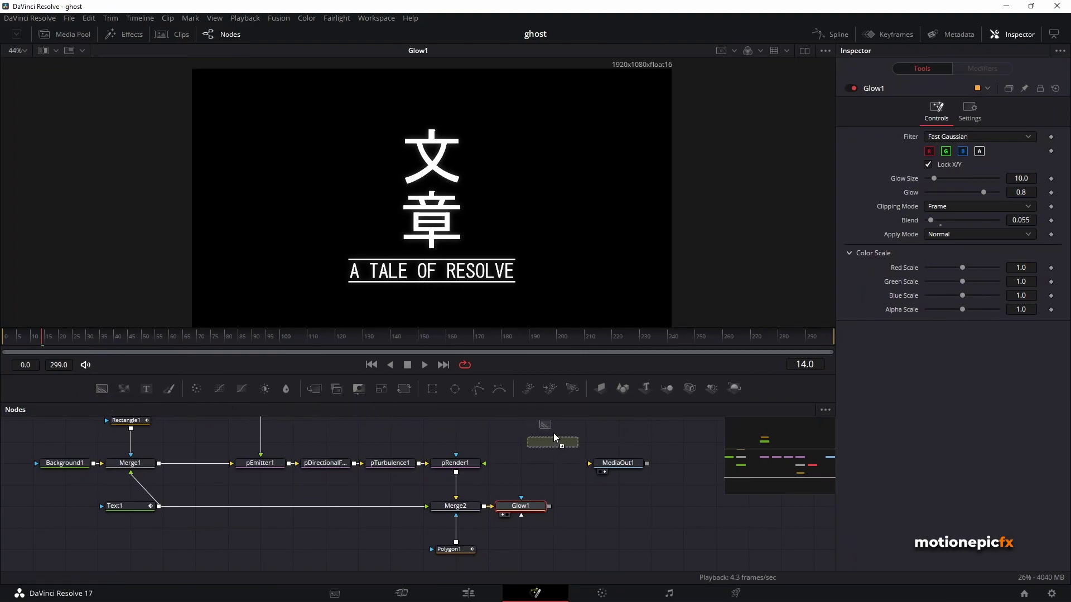
pyautogui.moveTo(558, 436); pyautogui.dragTo(557, 437)
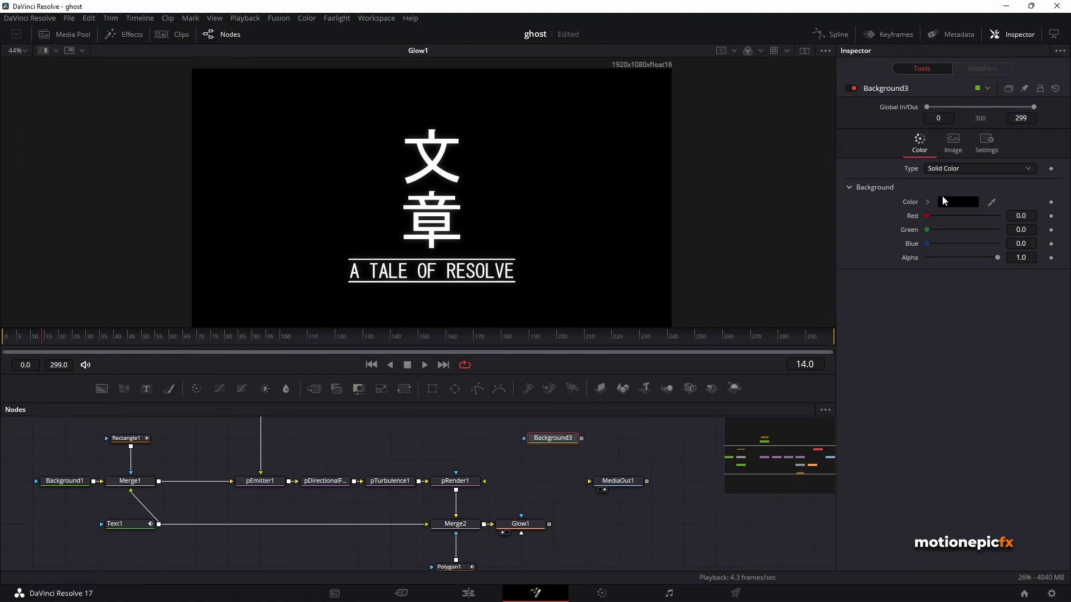
pyautogui.click(942, 202)
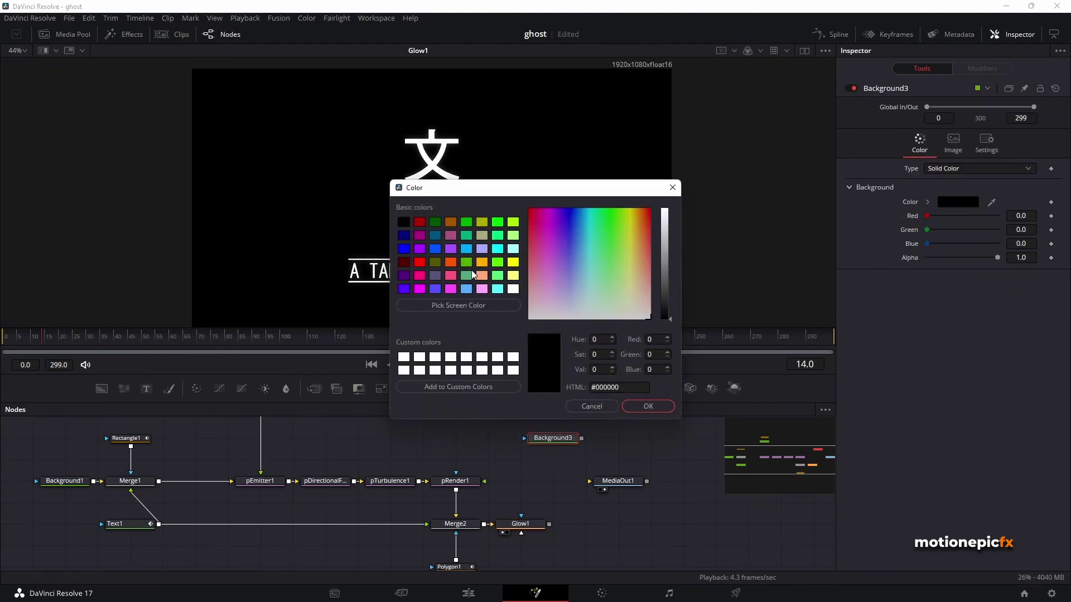
pyautogui.click(512, 236)
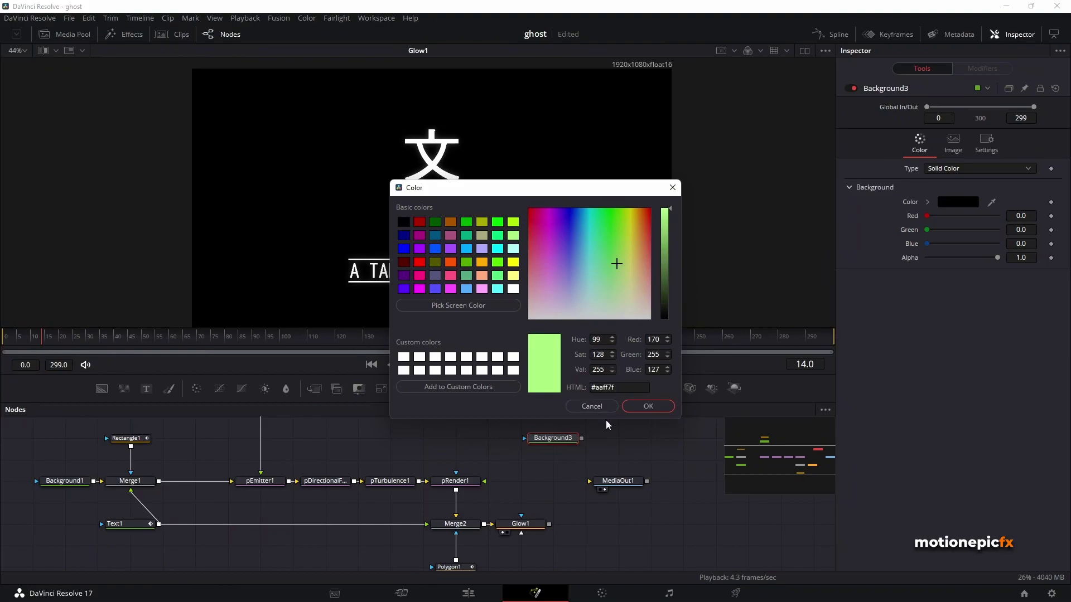
pyautogui.click(649, 407)
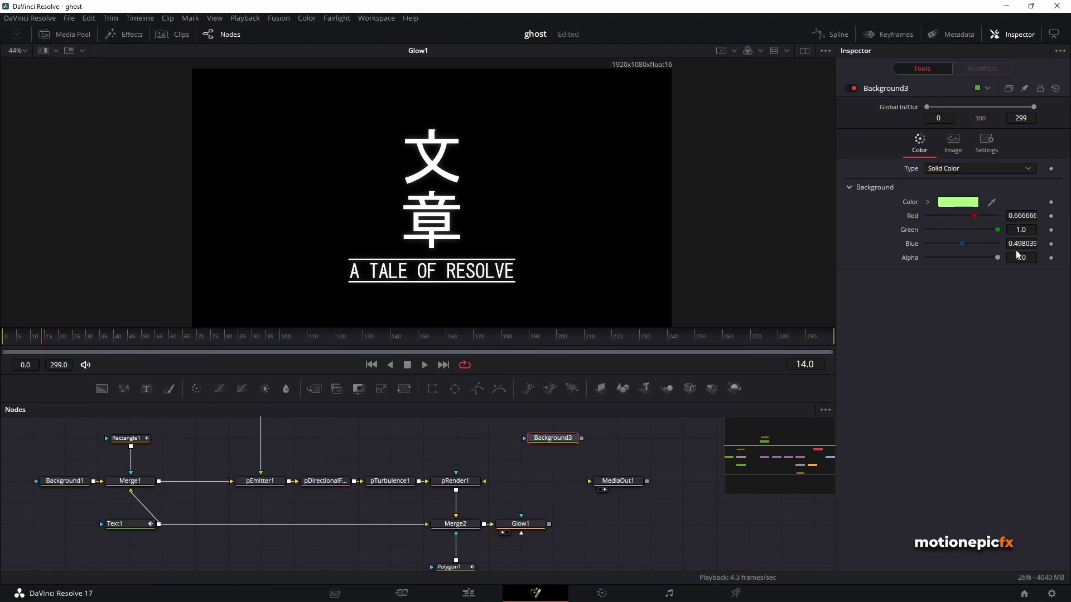
# - Tint Glow1 with red scale 0.6, green scale 1.0 and blue scale 0.5, and delete the Background3 reference node
pyautogui.click(520, 524)
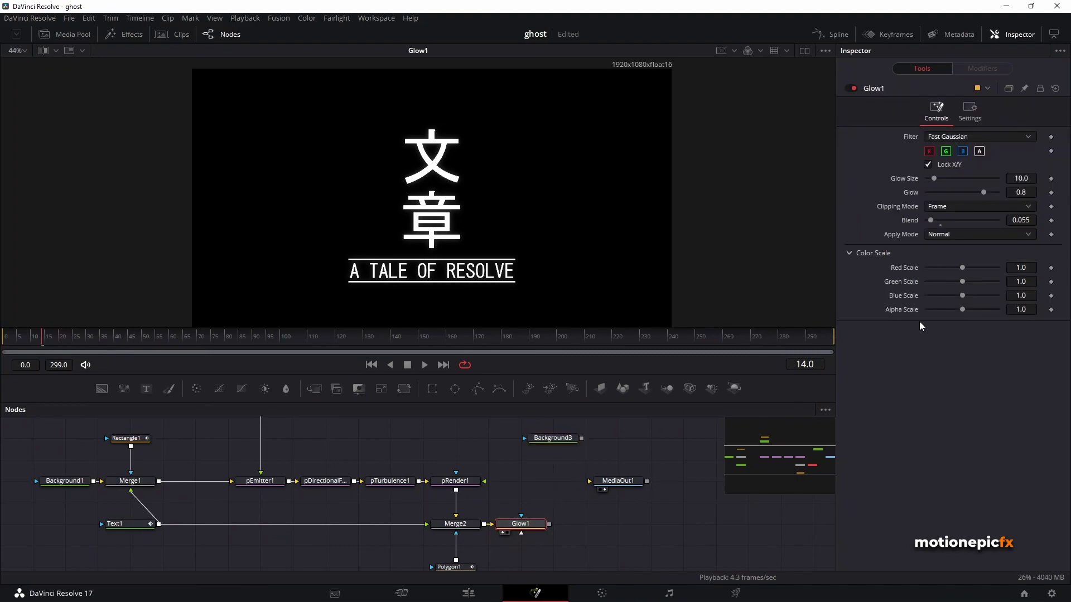
pyautogui.click(1010, 269)
pyautogui.write('.6')
pyautogui.click(1007, 283)
pyautogui.write('0.5')
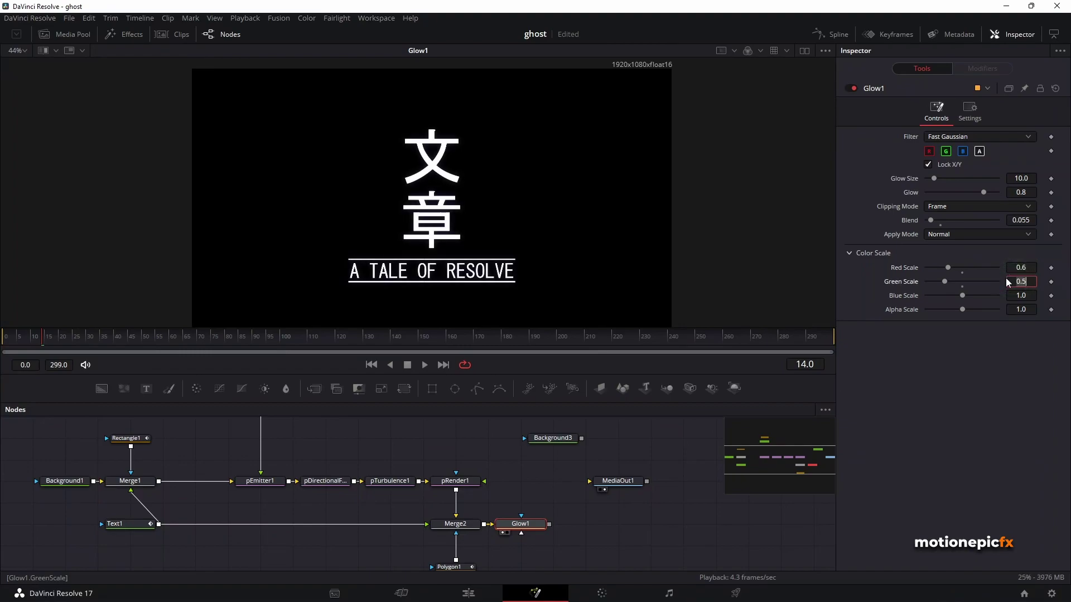
pyautogui.press('Tab')
pyautogui.write('.5')
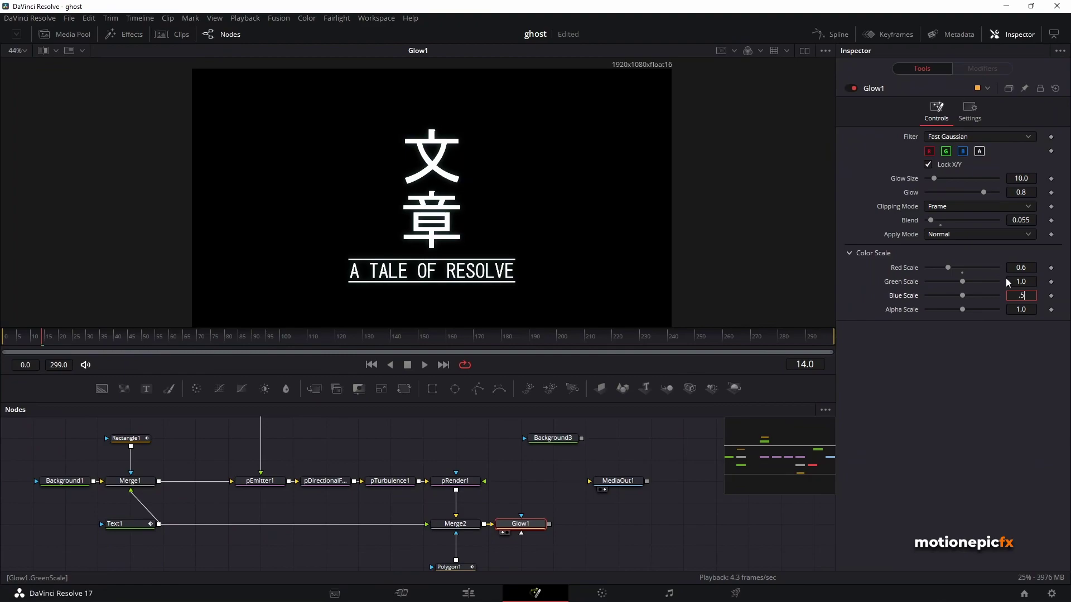
pyautogui.press('Tab')
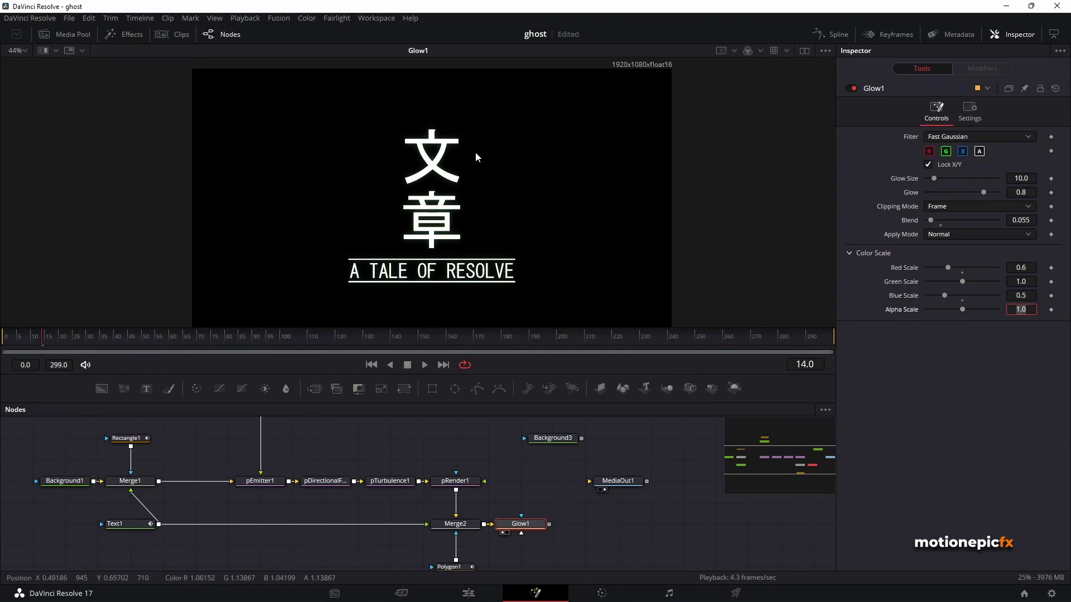
pyautogui.click(555, 439)
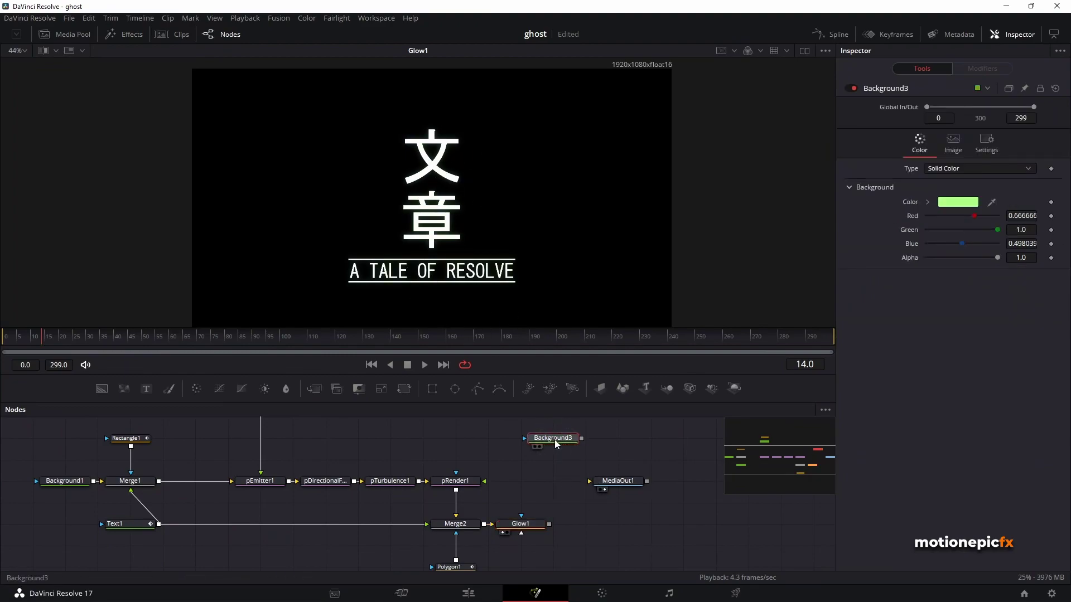
pyautogui.press('Delete')
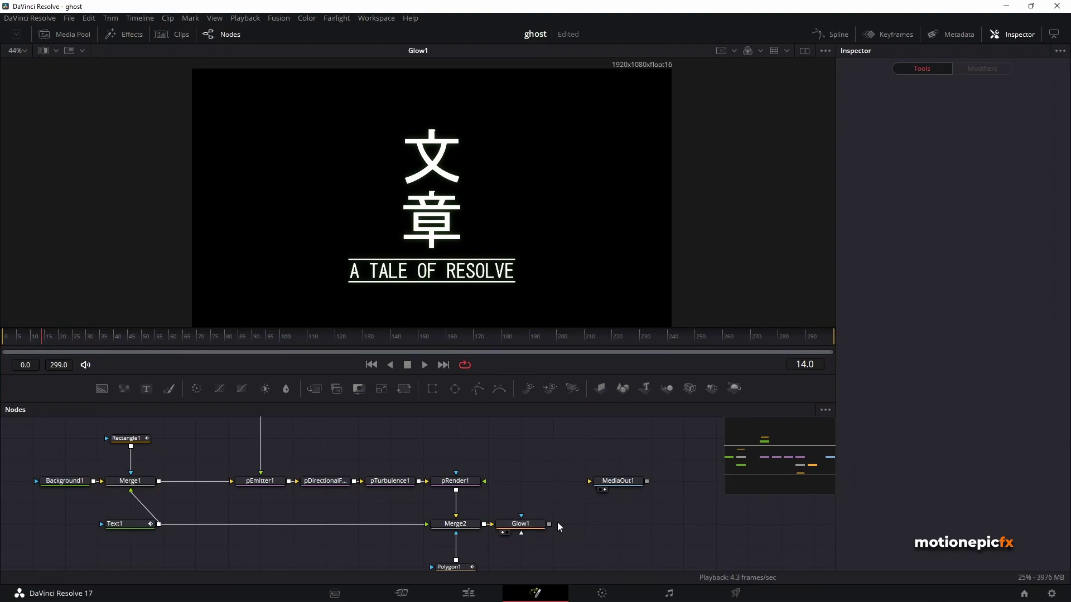
# - Connect Glow1's output to MediaOut1 and display MediaOut1 in the viewer
pyautogui.moveTo(550, 524); pyautogui.dragTo(620, 525)
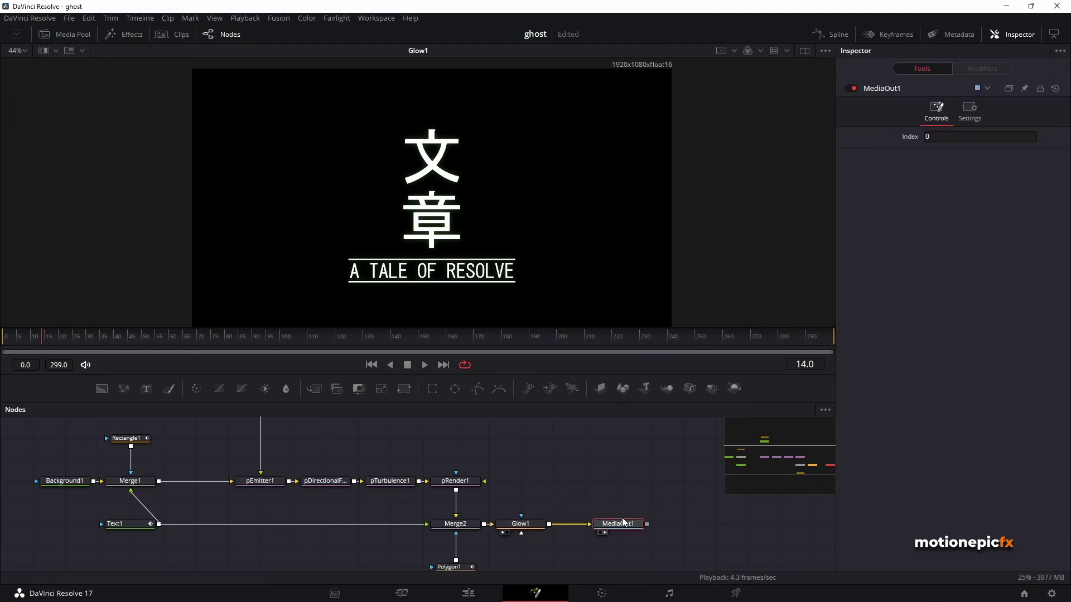
pyautogui.press('1')
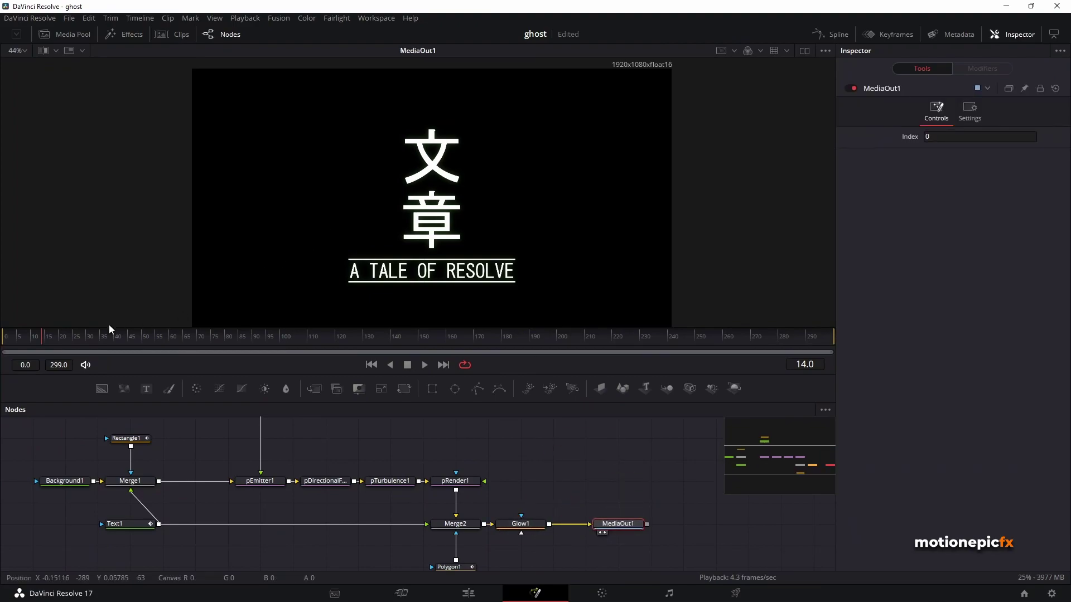
# - Play the finished composition from the first frame, replay the start of the title's dissolve, and stop at frame 60
pyautogui.moveTo(42, 338); pyautogui.dragTo(4, 337)
pyautogui.click(424, 364)
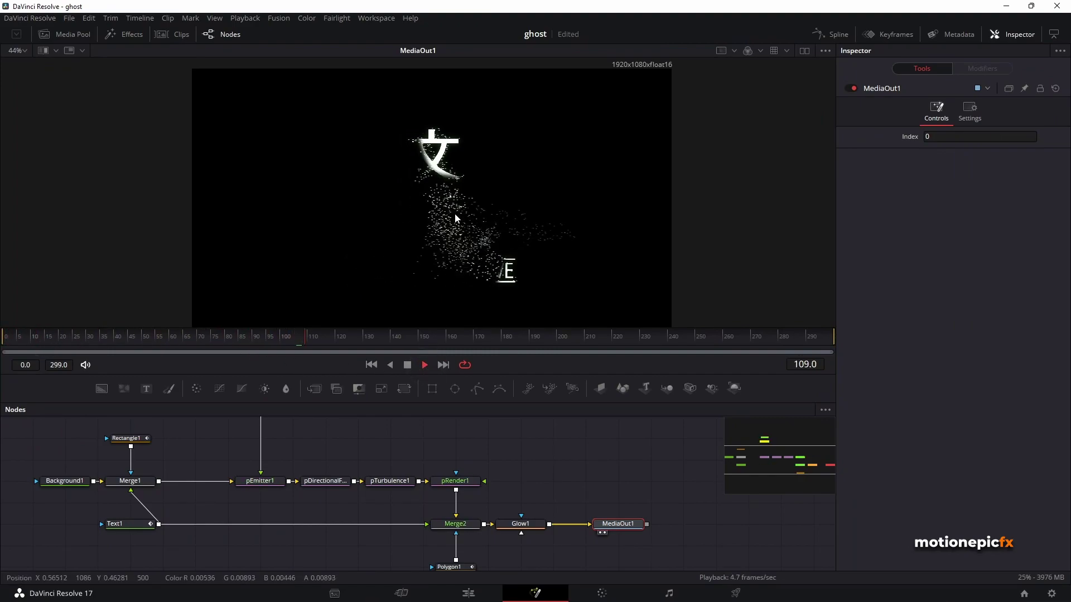
pyautogui.rightClick(533, 366)
pyautogui.click(521, 363)
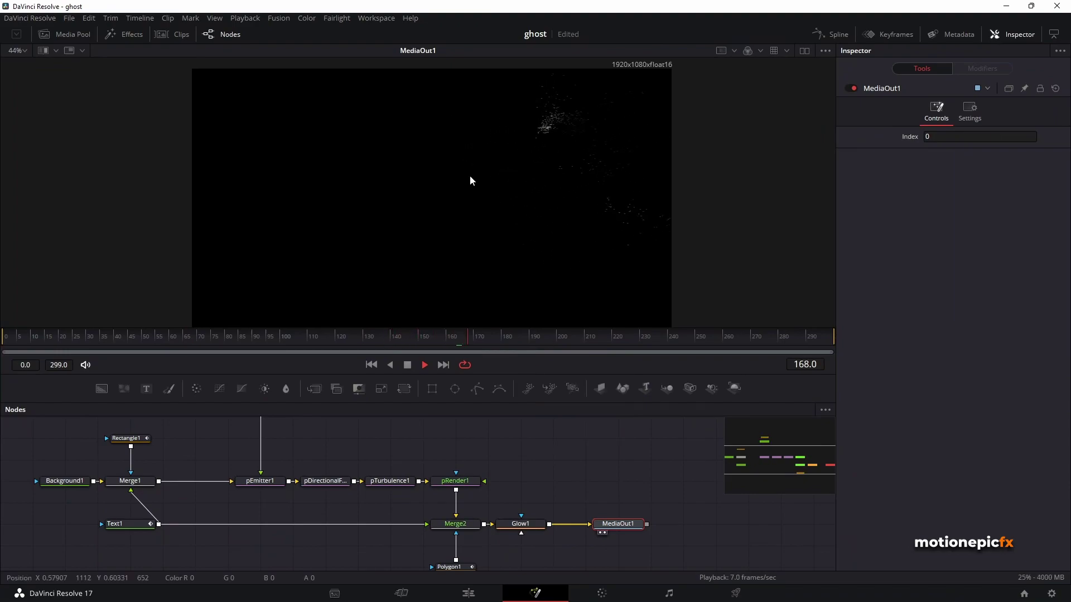
pyautogui.scroll(-2, 470, 175)
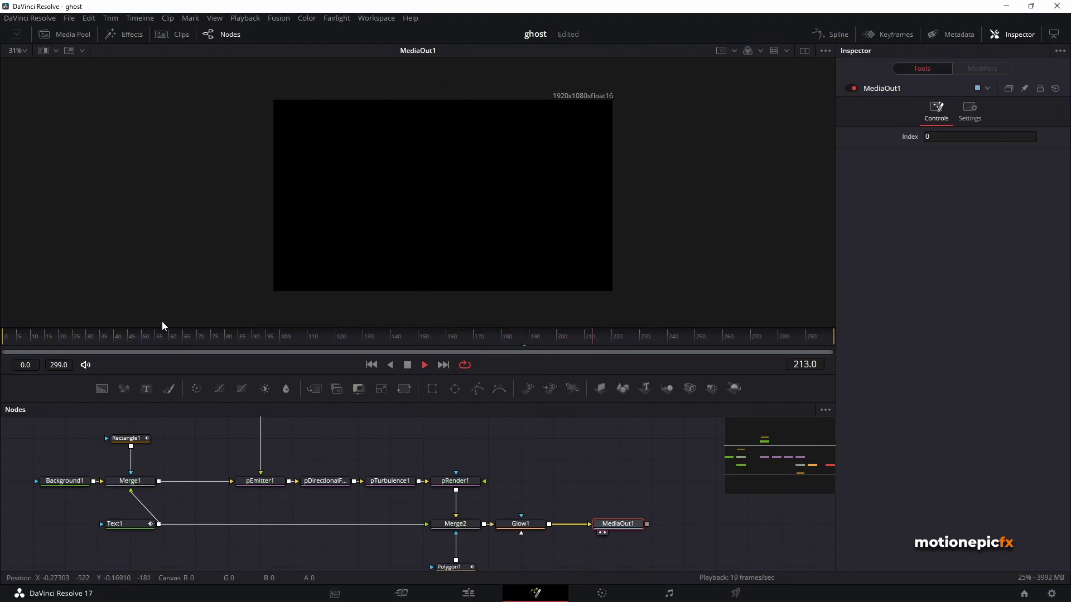
pyautogui.click(74, 335)
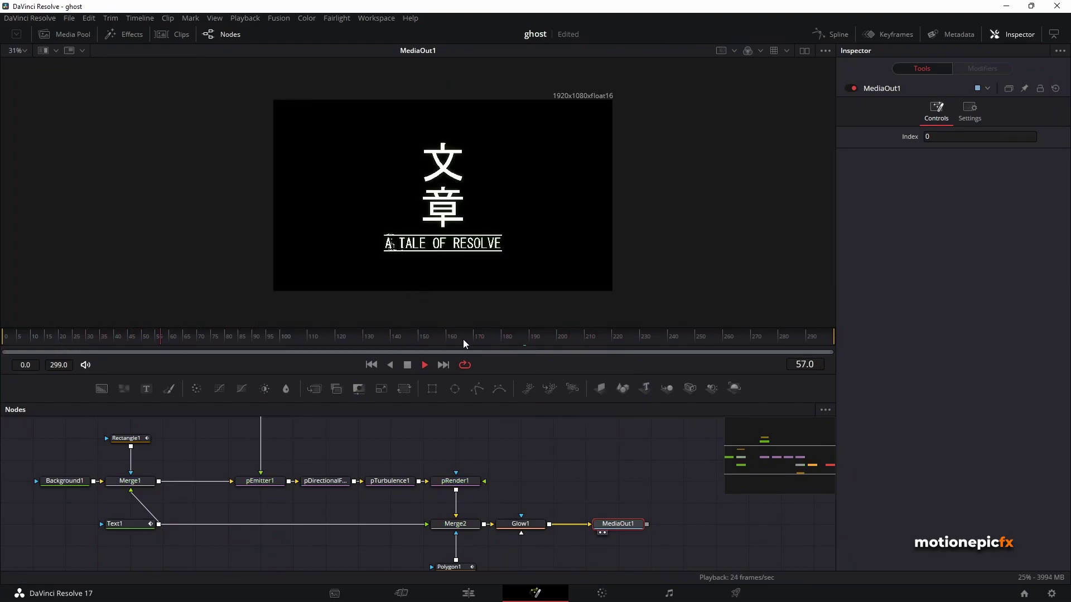
pyautogui.press('space')
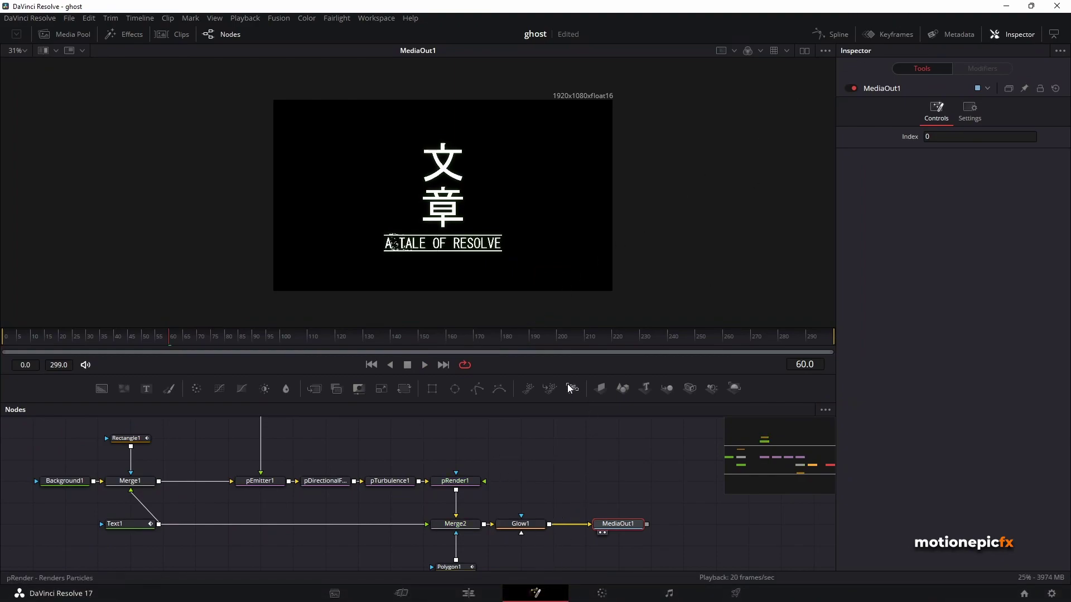
# - Switch to the Edit page and move the playhead to the start of the Fusion Composition clip on Timeline 2
pyautogui.click(479, 596)
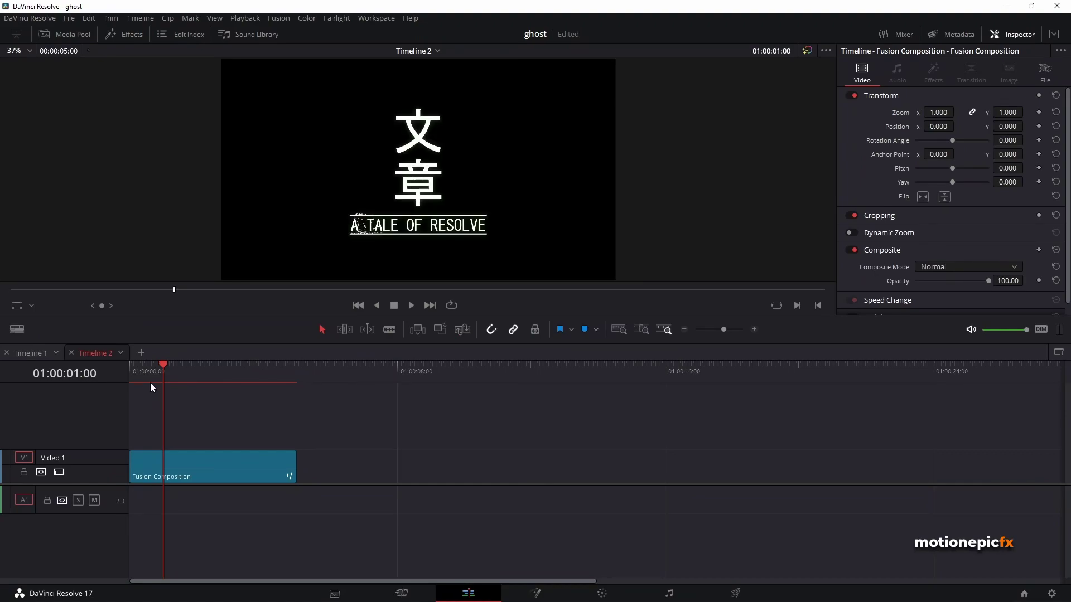
pyautogui.moveTo(149, 383); pyautogui.dragTo(107, 368)
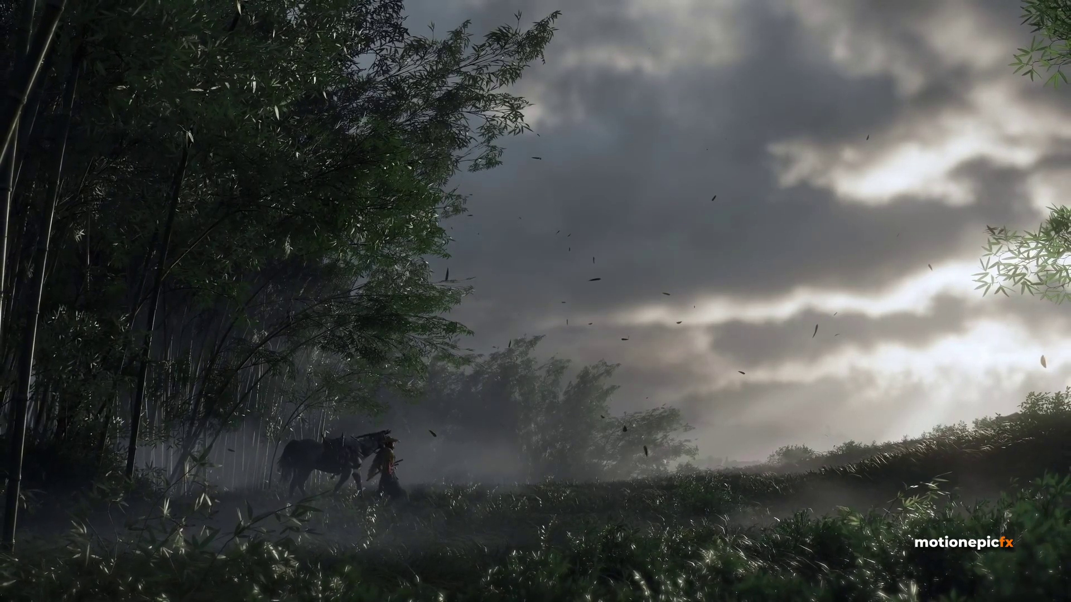